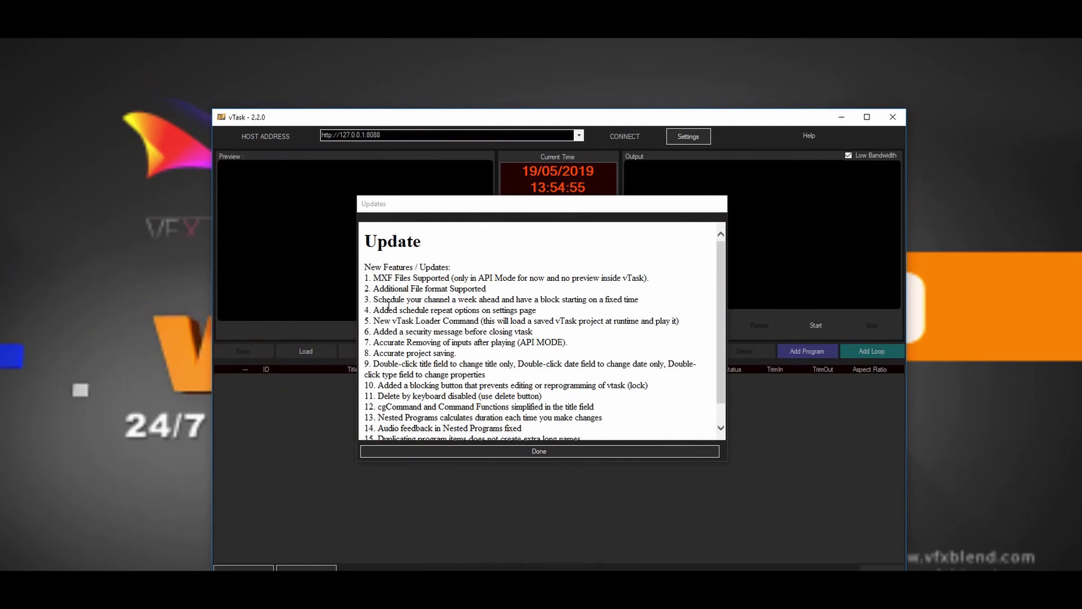
left_click(829, 141)
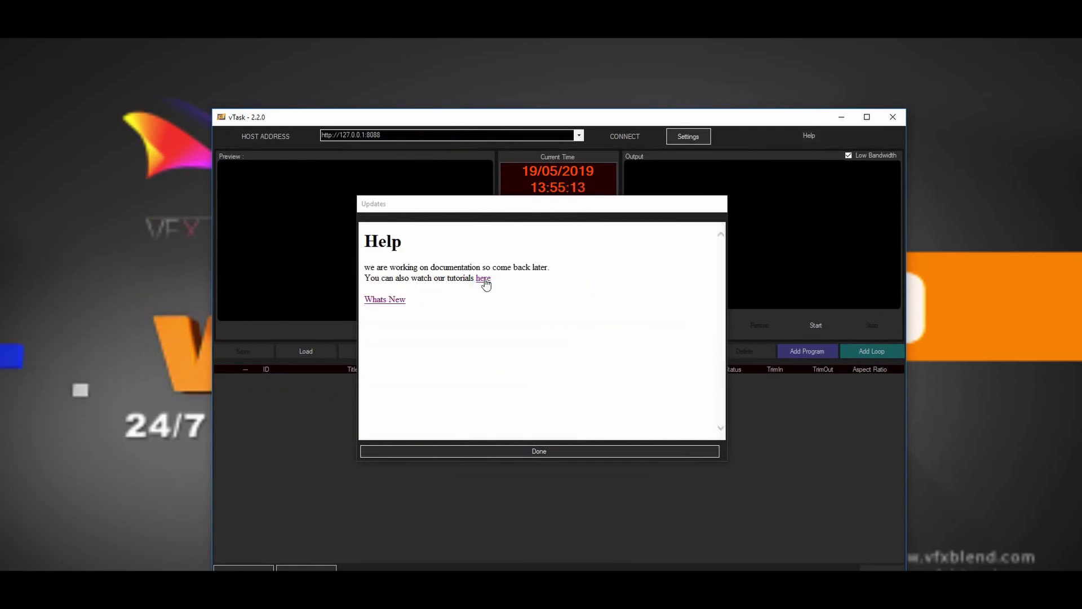
left_click(484, 280)
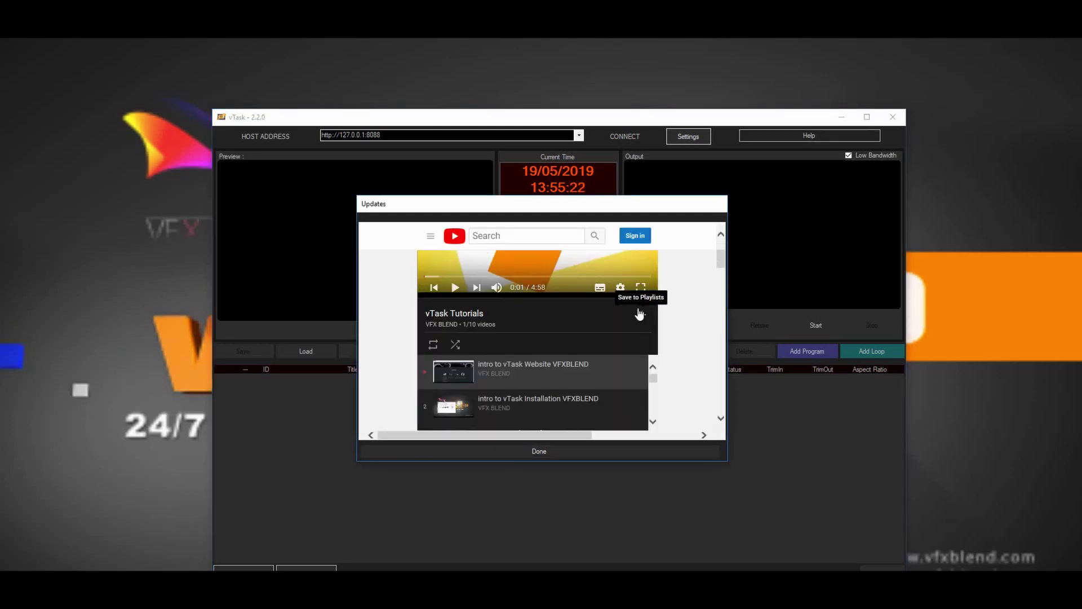
left_click(640, 287)
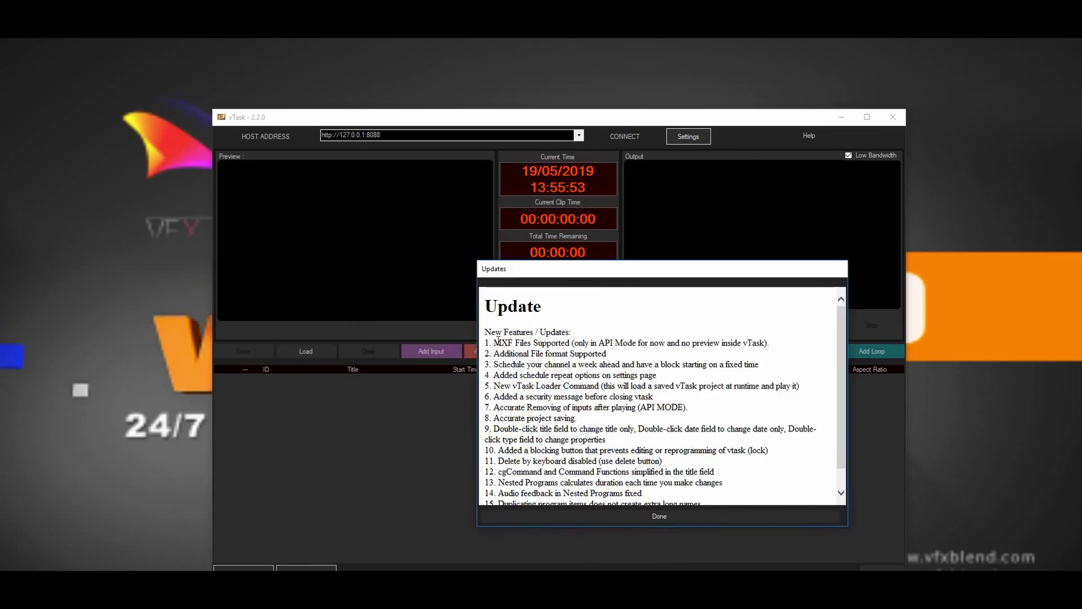
left_click_drag(498, 342, 615, 343)
left_click(505, 344)
Step: Move the update notes aside and add the freeMXF clip from disk to the playlist below Cut
left_click_drag(507, 268, 928, 387)
left_click(427, 353)
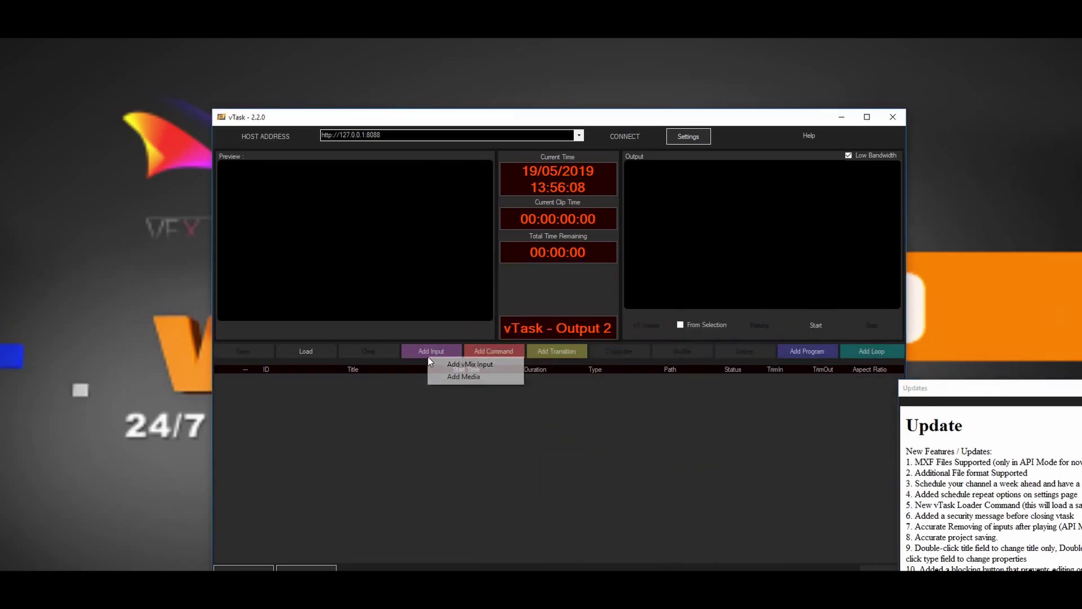
left_click(463, 377)
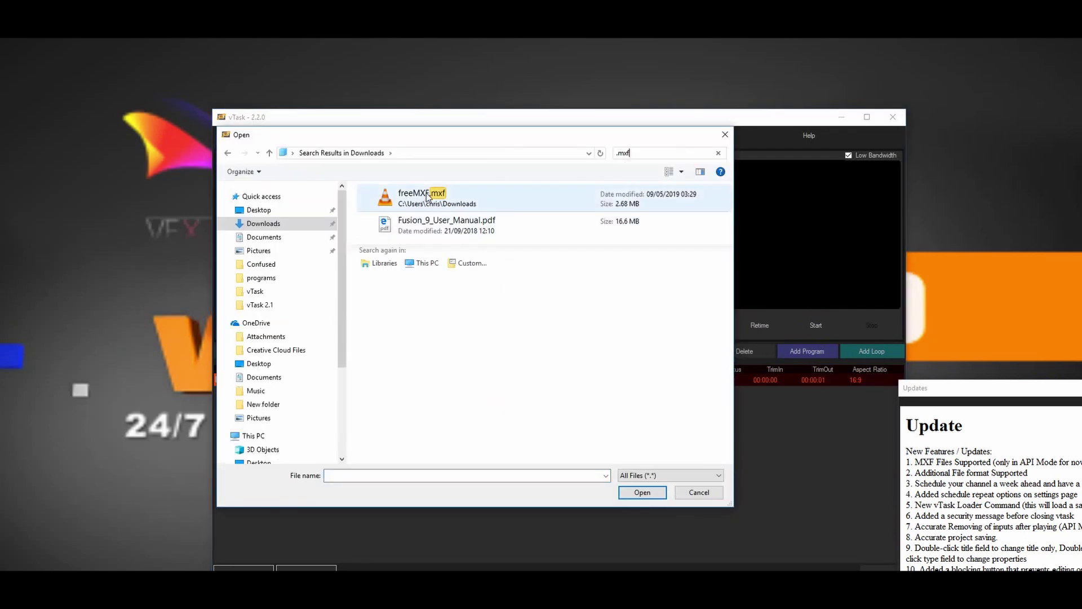
double_click(424, 195)
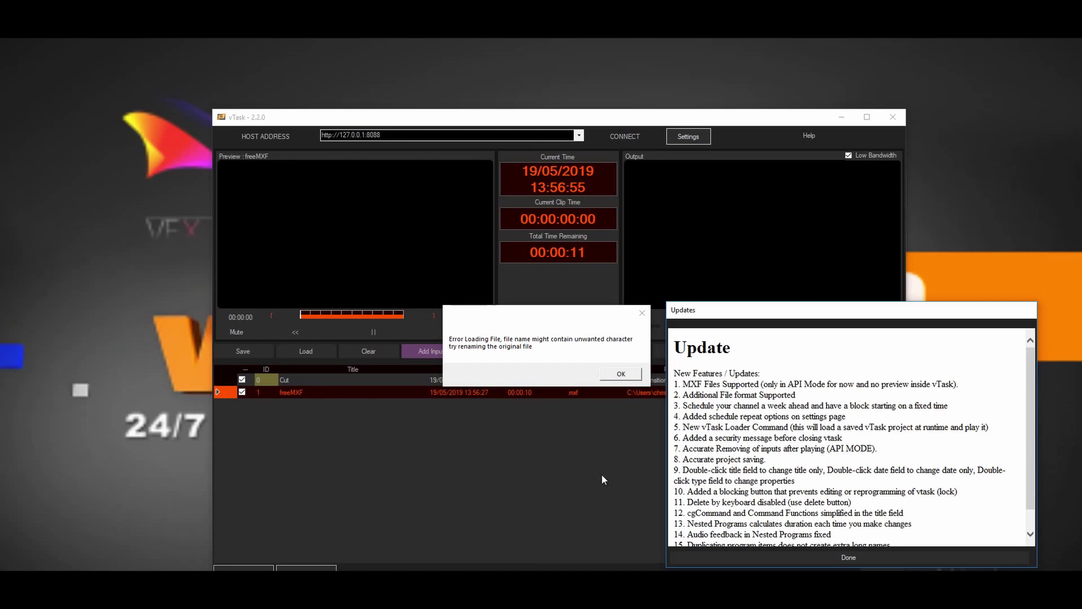
Step: Dismiss the file loading error, connect vTask to vMix and turn on API Output
left_click(620, 373)
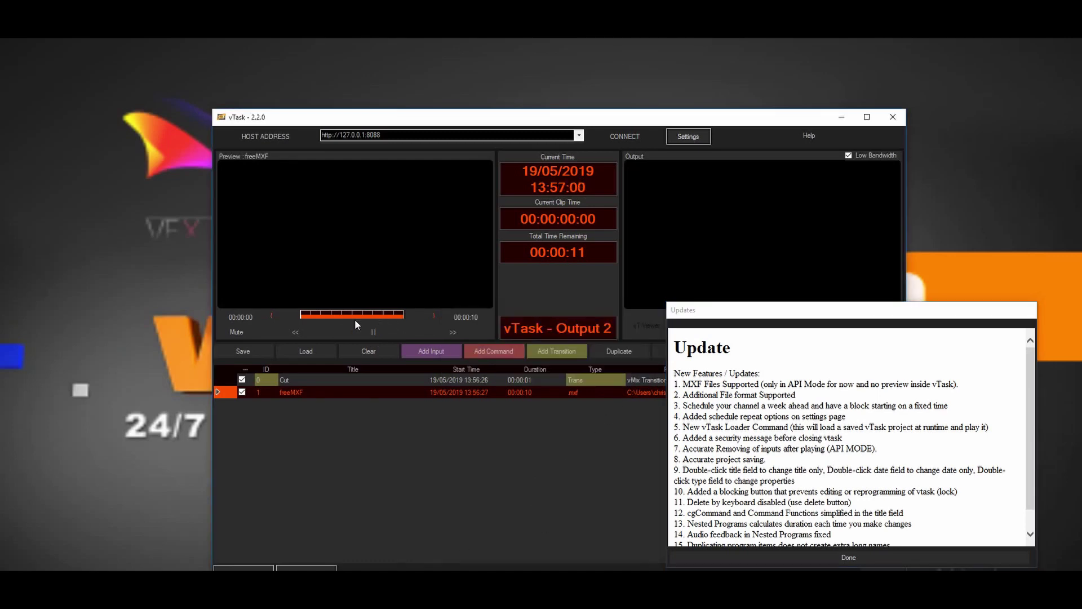
left_click_drag(392, 318, 374, 320)
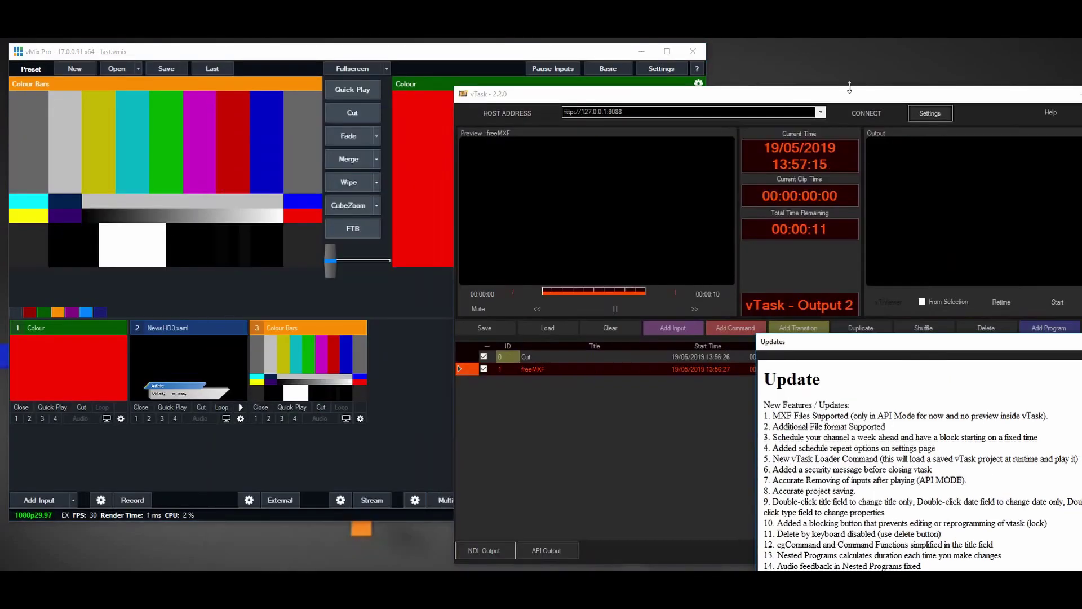
left_click(871, 113)
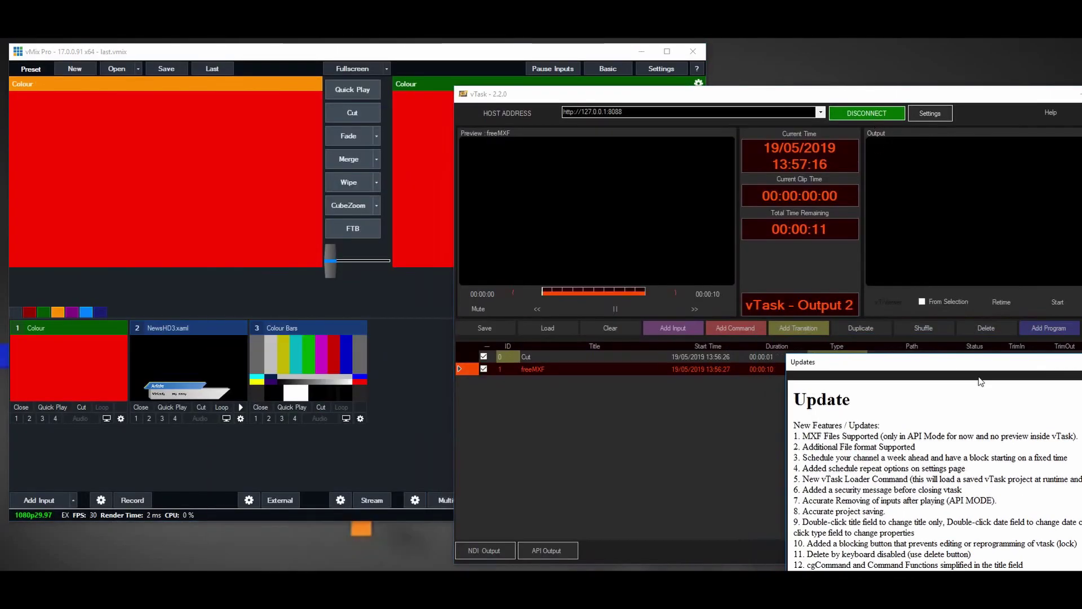
left_click(570, 551)
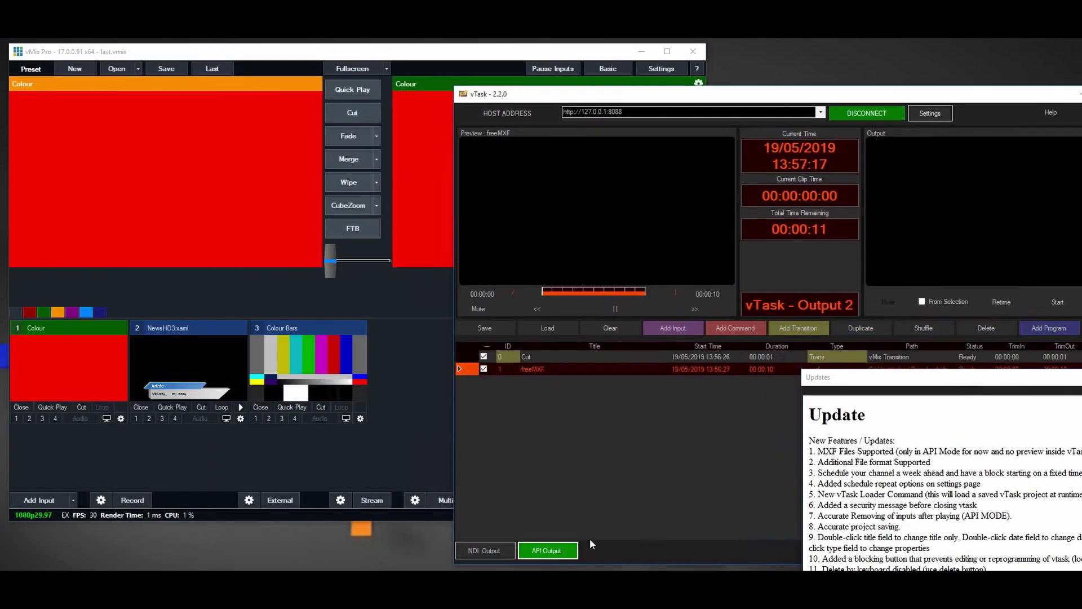
Step: Add a second Cut transition and start the playlist, arranging windows to see vMix's freeMXF preview
left_click(789, 331)
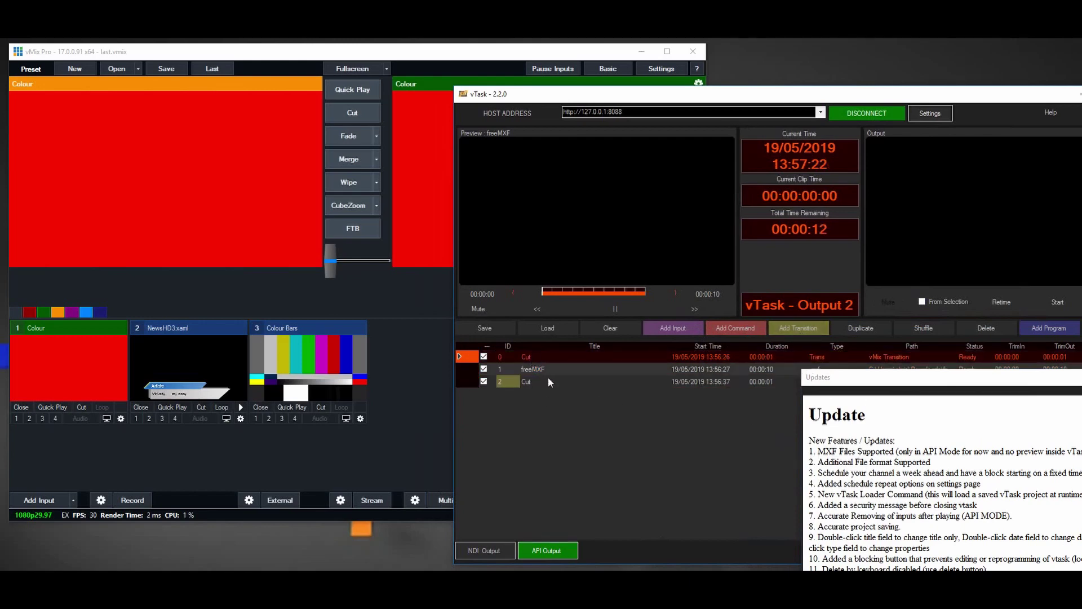
left_click_drag(919, 386, 493, 397)
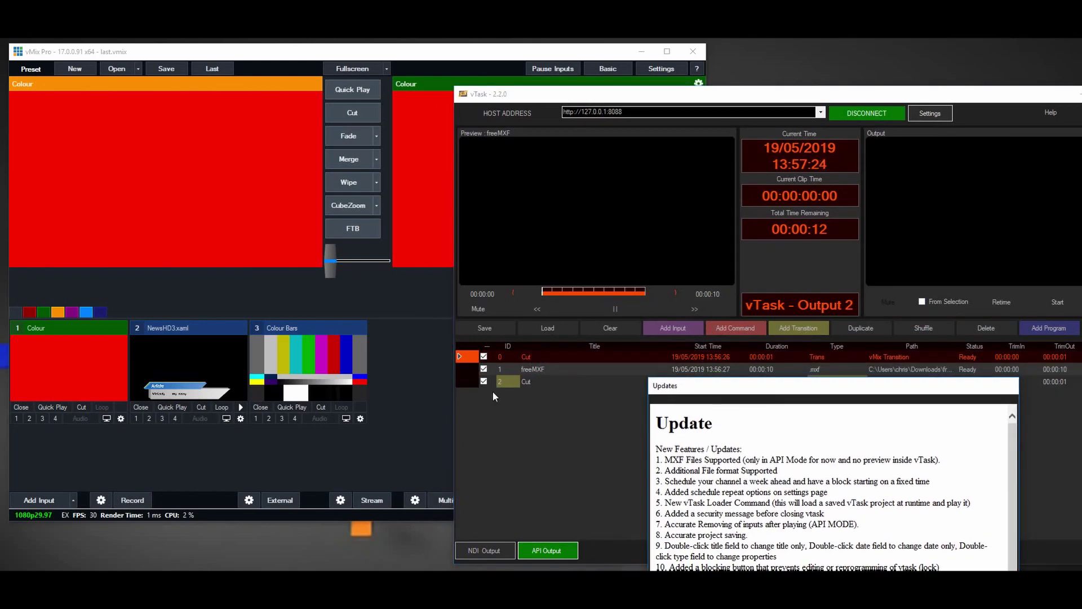
left_click(1059, 302)
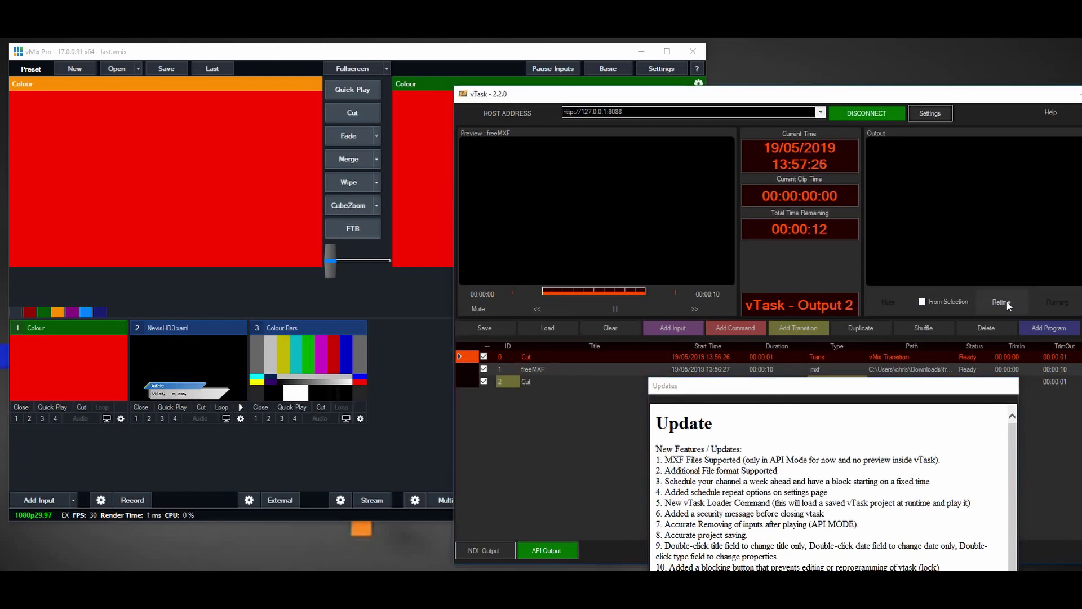
left_click_drag(842, 400, 916, 399)
left_click_drag(602, 94, 623, 93)
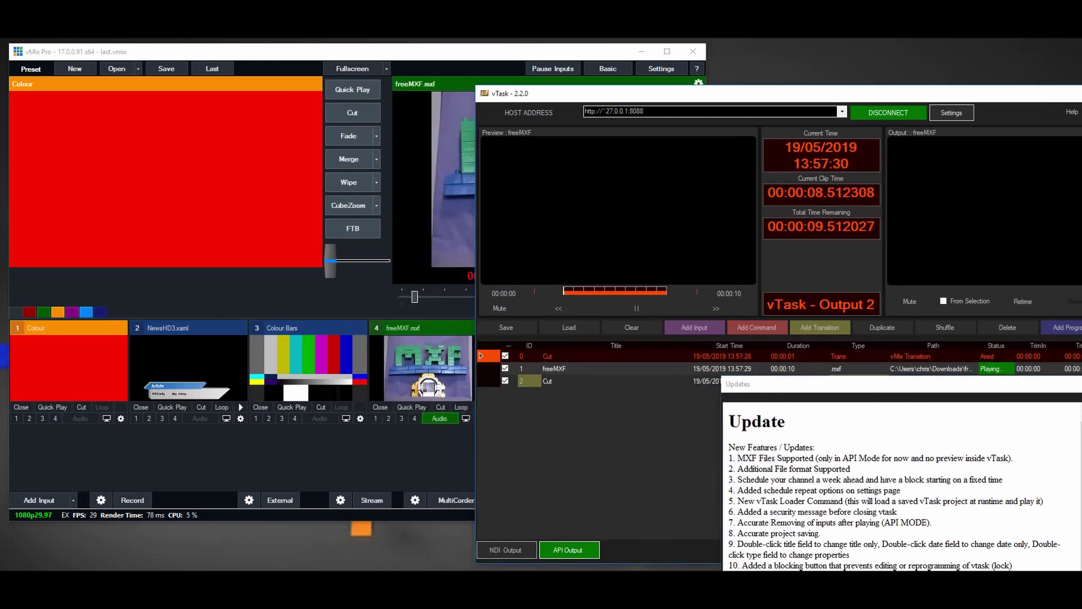
left_click_drag(592, 93, 623, 102)
Step: Rearrange the vTask and Updates windows to read the week-ahead scheduling note, and open vTask Settings
left_click_drag(777, 384, 737, 362)
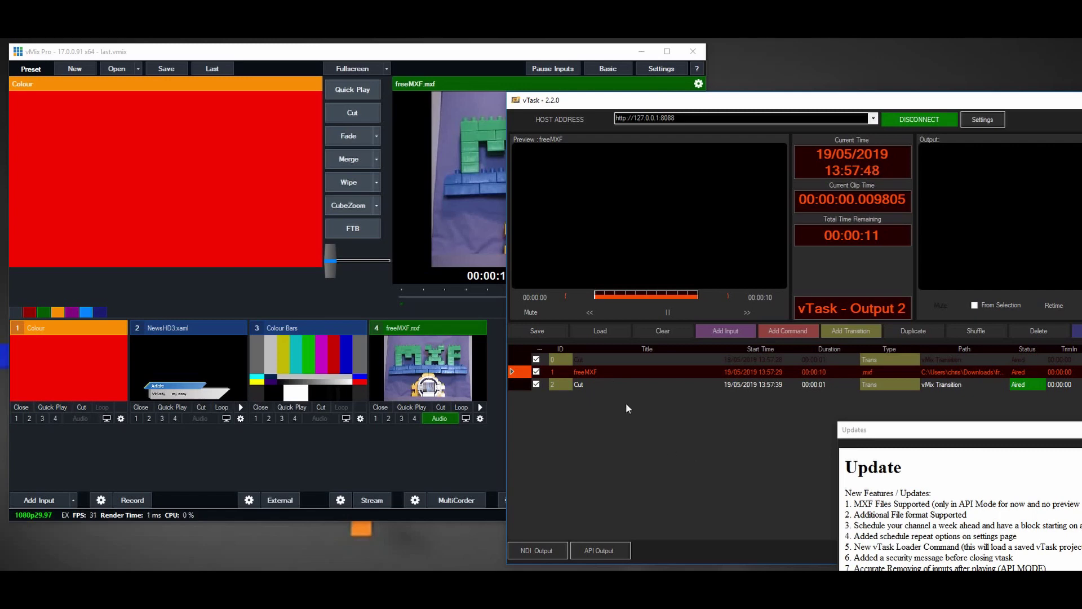
left_click_drag(966, 429, 861, 391)
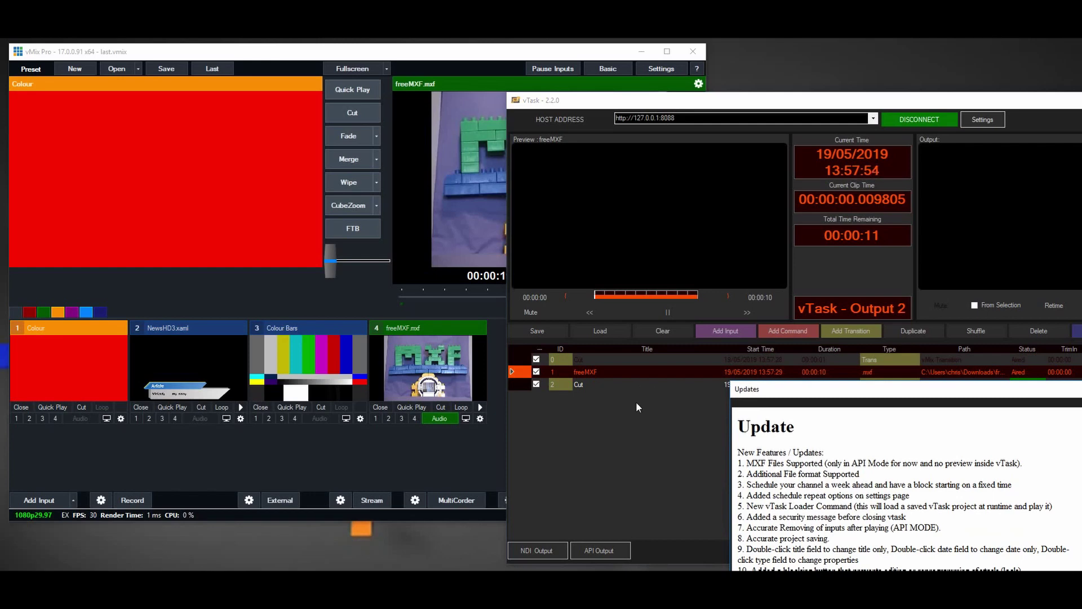
left_click_drag(788, 389, 793, 393)
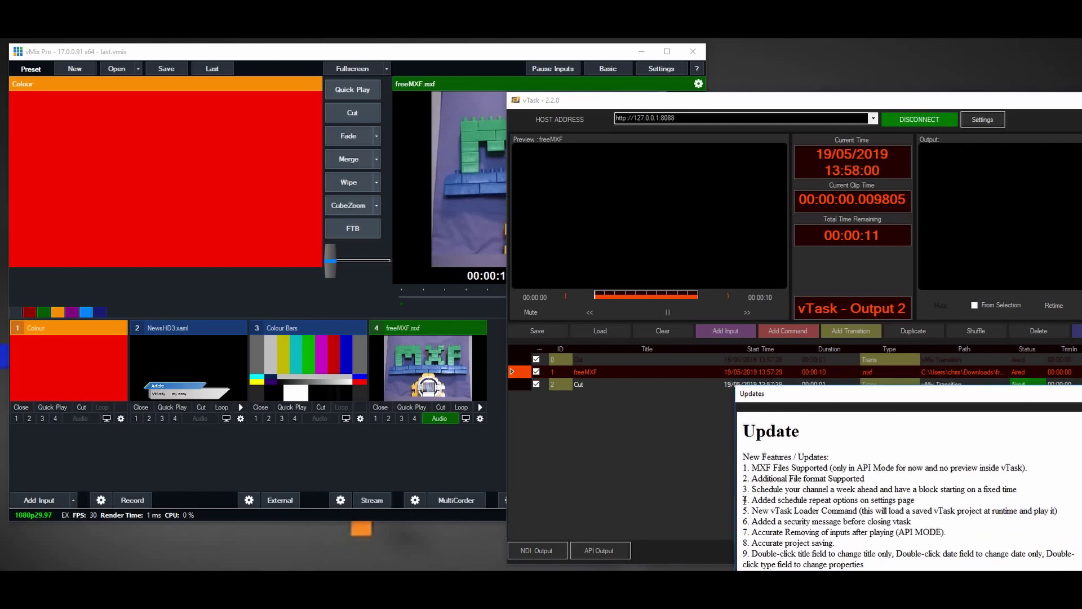
left_click_drag(916, 398, 782, 293)
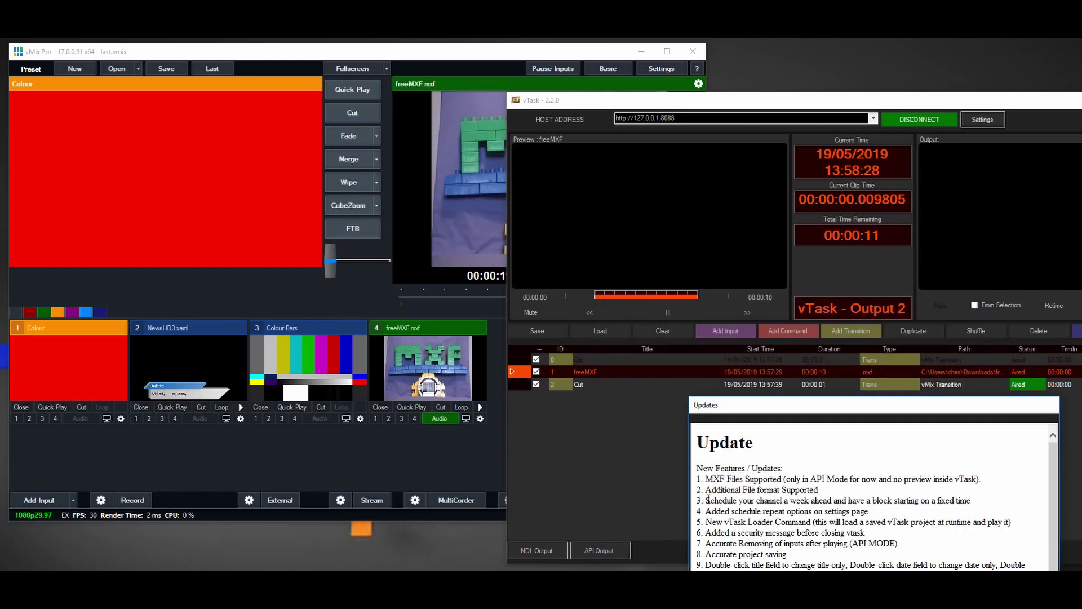
left_click_drag(696, 500, 739, 500)
left_click(709, 513)
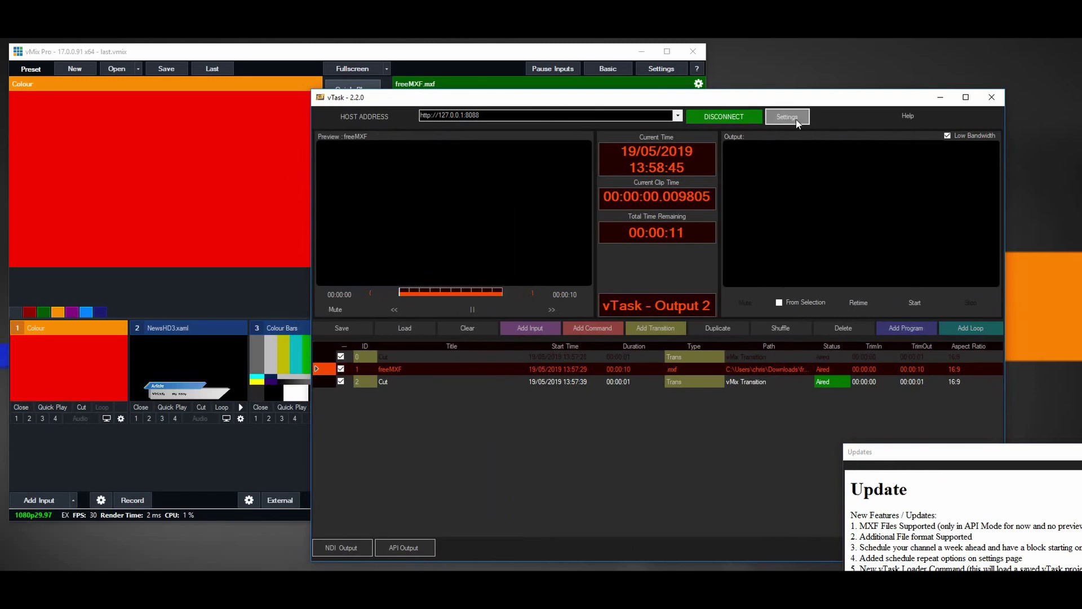
left_click(792, 119)
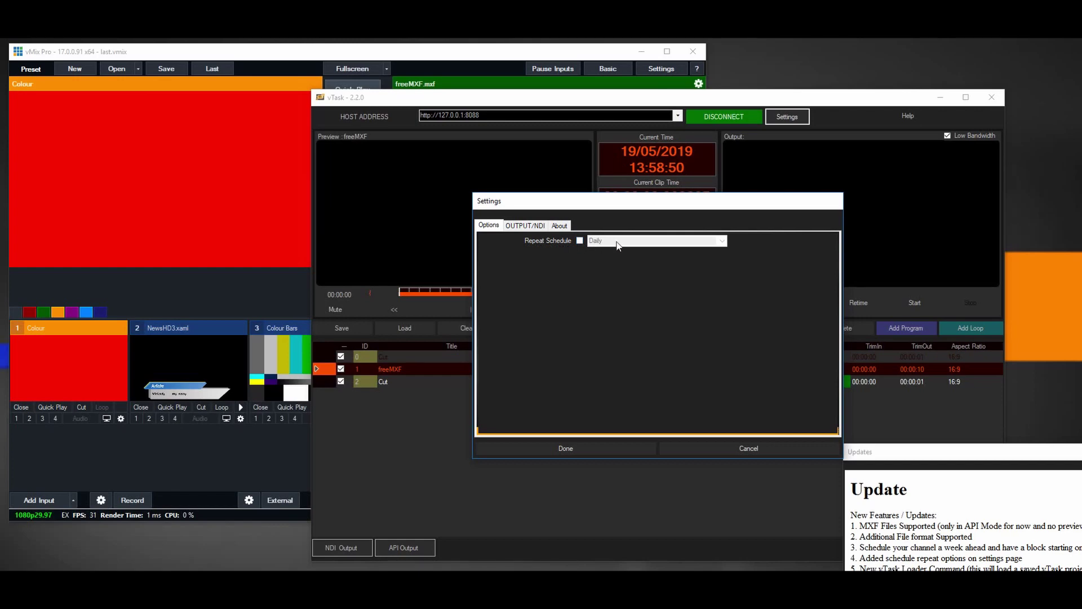
Step: Try the Repeat Schedule option with Daily interval, then close Settings without keeping changes
left_click(580, 240)
left_click(722, 241)
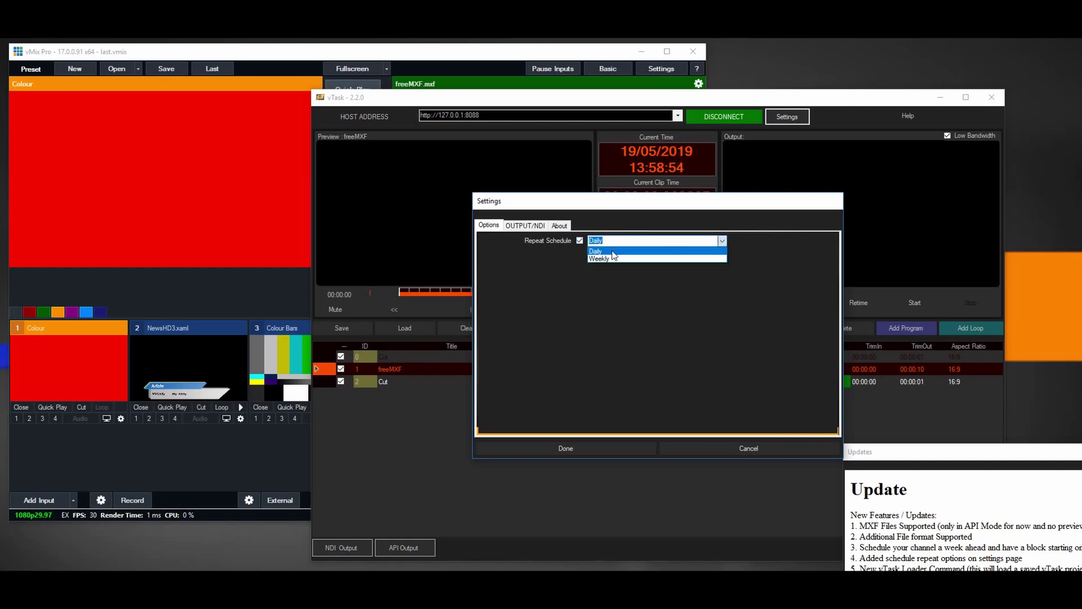
left_click(612, 253)
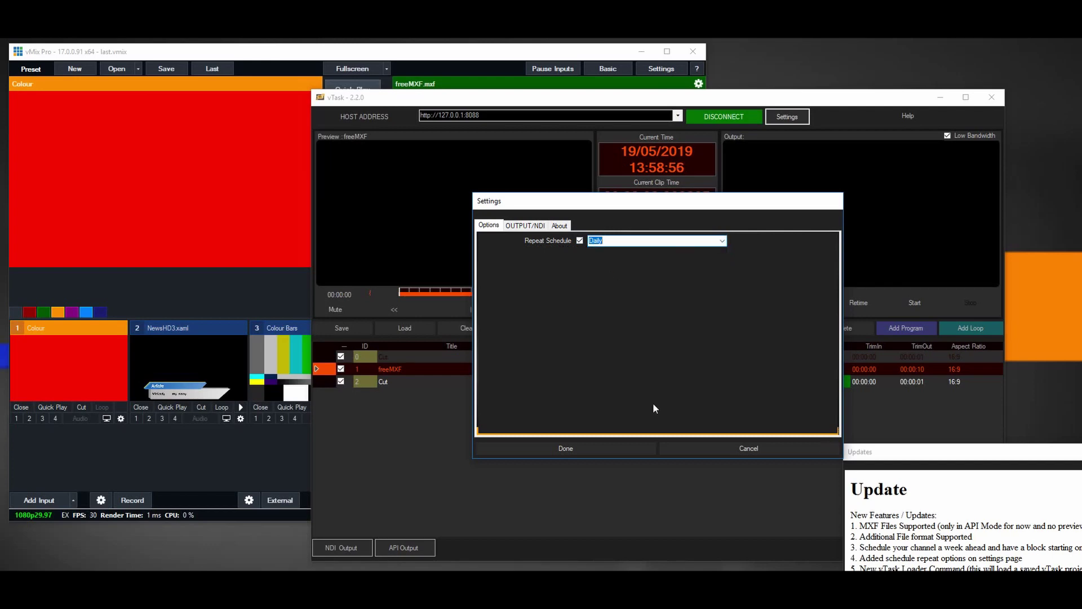
left_click(580, 241)
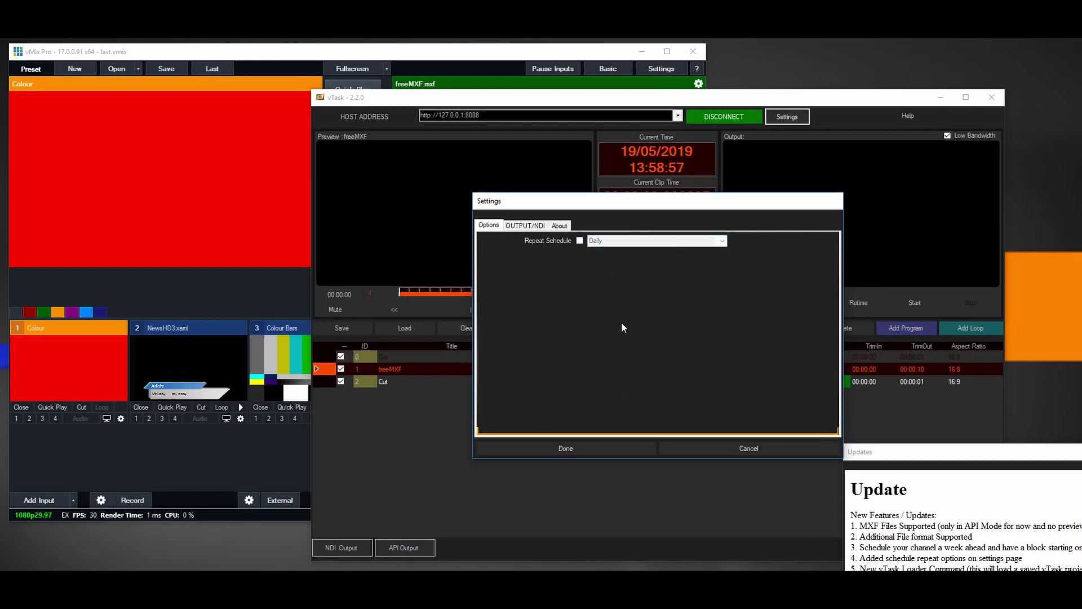
left_click(745, 444)
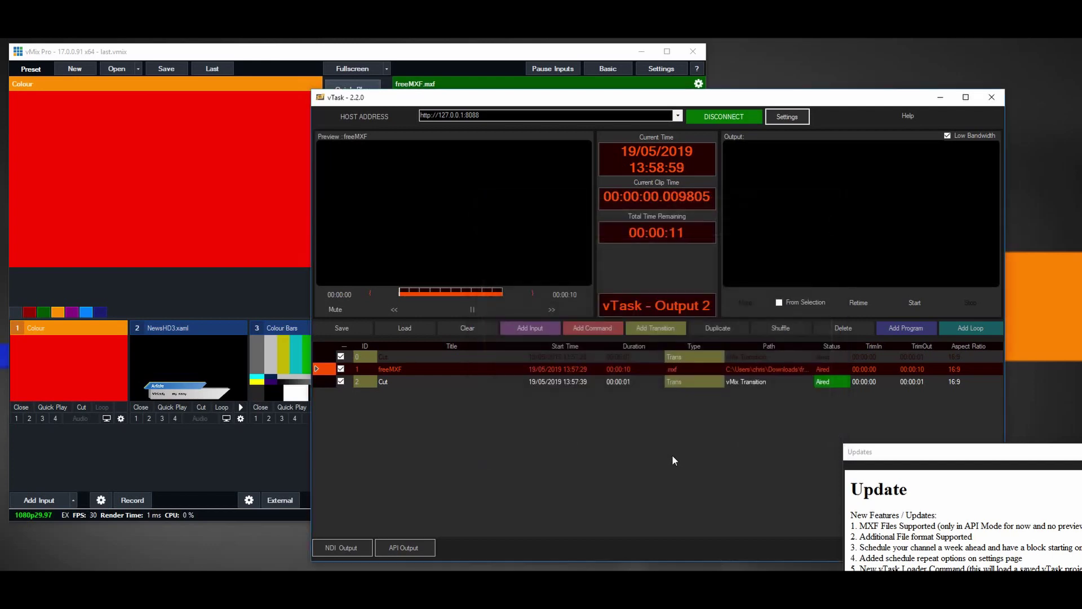
Step: Delete the freeMXF entry and select milk.mp4, road.mp4 and shop #22.mp4 to add as media
left_click(838, 328)
left_click(525, 329)
left_click(553, 351)
left_click(490, 220, "ctrl")
left_click(509, 233, "ctrl")
Step: Add the selected milk, road and shop #22 clips and set Retime to Schedule
left_click(741, 473)
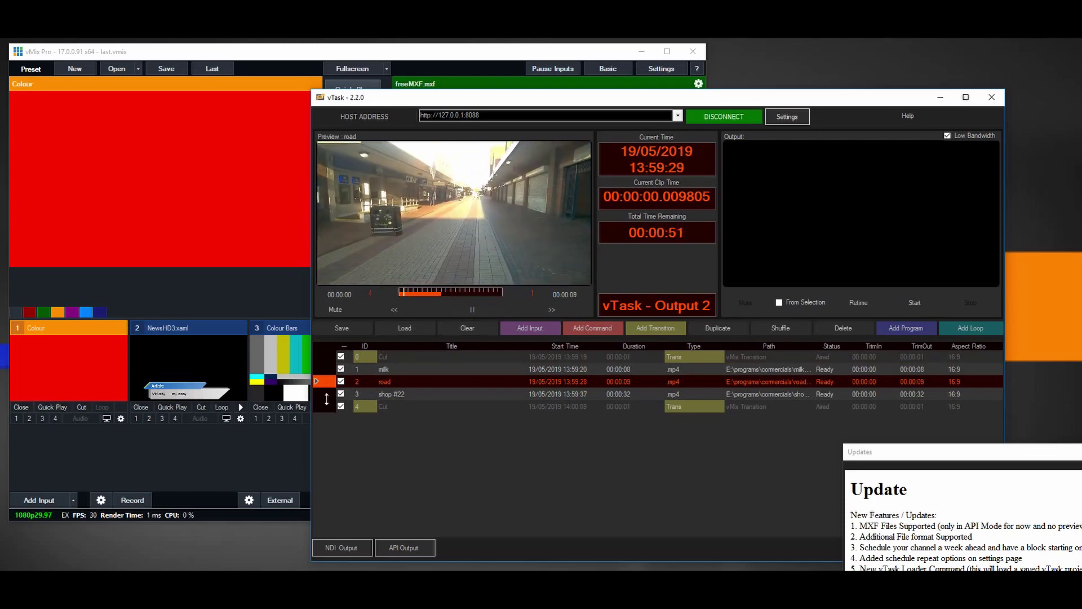
left_click(858, 303)
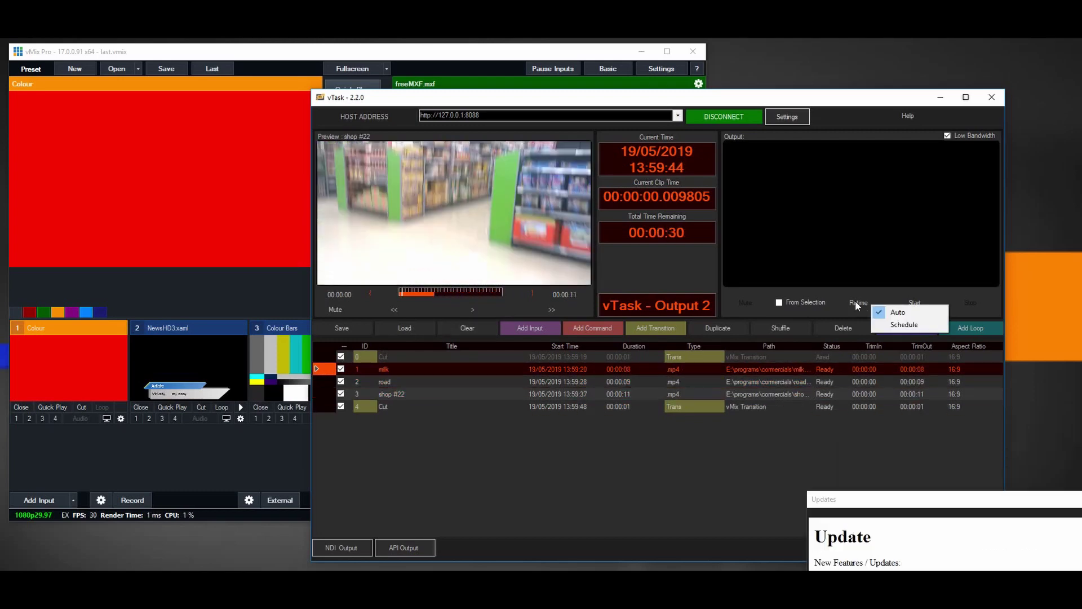
left_click(900, 320)
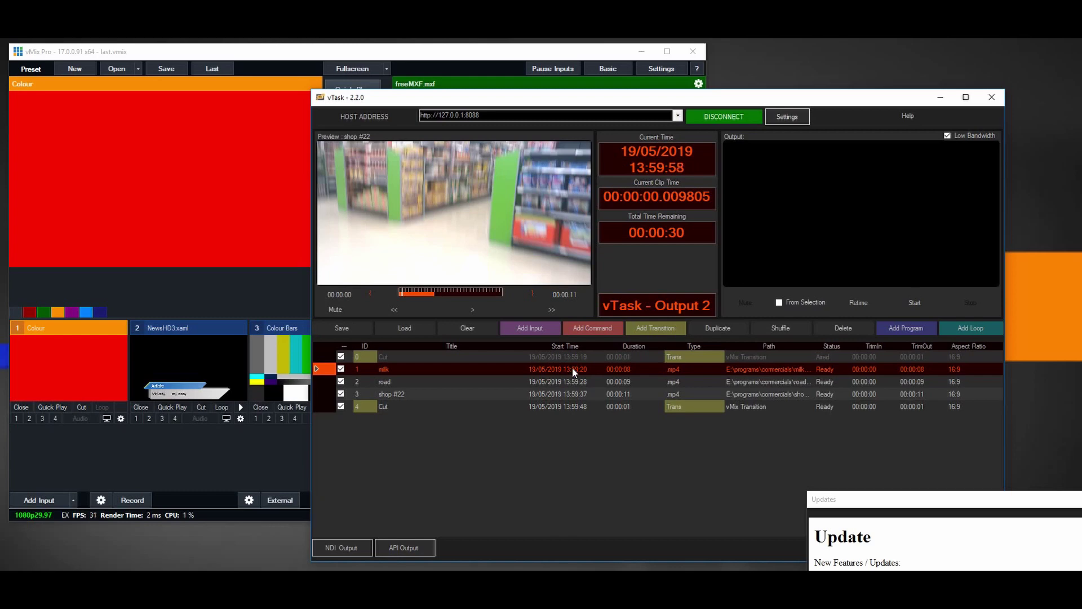
Step: Set the milk clip's start date to the current date with start time 14:01:00
double_click(562, 370)
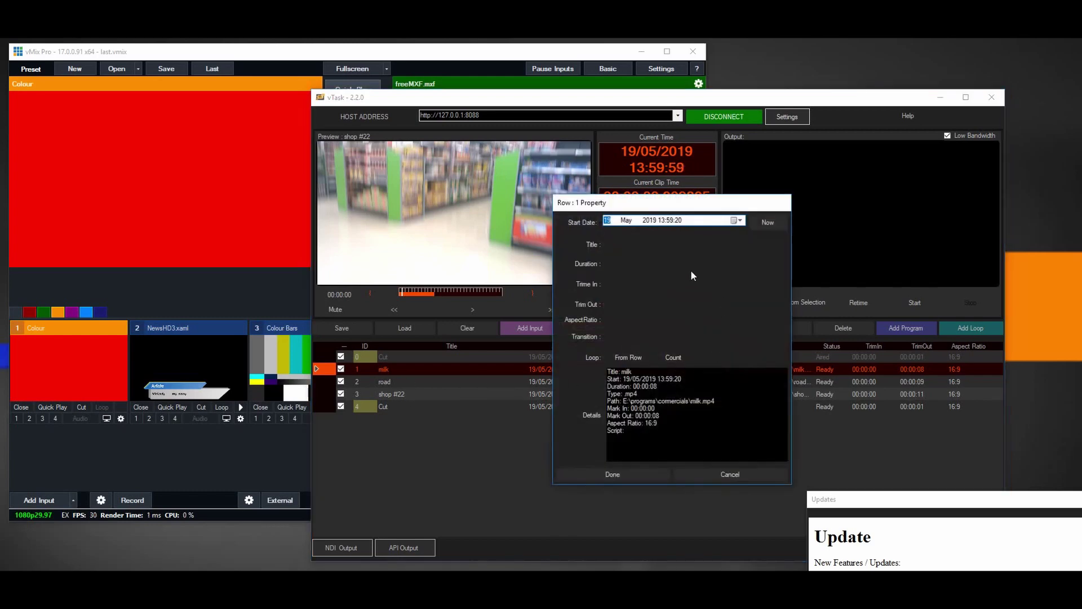
left_click(767, 223)
left_click(679, 221)
left_click(669, 220)
type("2")
left_click(679, 220)
left_click(660, 475)
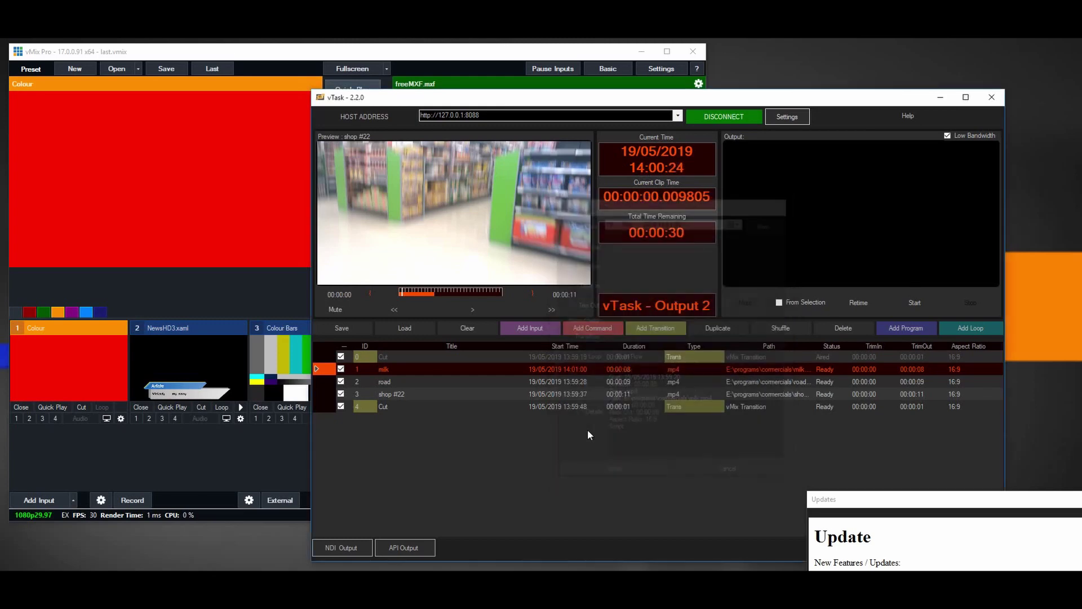
Step: Schedule road to start at 14:01:30 and shop #22 at 14:01:50
double_click(570, 380)
left_click(762, 220)
type("0130")
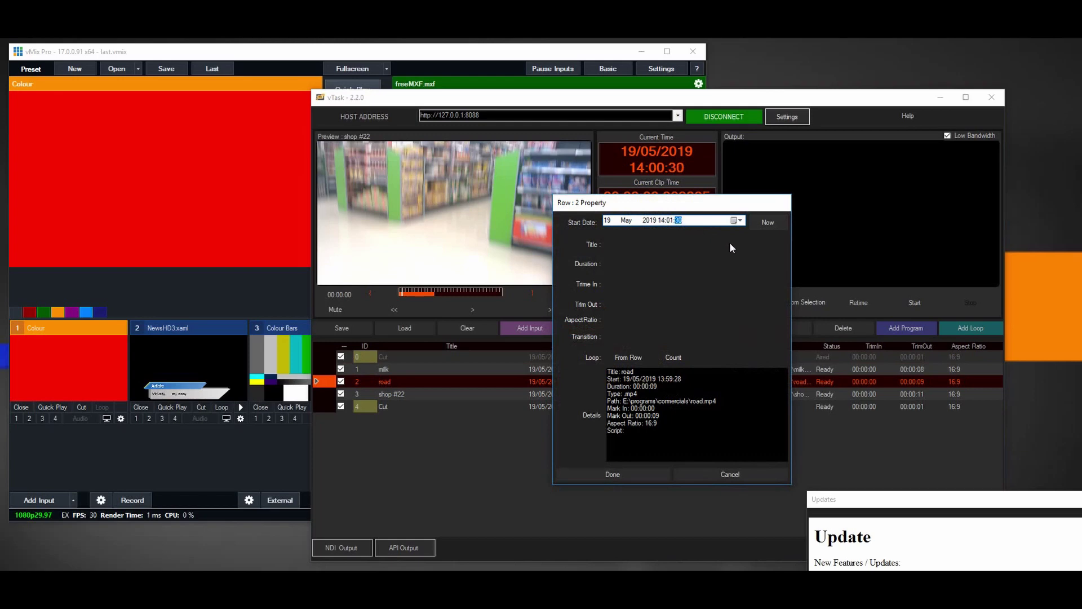
left_click(636, 475)
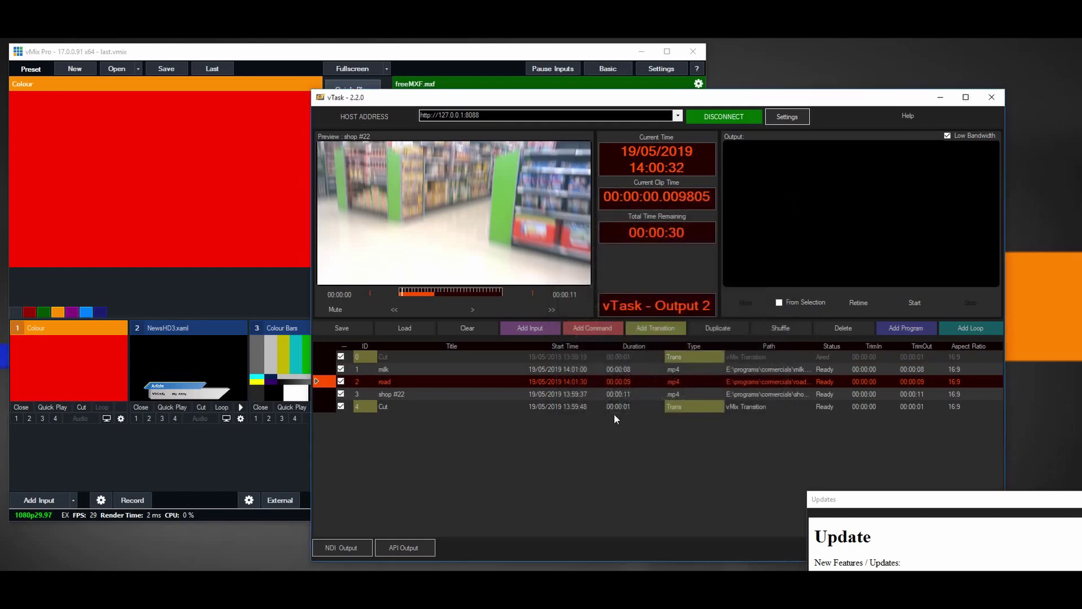
double_click(566, 394)
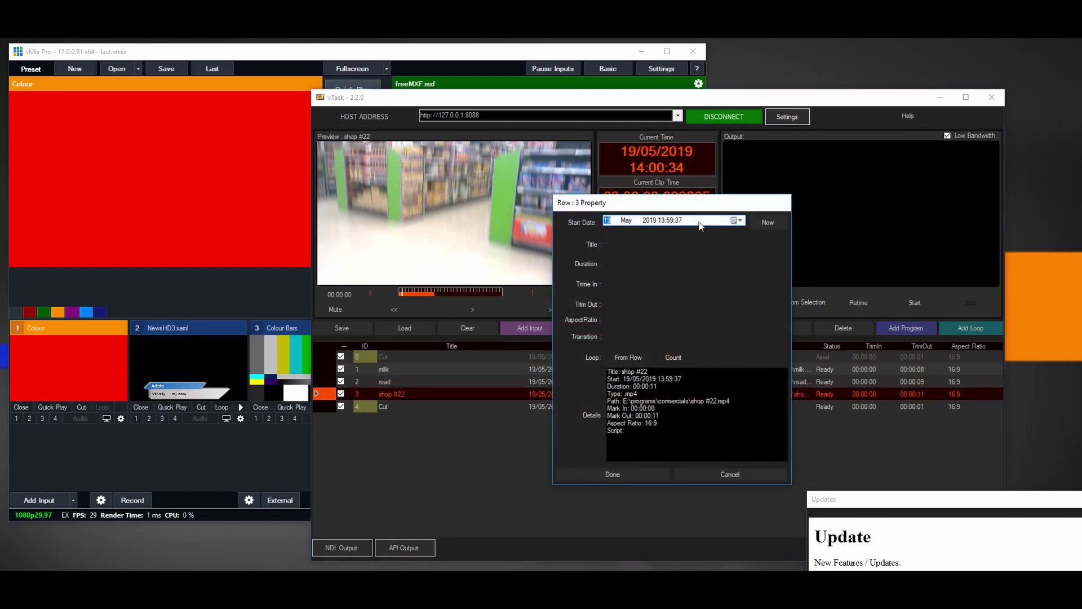
left_click(765, 222)
left_click(674, 220)
type("01:50")
left_click(637, 475)
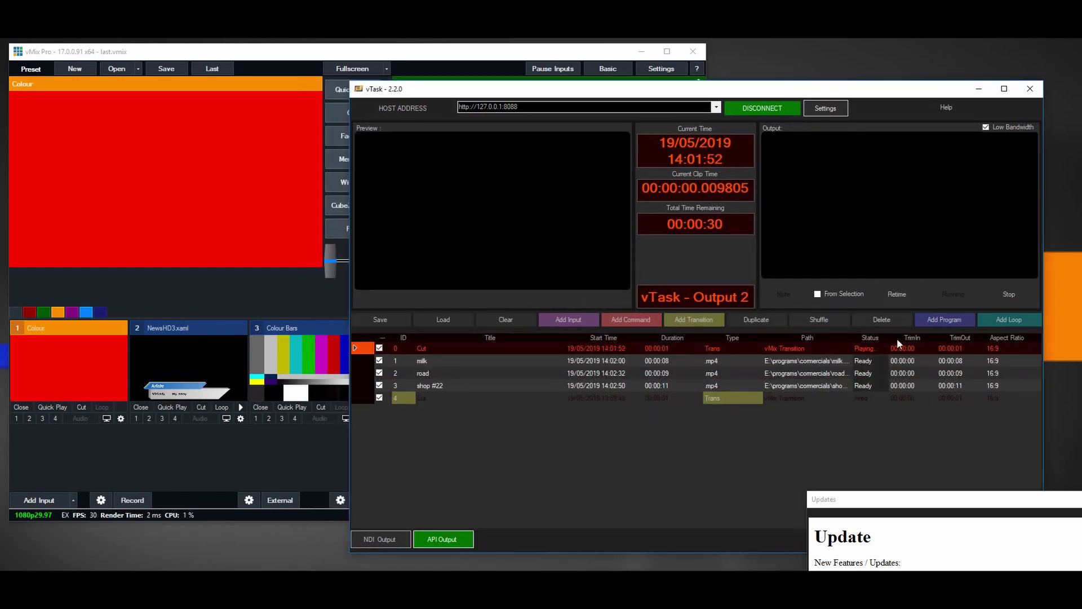
left_click(891, 297)
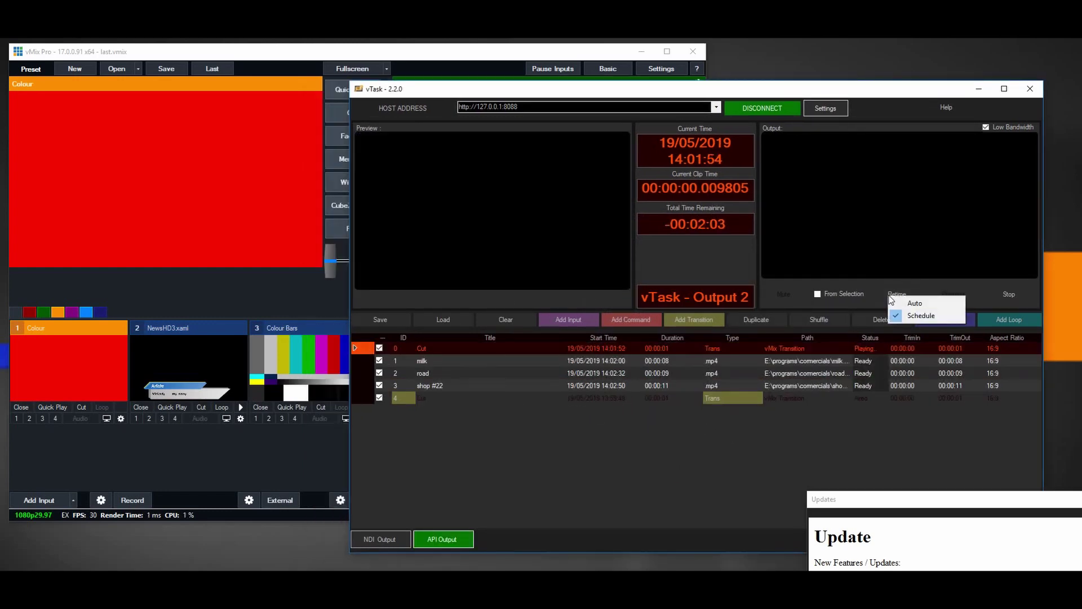
left_click(731, 449)
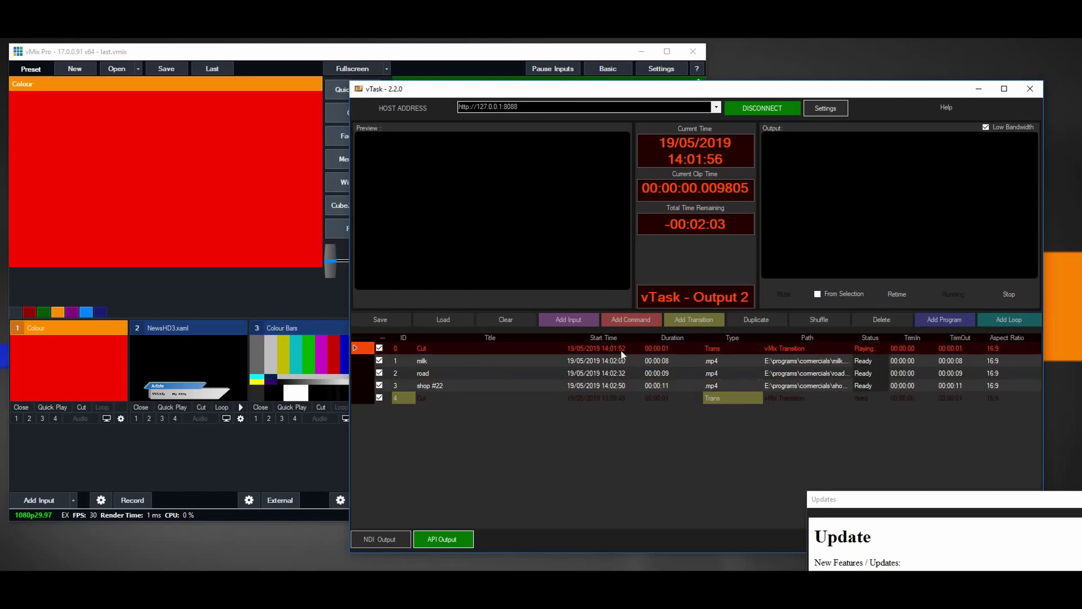
left_click_drag(732, 93, 817, 89)
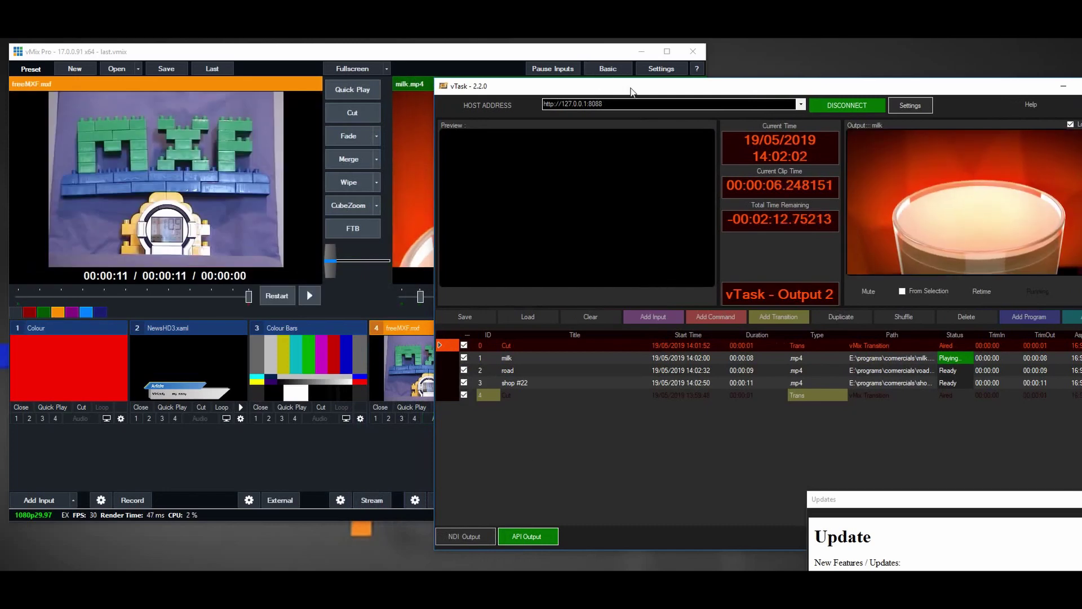
Step: Move the vTask window aside to watch milk and road air and shop #22 play in vMix
left_click_drag(631, 91, 751, 100)
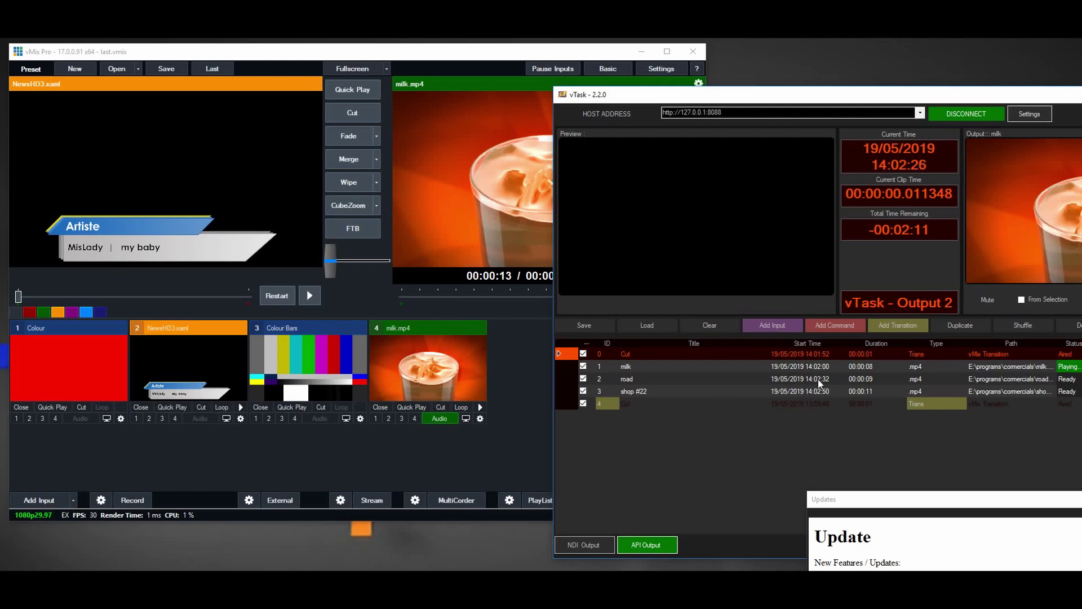
left_click_drag(917, 95, 866, 82)
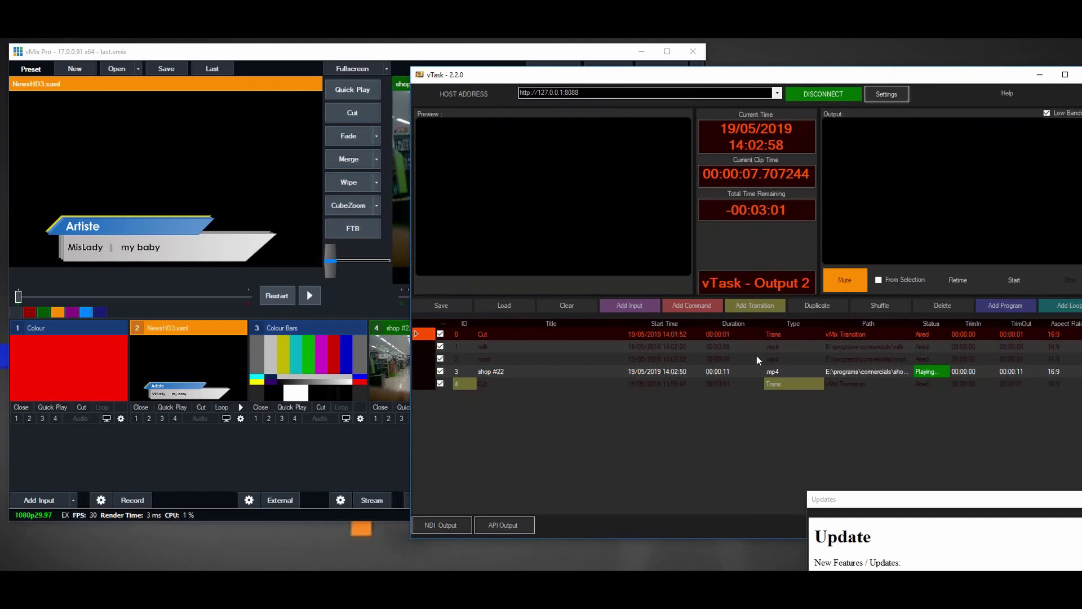
left_click(665, 359)
left_click(667, 348)
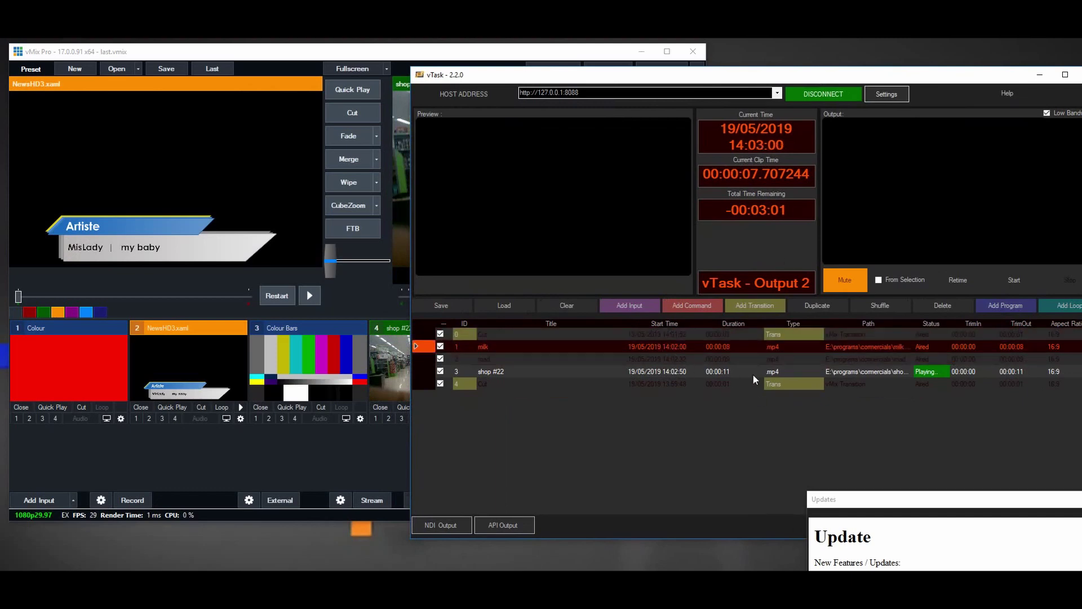
left_click(663, 337)
left_click(665, 351)
left_click(672, 385)
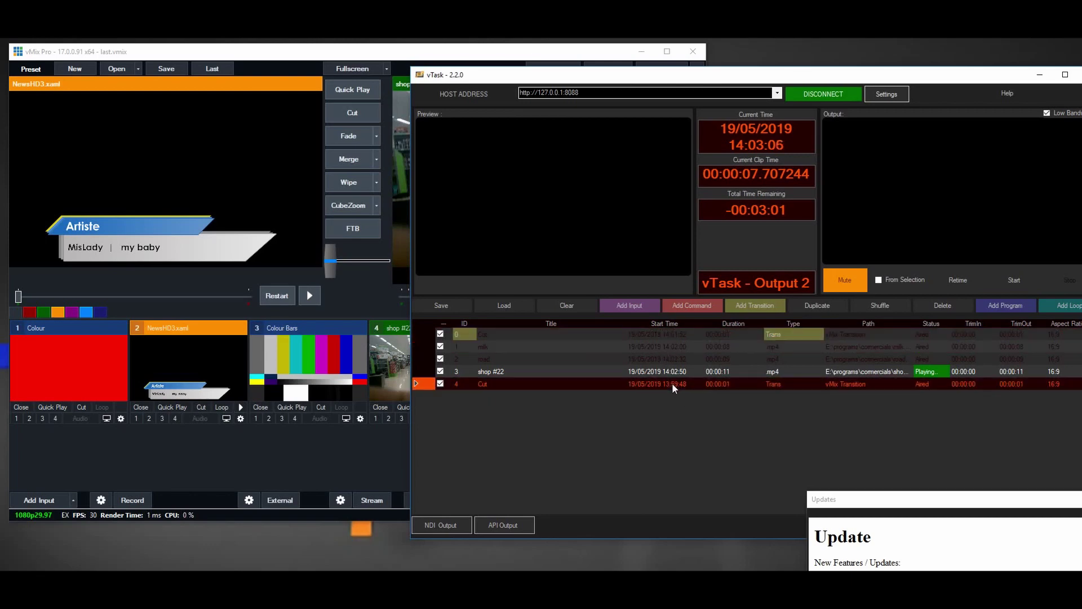
left_click(667, 339)
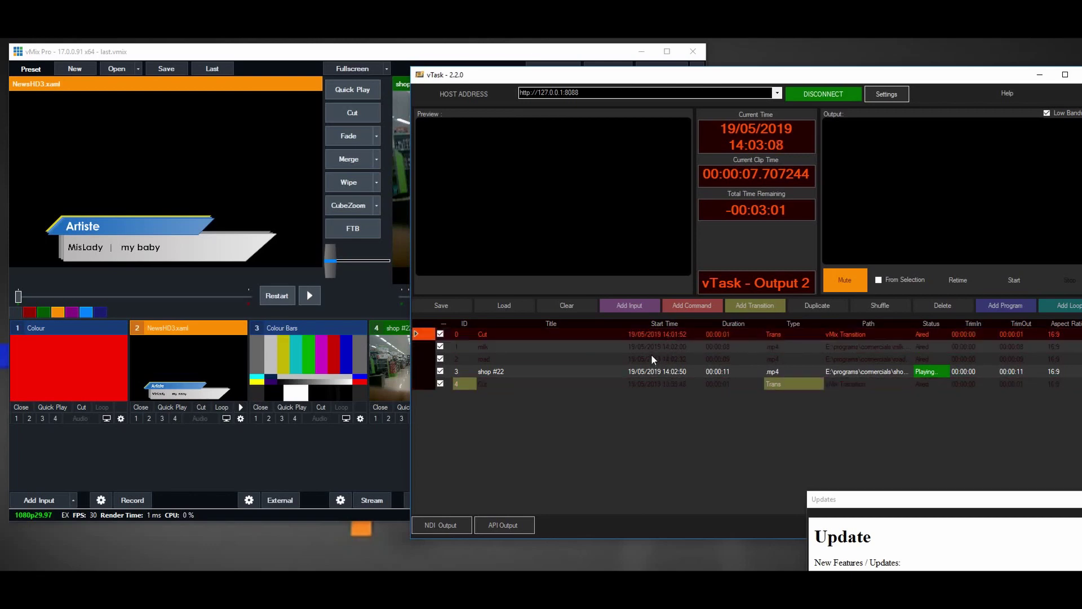
left_click(658, 347)
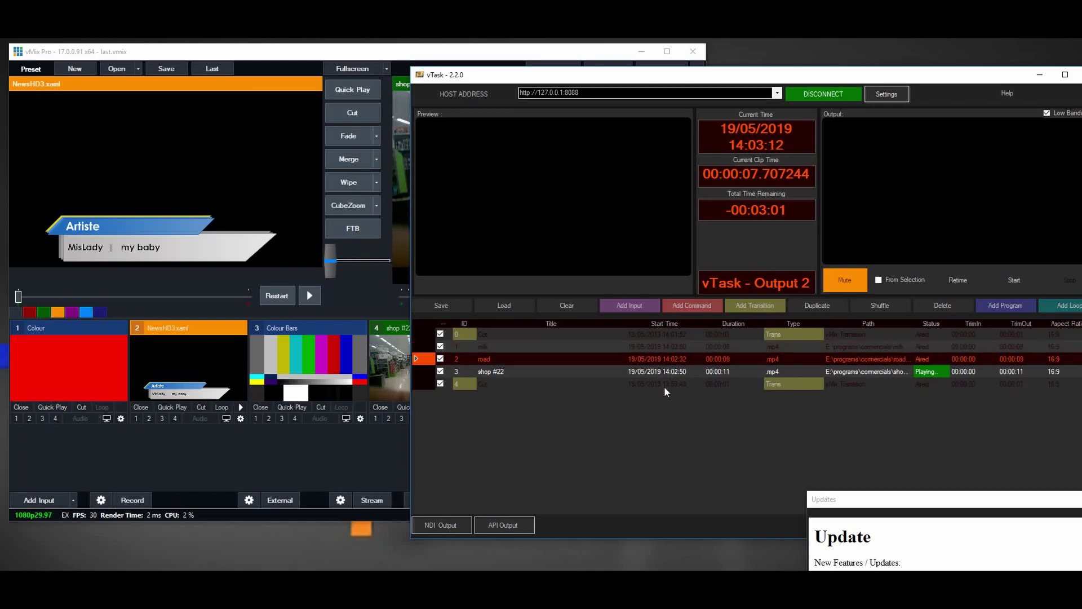
Step: Enable Repeat Schedule with the Daily interval in vTask Settings and confirm
left_click(886, 94)
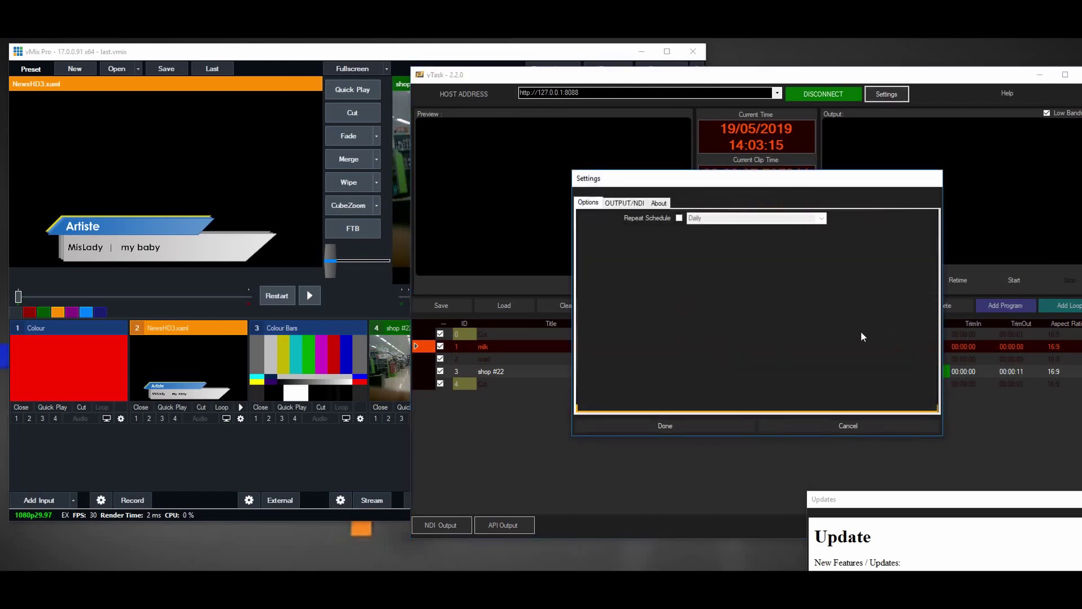
left_click(679, 219)
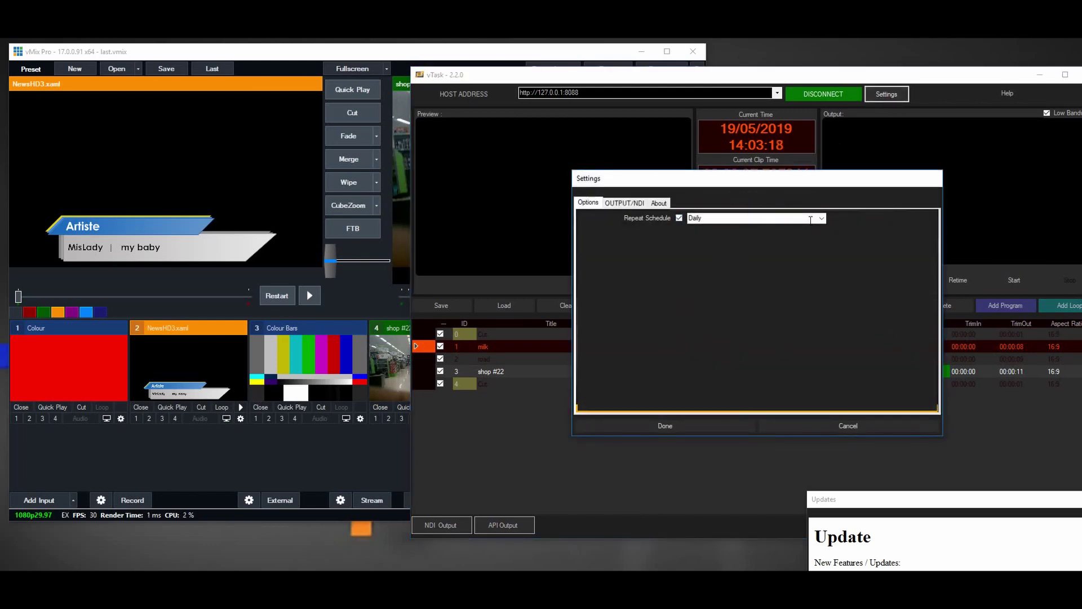
left_click(673, 428)
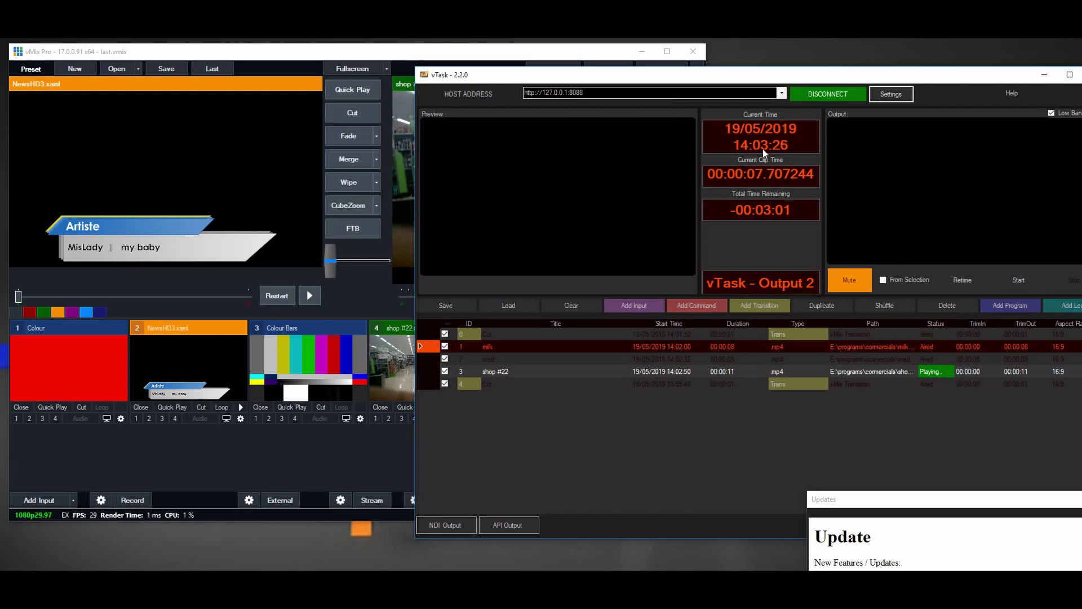
Step: Reschedule milk to 14:04 and road to 14:04:32, and start playing out the schedule
double_click(671, 346)
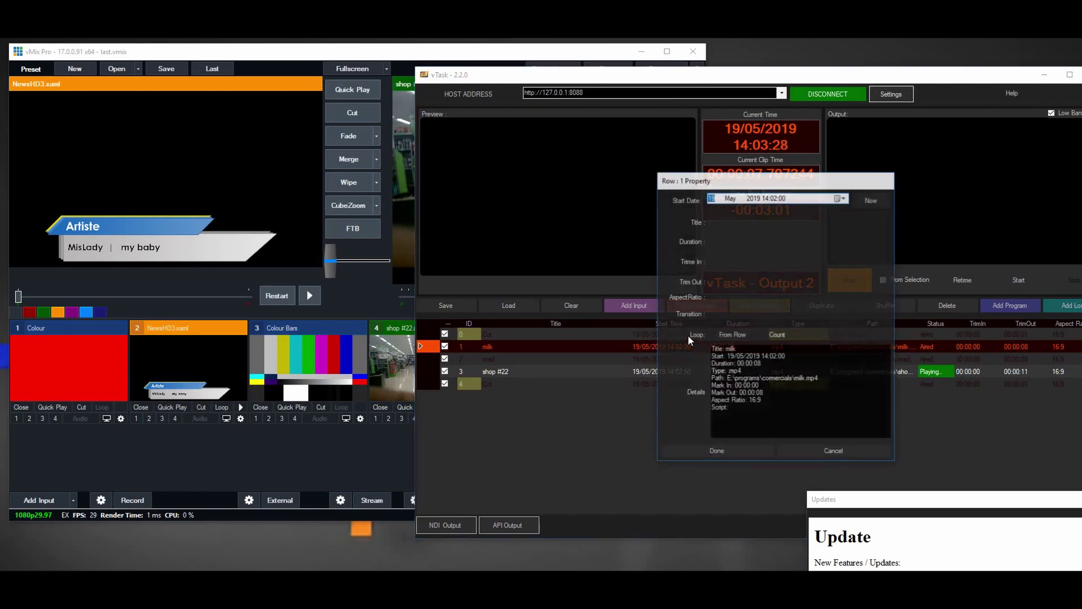
left_click(776, 199)
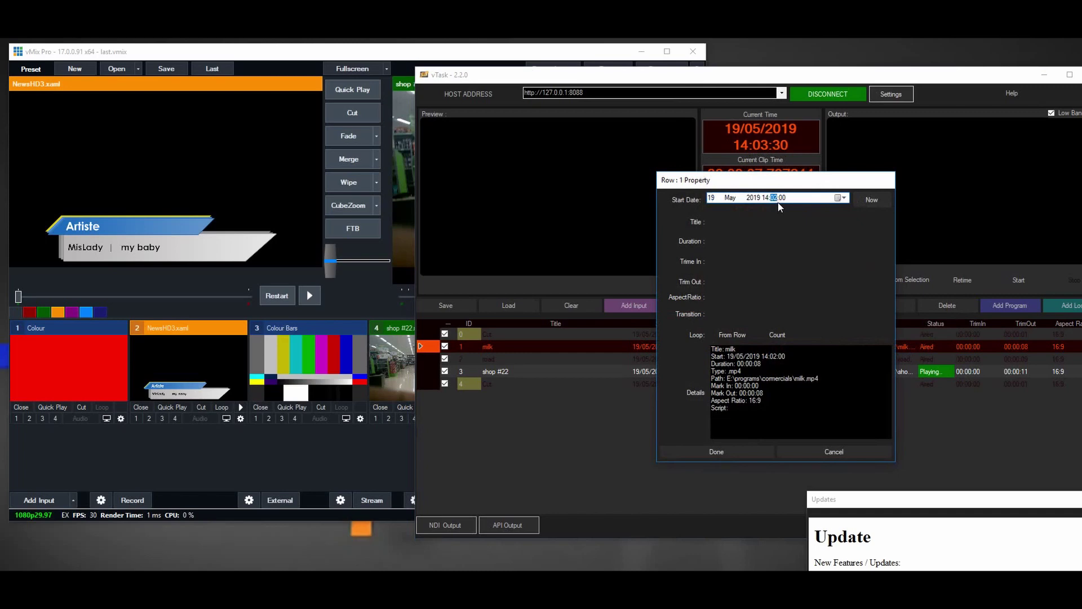
left_click(785, 198)
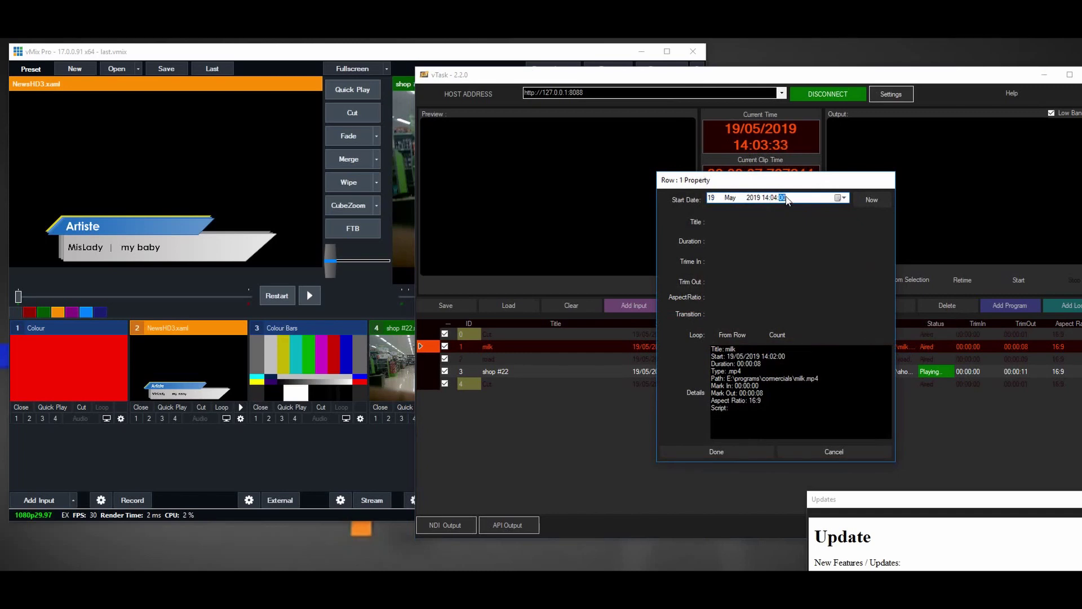
left_click(751, 450)
double_click(665, 362)
left_click(774, 200)
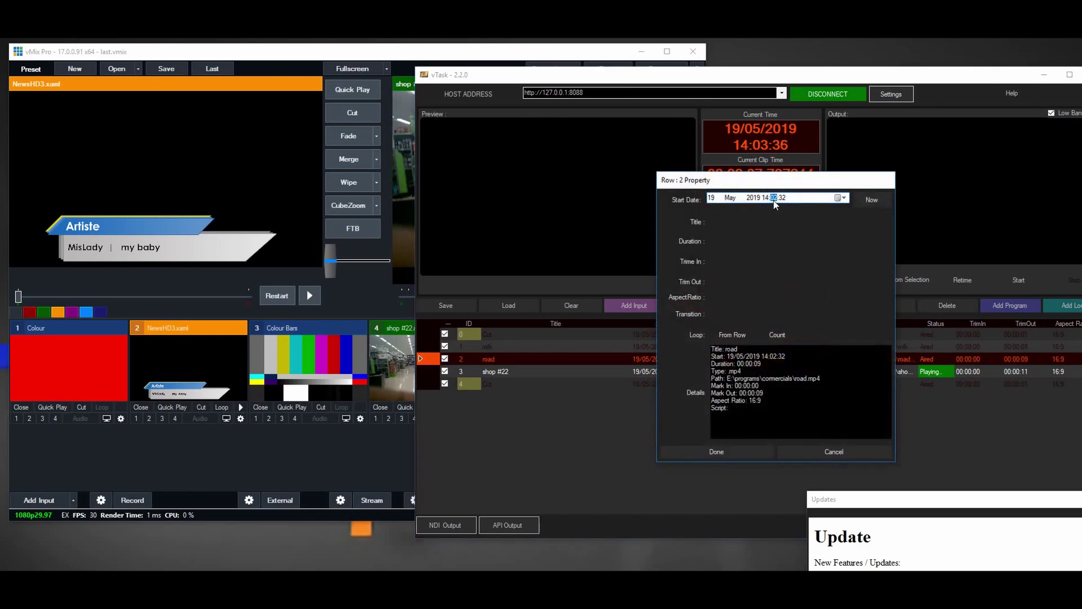
type("4")
left_click(715, 451)
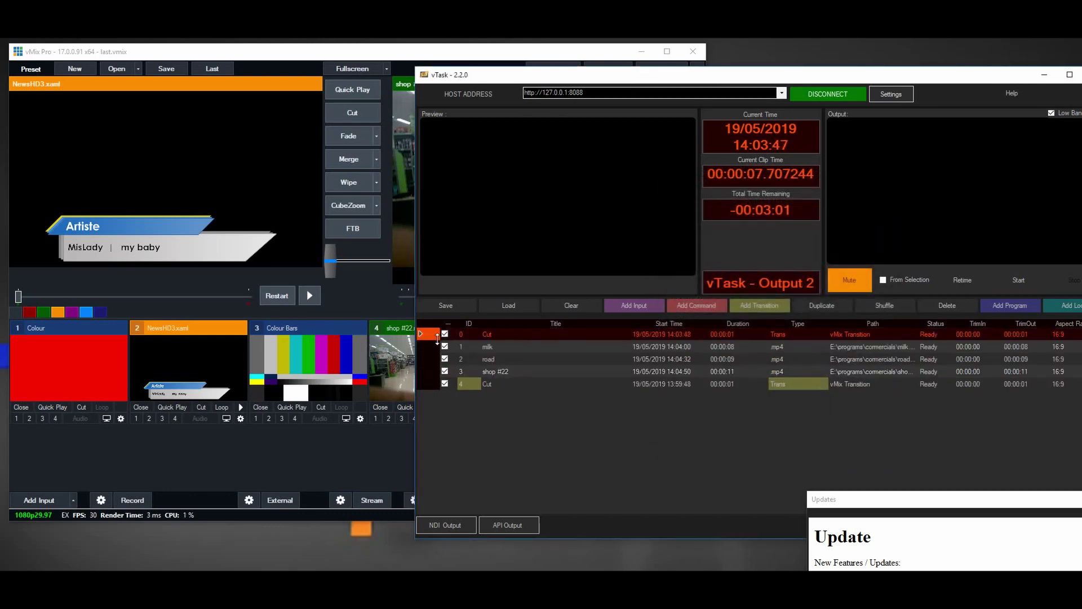
left_click(1025, 277)
Step: Shift the vTask window right while Cut and milk air and road begins playing
left_click_drag(688, 77, 807, 77)
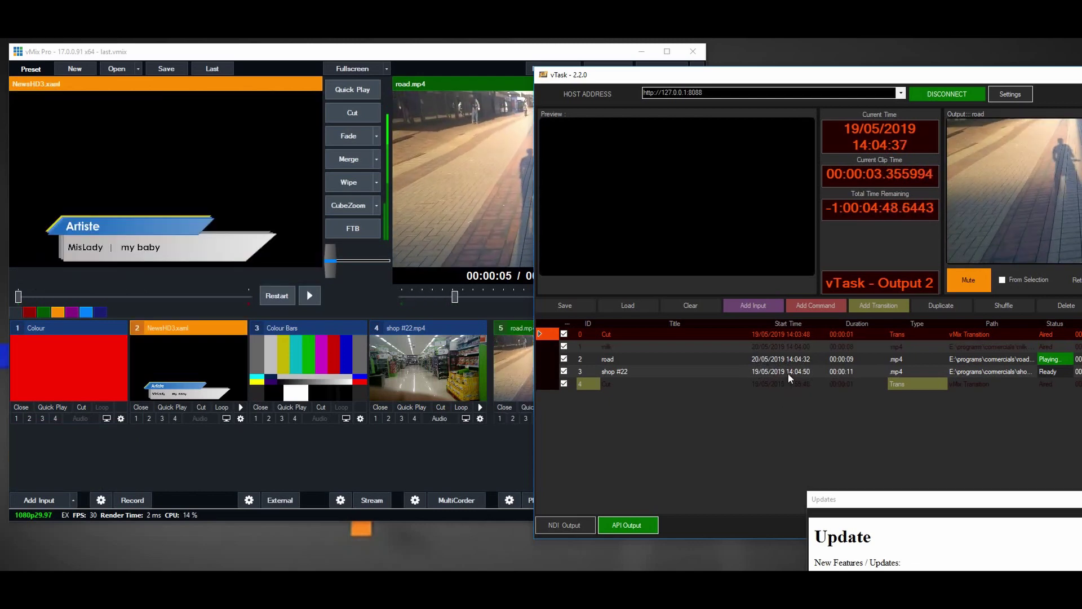
Step: Set Repeat Schedule to Weekly in Settings and start a new program entry in the list
left_click(1006, 95)
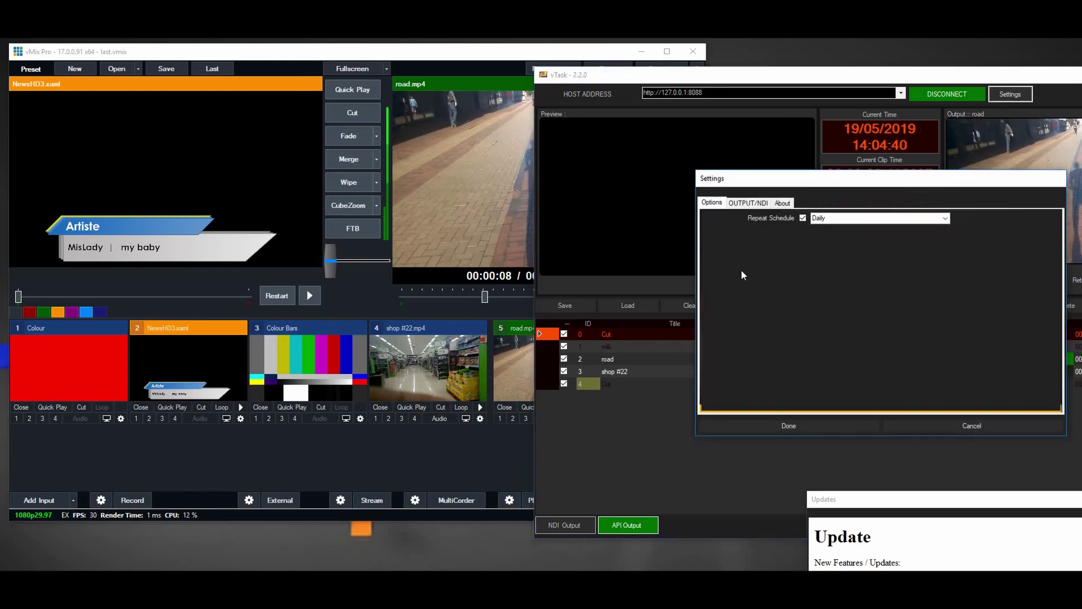
left_click(945, 219)
left_click(871, 233)
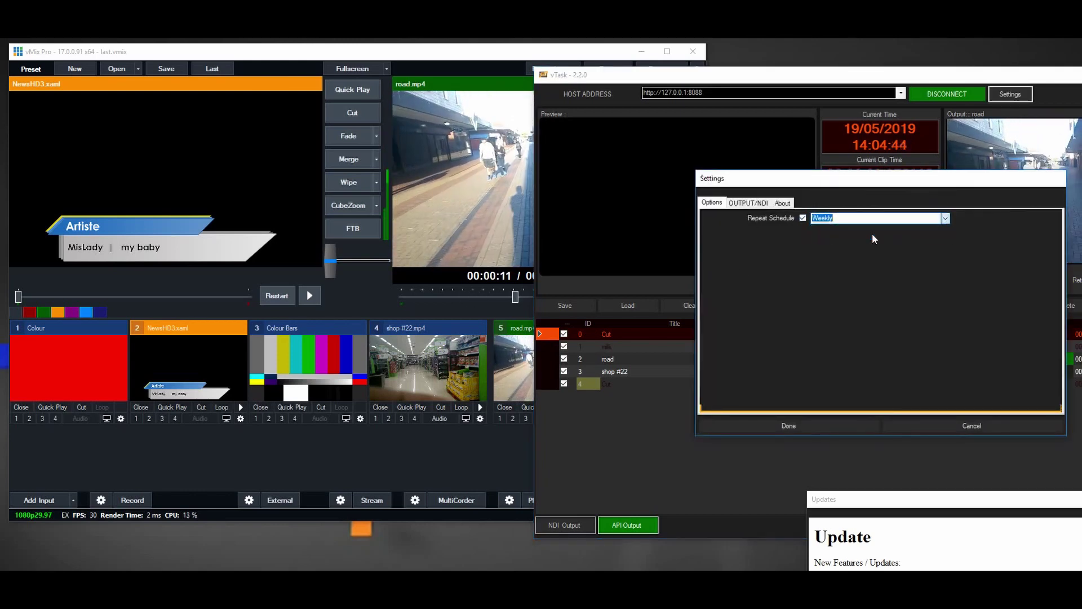
left_click(837, 426)
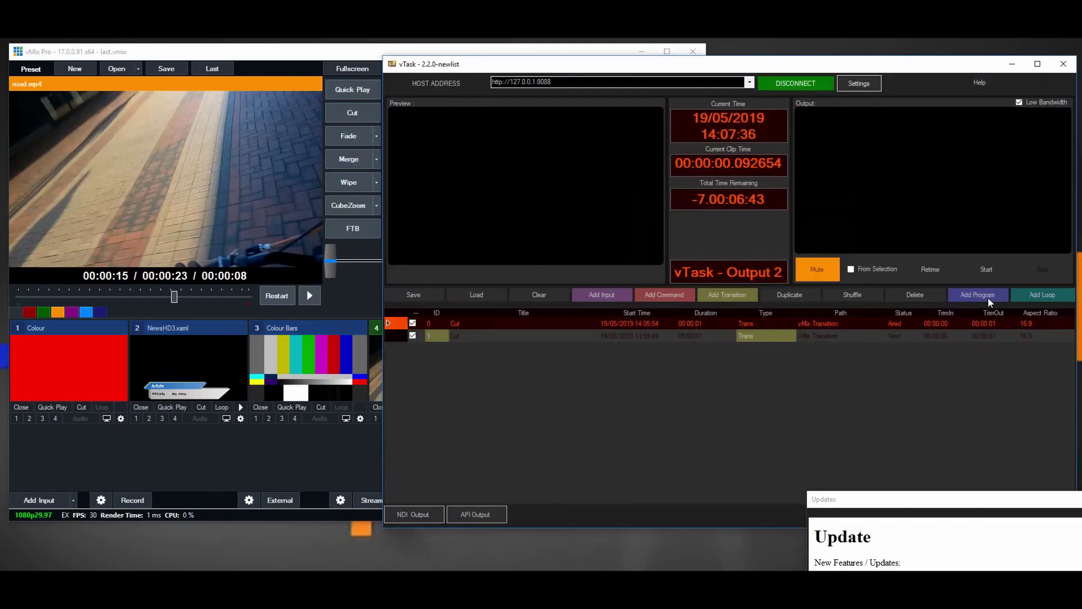
left_click(989, 299)
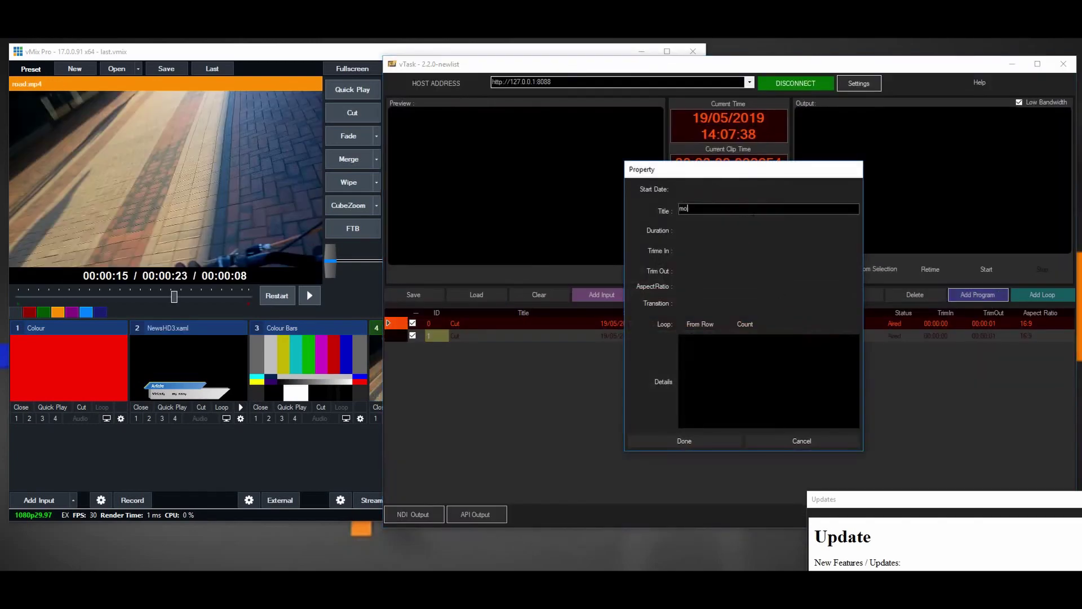
Step: Create the program entry titled monday and make six duplicates of it
type("monday")
left_click(718, 442)
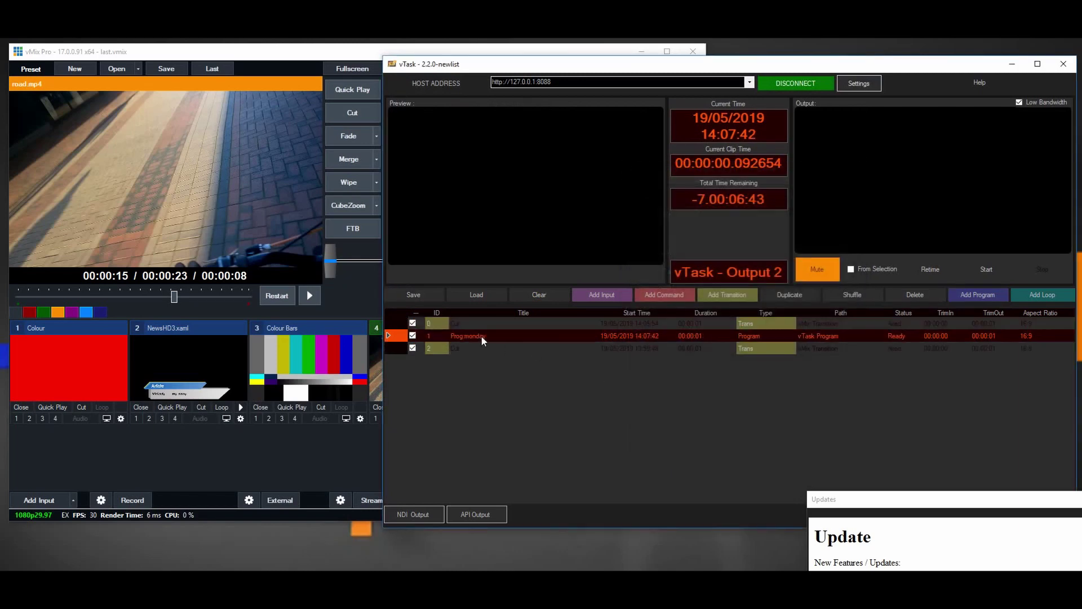
left_click(793, 293)
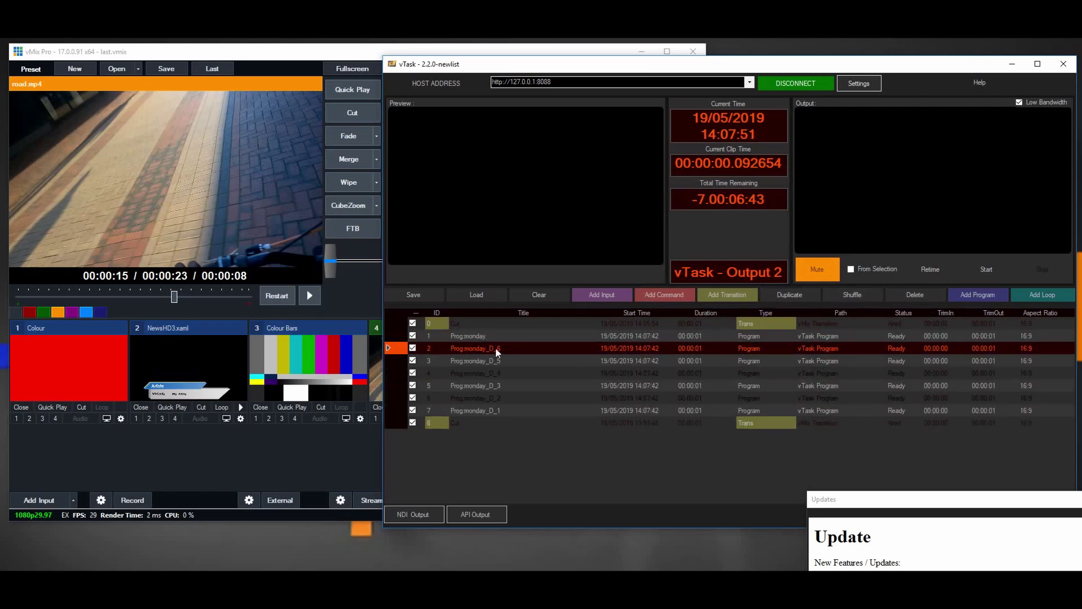
Step: Retitle the six copies as Tuesday through Sunday
double_click(496, 348)
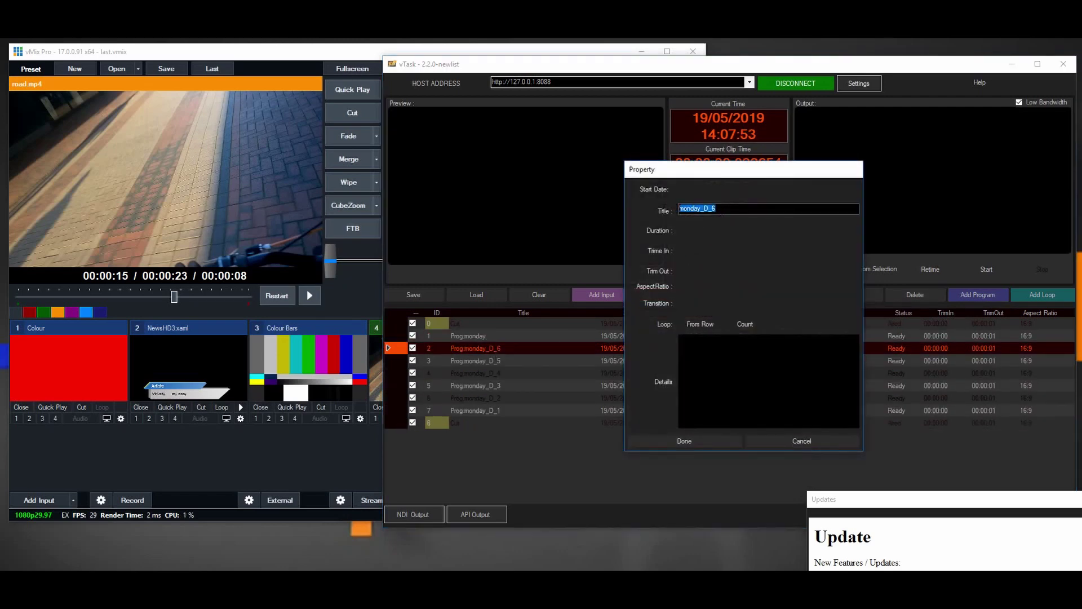
type("Tuesday")
left_click(700, 449)
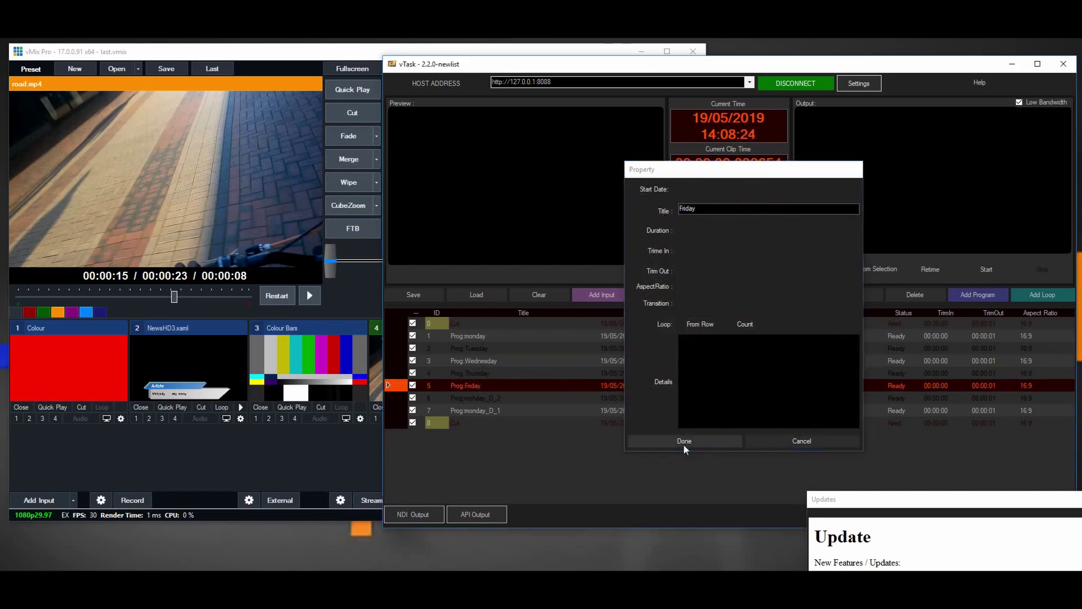
type("Su")
type("nday")
key("Return")
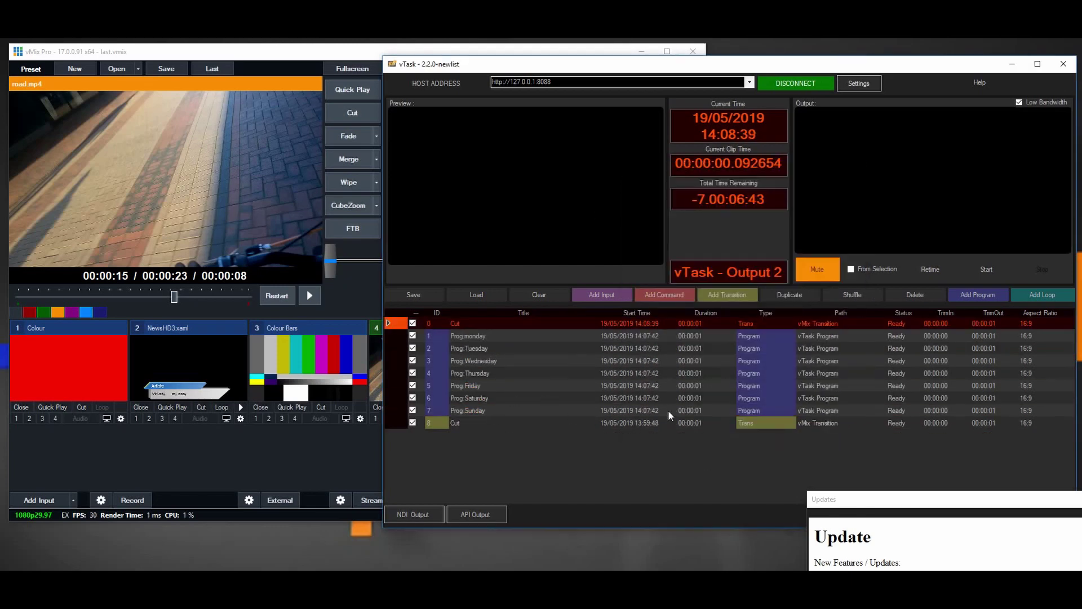
Step: Select the Prog:monday entry and change the retiming mode
left_click(841, 389)
left_click(491, 336)
left_click(930, 270)
left_click(950, 290)
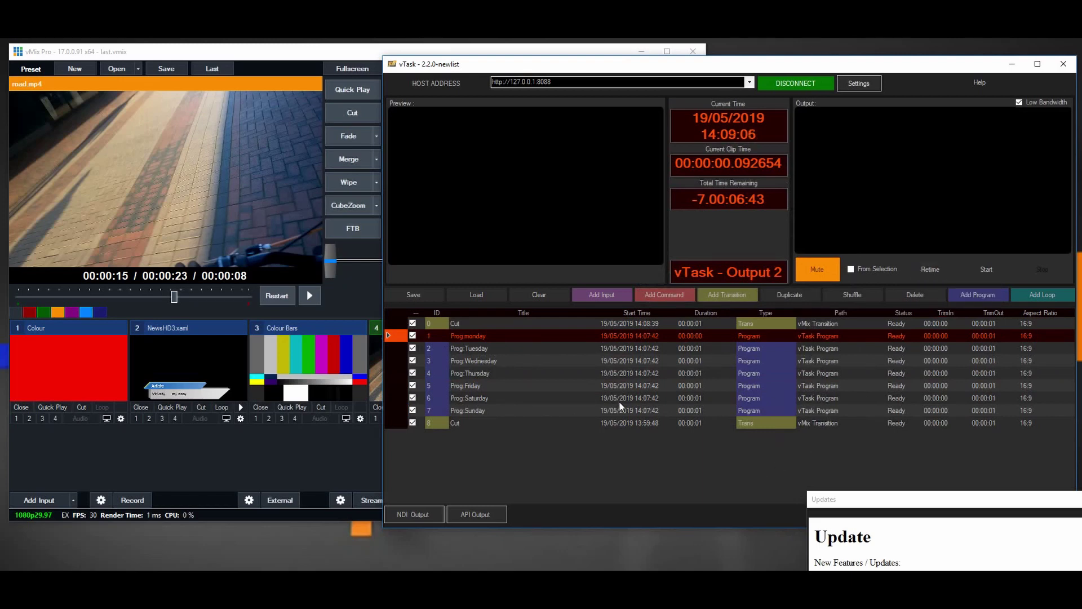
Step: Set monday's start date to 20 May 2019 and Tuesday's to 21 May 2019
double_click(629, 335)
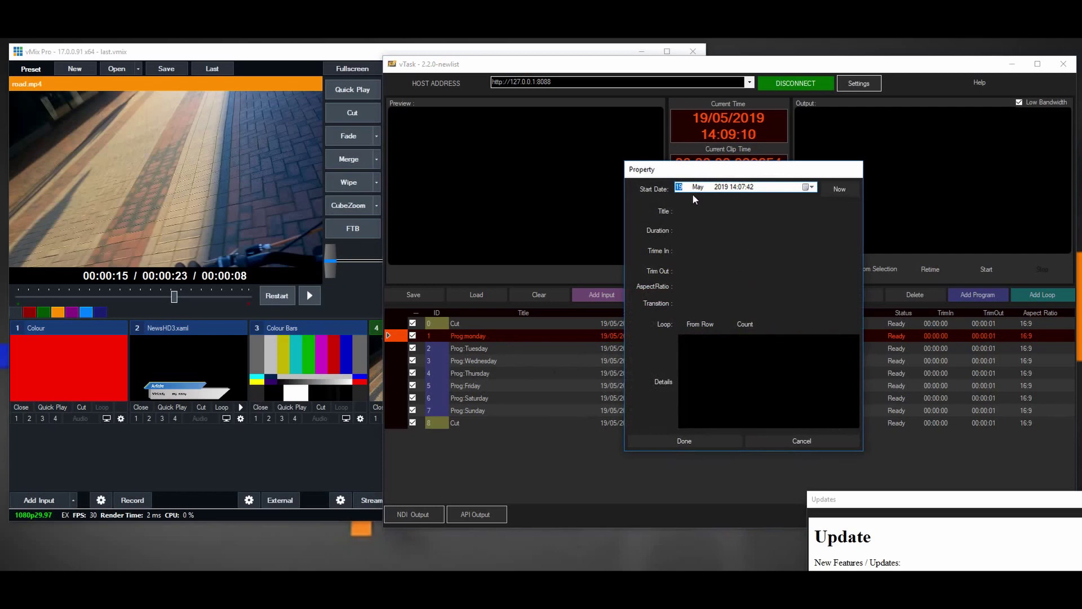
left_click(812, 188)
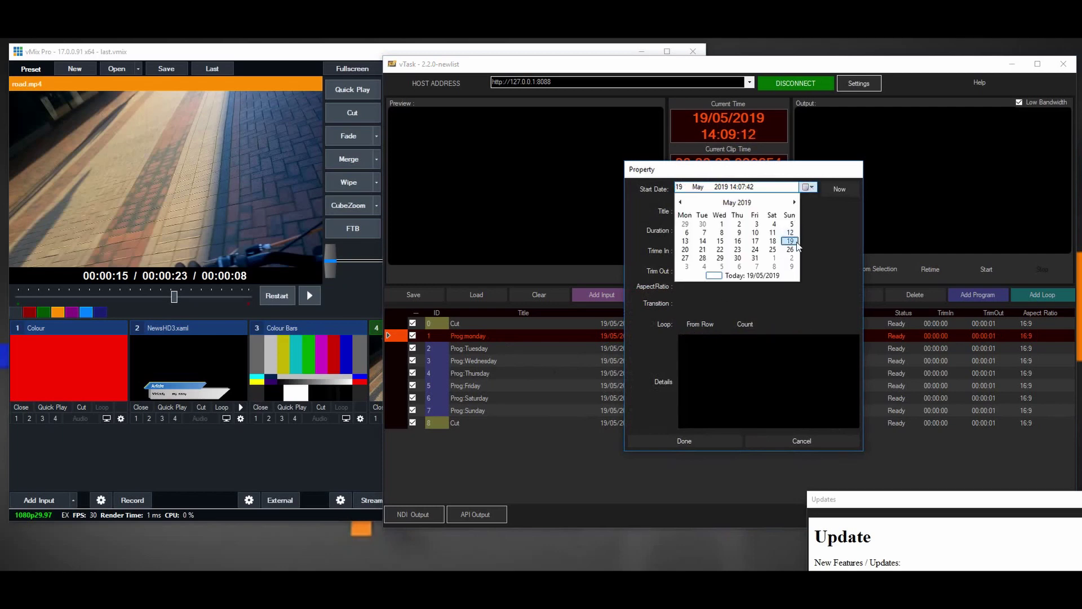
left_click(685, 250)
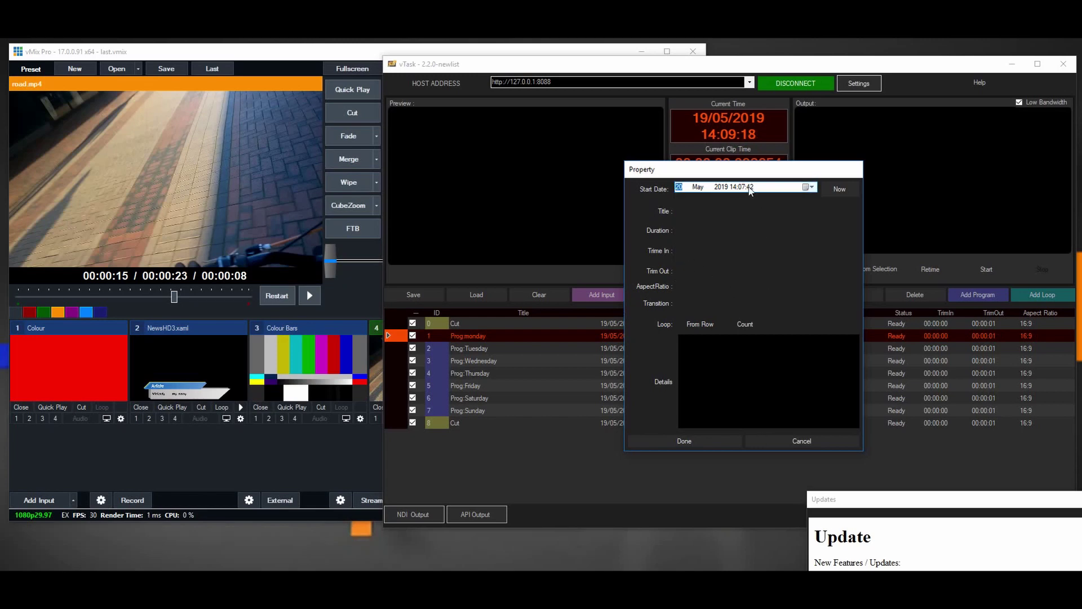
left_click(681, 441)
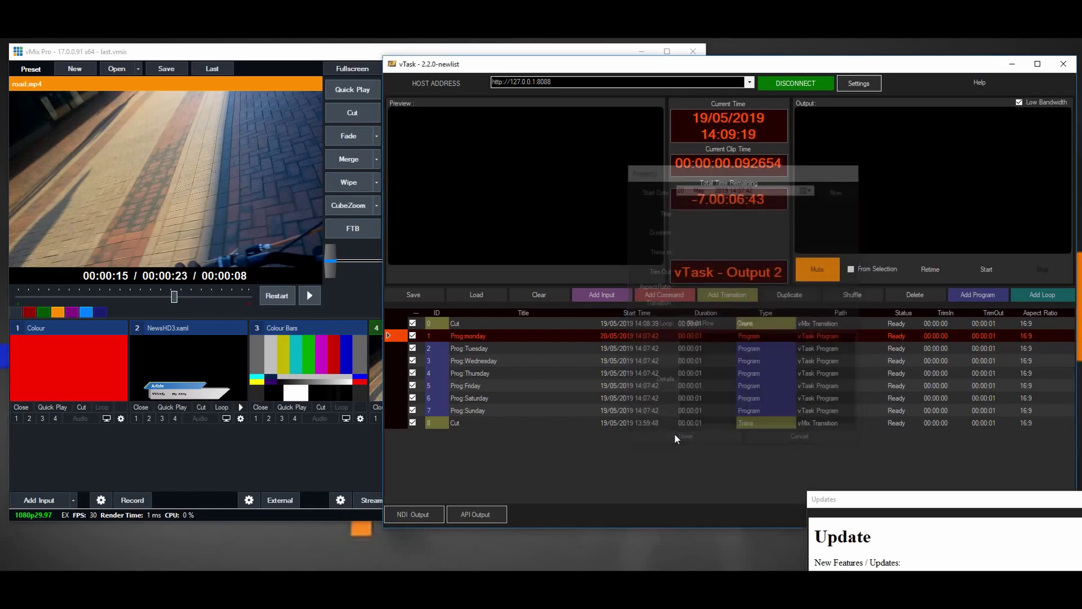
double_click(624, 347)
left_click(808, 187)
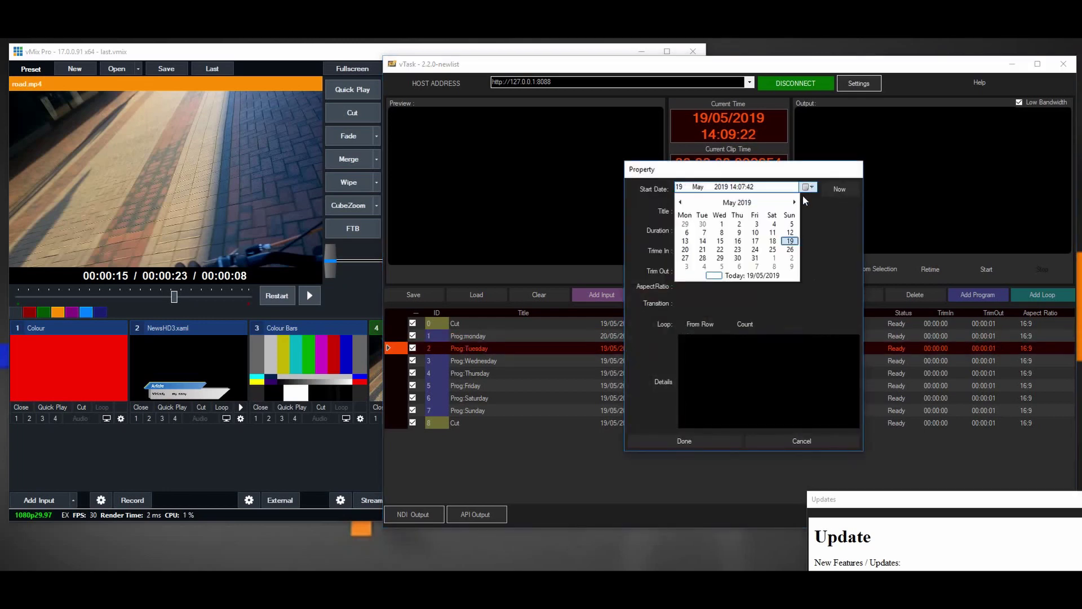
left_click(703, 249)
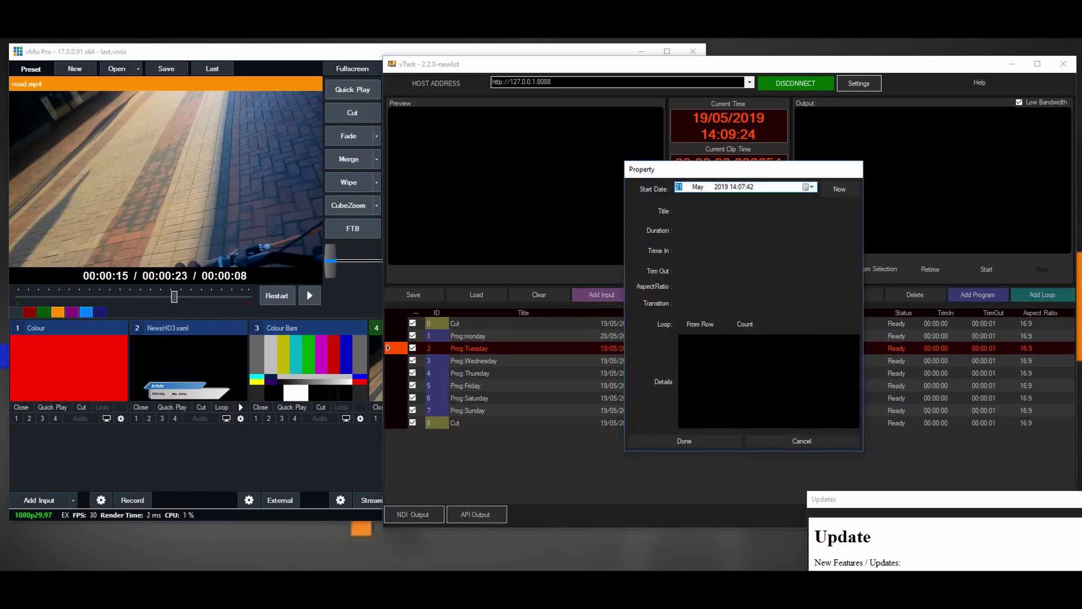
left_click(706, 438)
Step: Give Wednesday through Sunday successive start dates, ending with Sunday on 26 May 2019
double_click(634, 359)
left_click(684, 440)
double_click(634, 372)
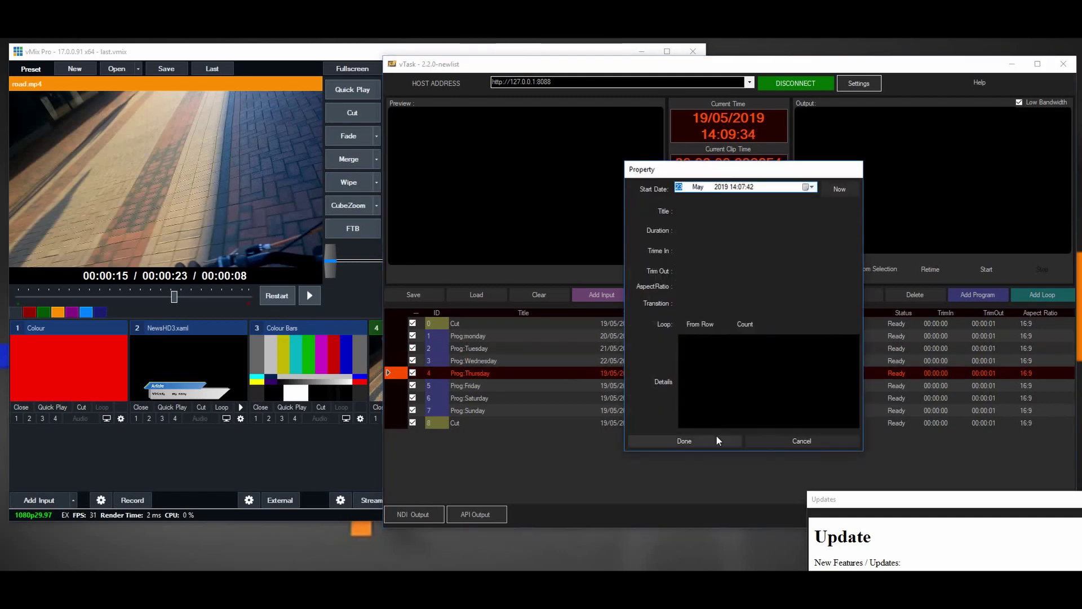
left_click(684, 441)
double_click(635, 385)
left_click(684, 440)
double_click(634, 398)
left_click(684, 441)
double_click(635, 410)
left_click(789, 249)
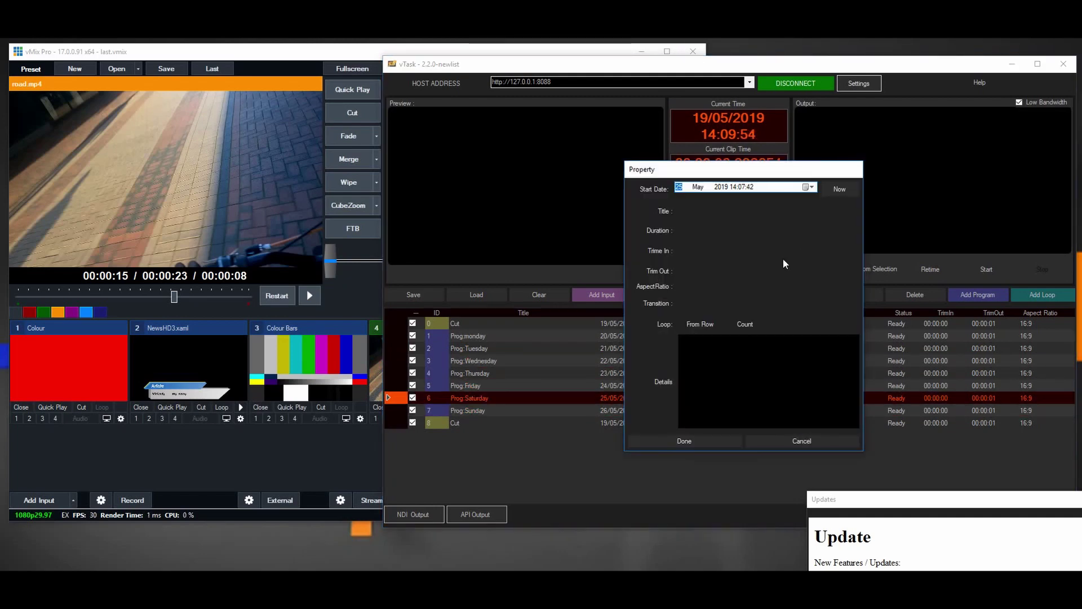
left_click(684, 441)
left_click(631, 420)
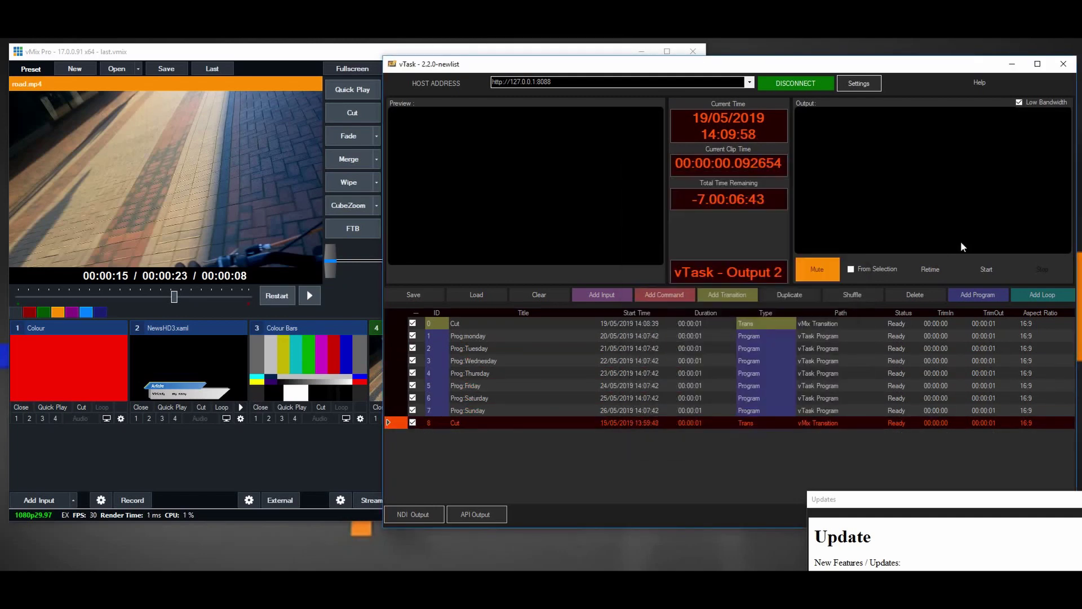
Step: Confirm the schedule's Repeat Schedule setting stays Weekly
left_click(843, 86)
left_click(794, 208)
left_click(777, 225)
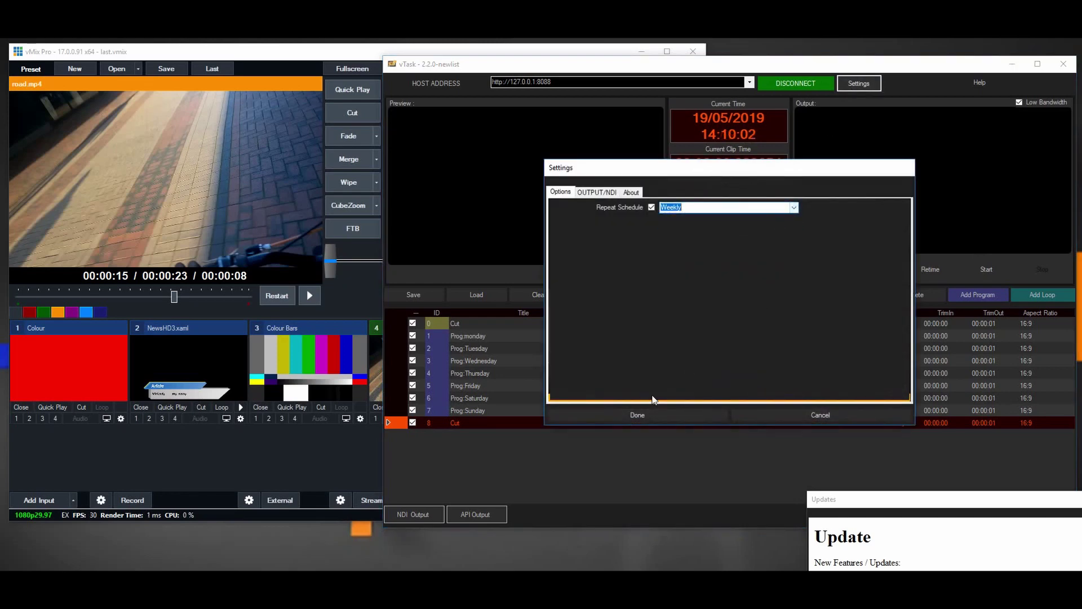
left_click(642, 417)
Step: Open the Prog:monday sub-playlist and add a Cut transition to it
left_click(607, 336)
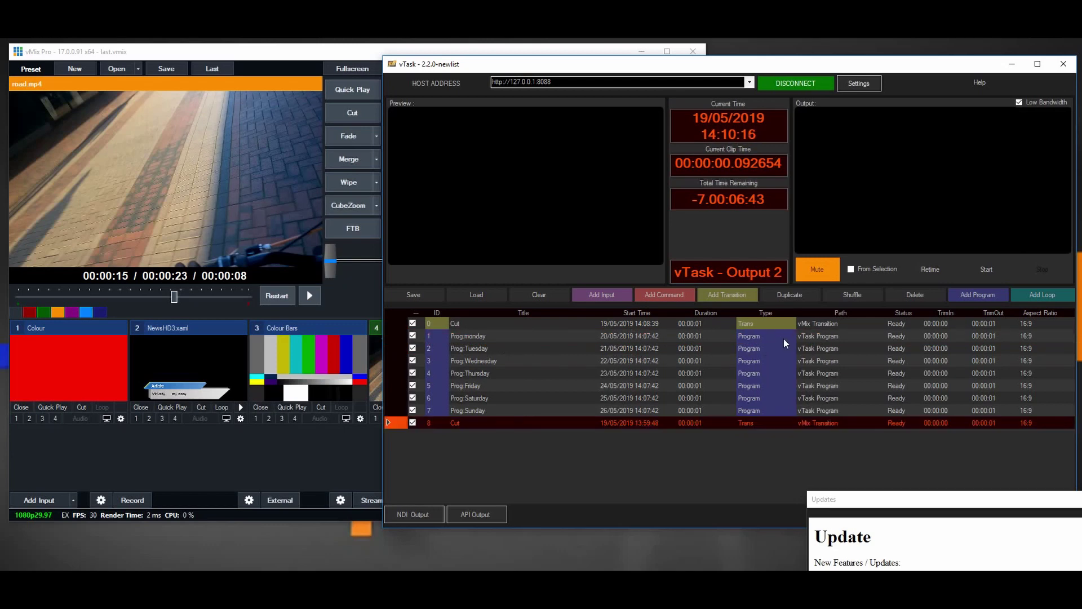
double_click(784, 338)
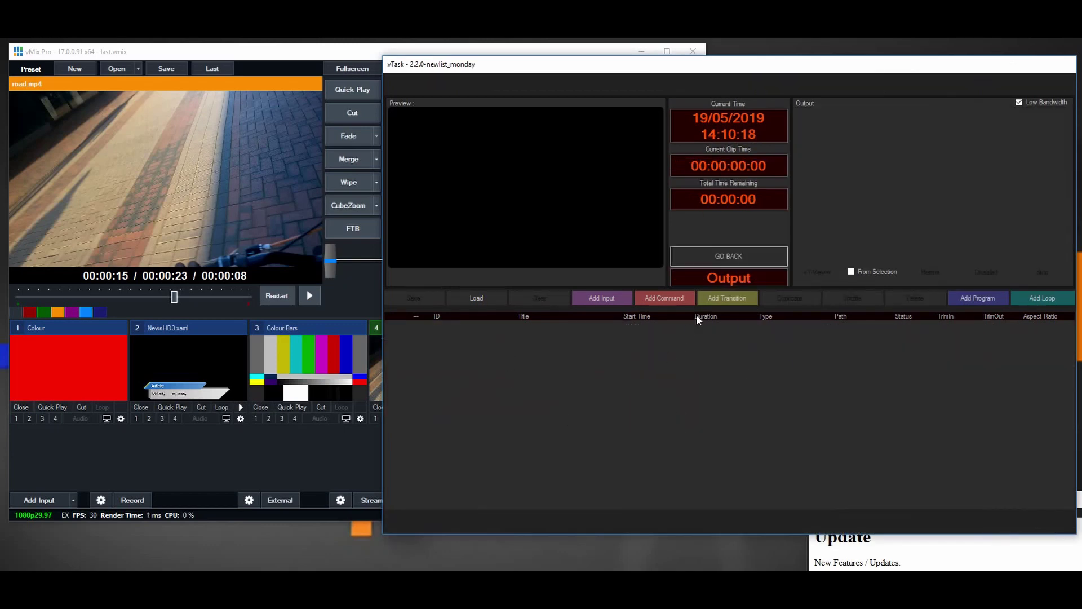
left_click(713, 299)
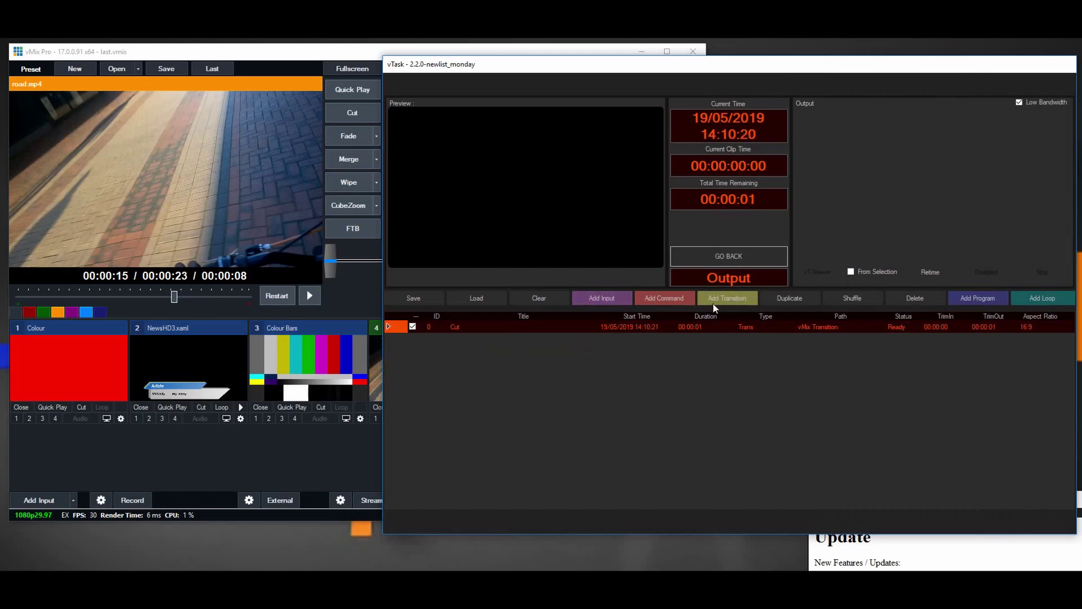
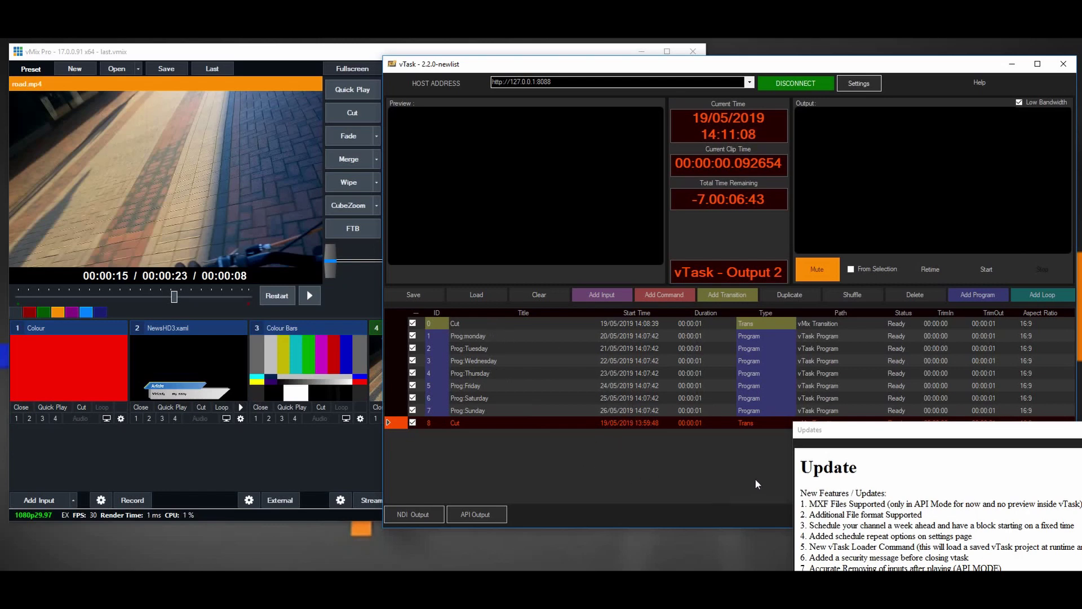
Step: Empty the schedule and add the milk, road and shop #22 clips from commercials
left_click_drag(836, 431, 888, 510)
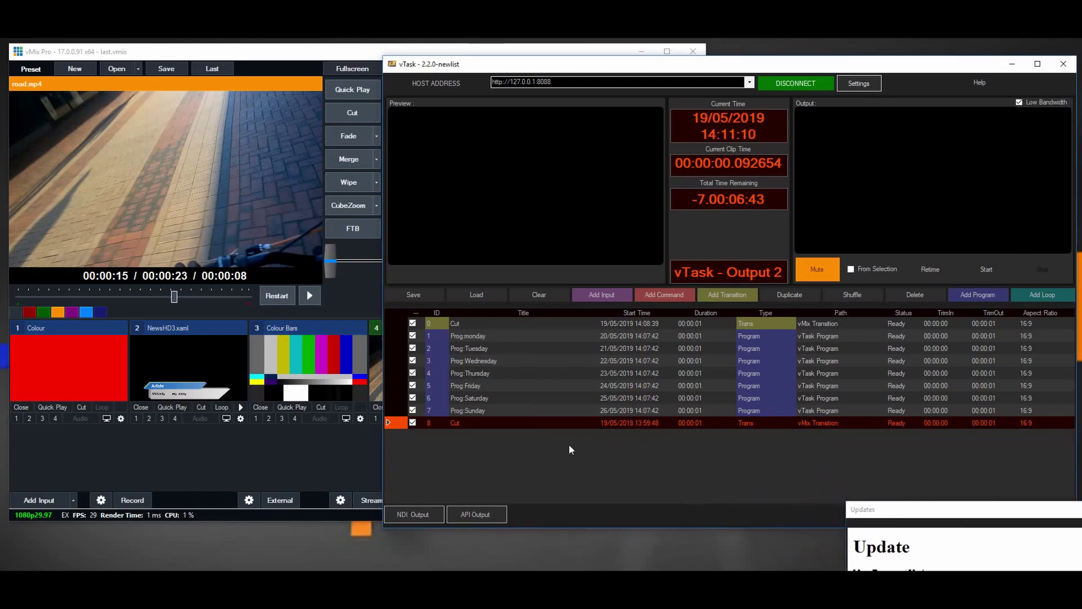
left_click(544, 296)
left_click(560, 375)
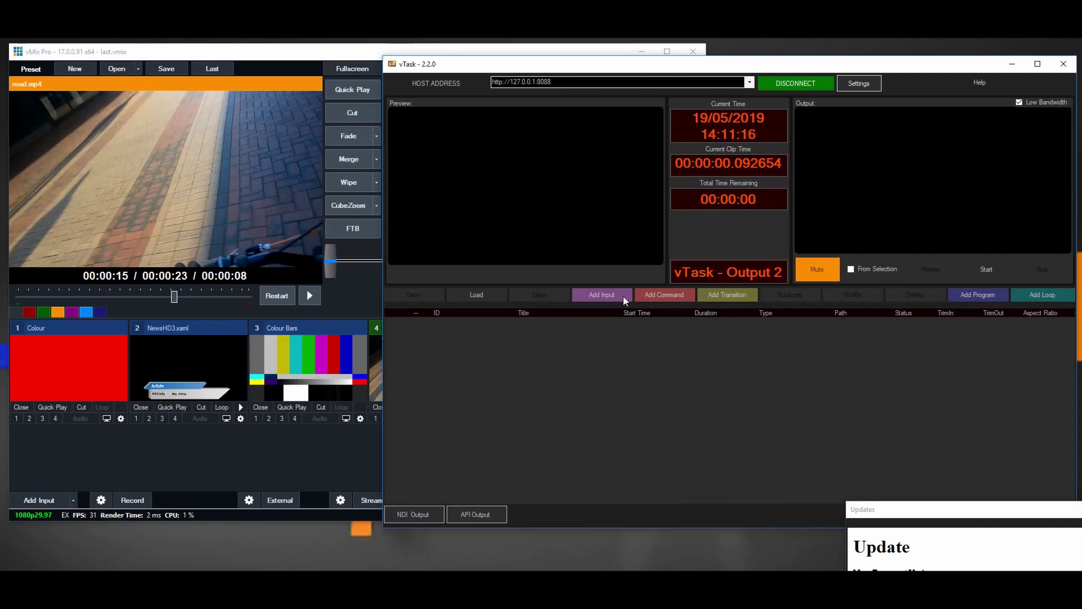
left_click(601, 295)
left_click(648, 313)
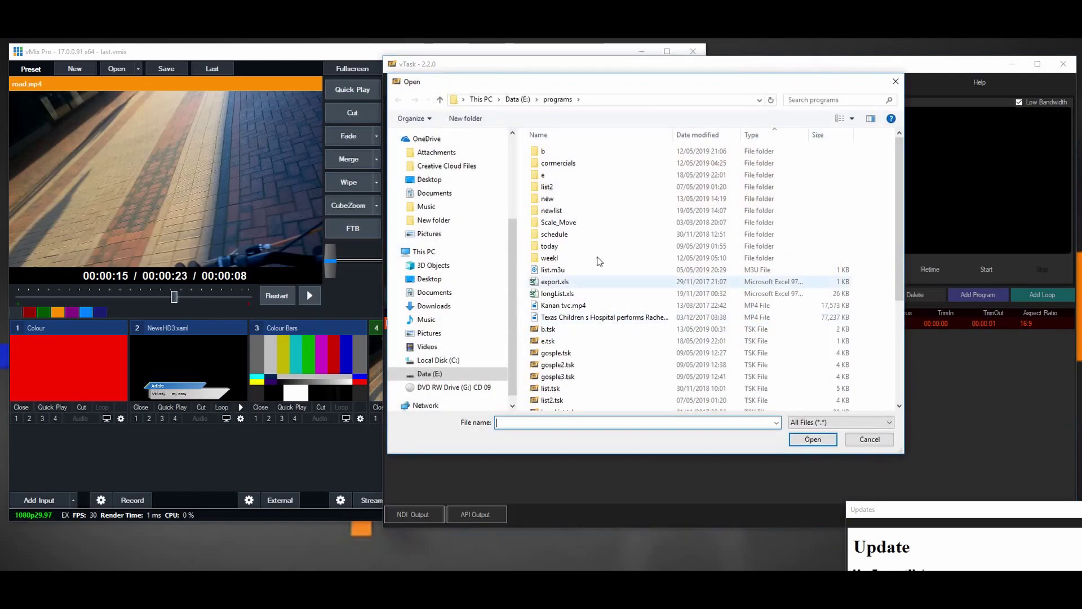
double_click(560, 161)
left_click(555, 162)
left_click(556, 186, "ctrl")
left_click(562, 199, "ctrl")
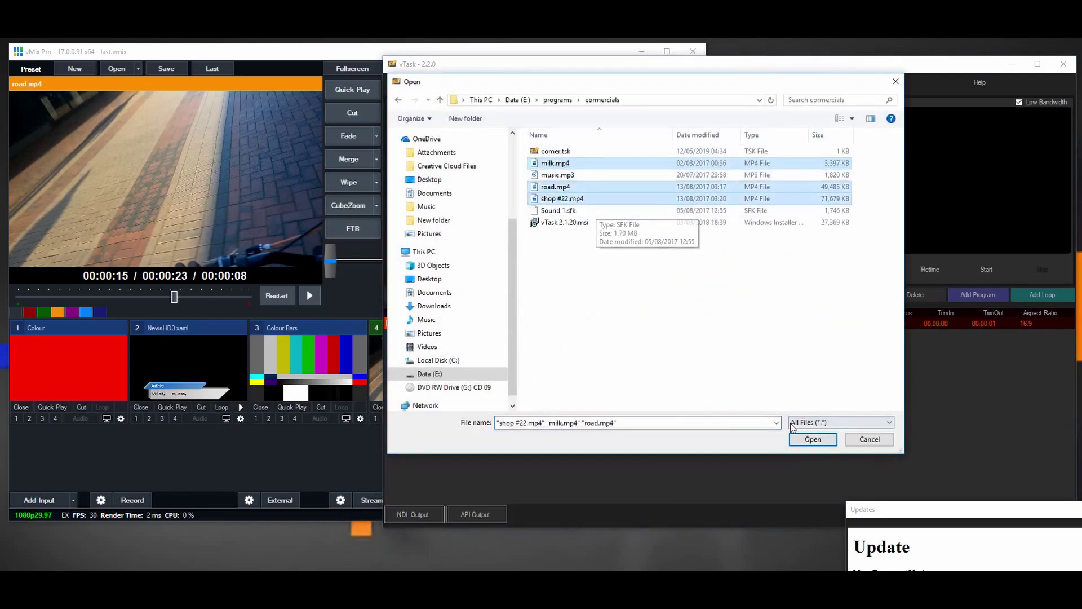
left_click(813, 444)
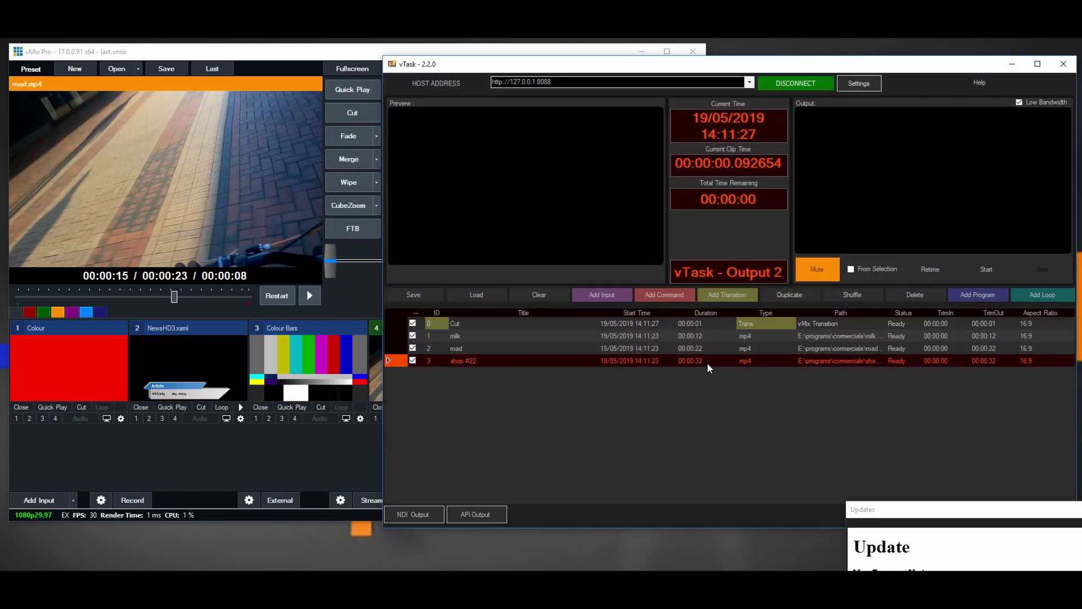
Step: Save the schedule as project 'milk', then clear the list
left_click(428, 293)
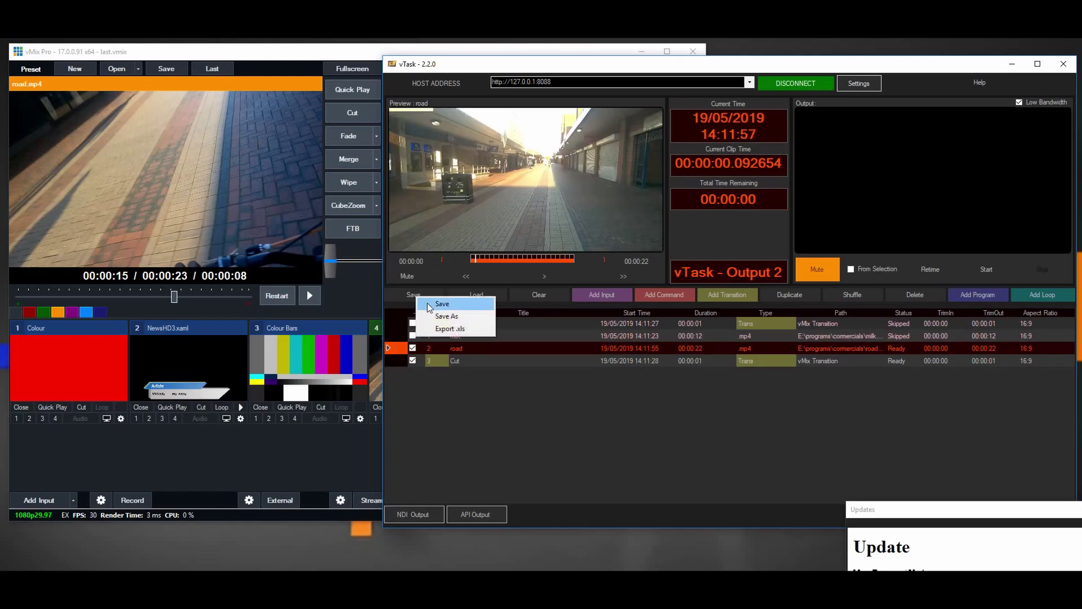
left_click(473, 321)
type("mil")
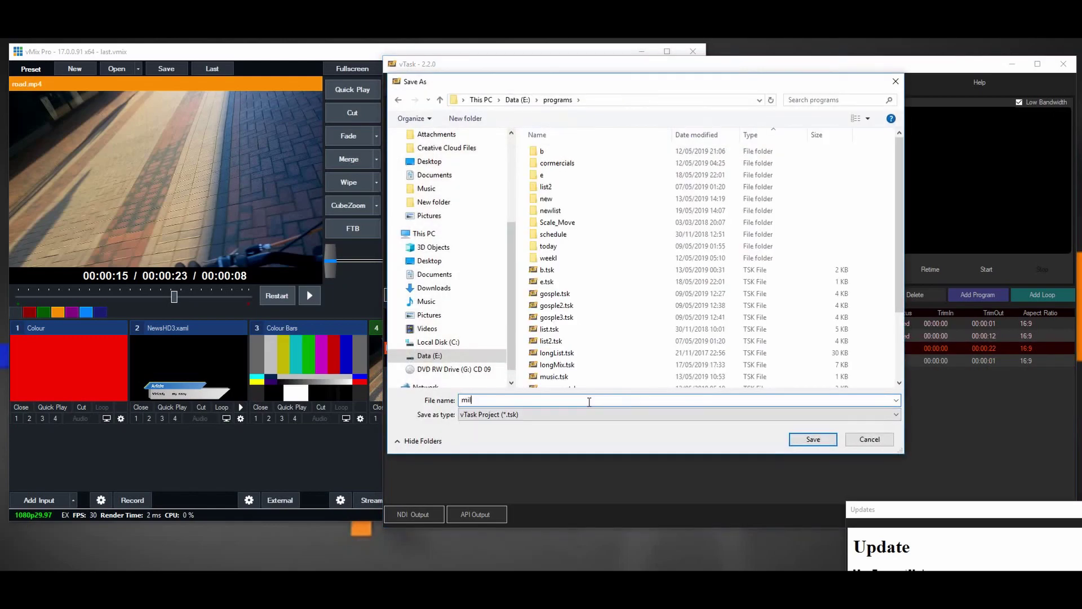
key("Return")
left_click(555, 297)
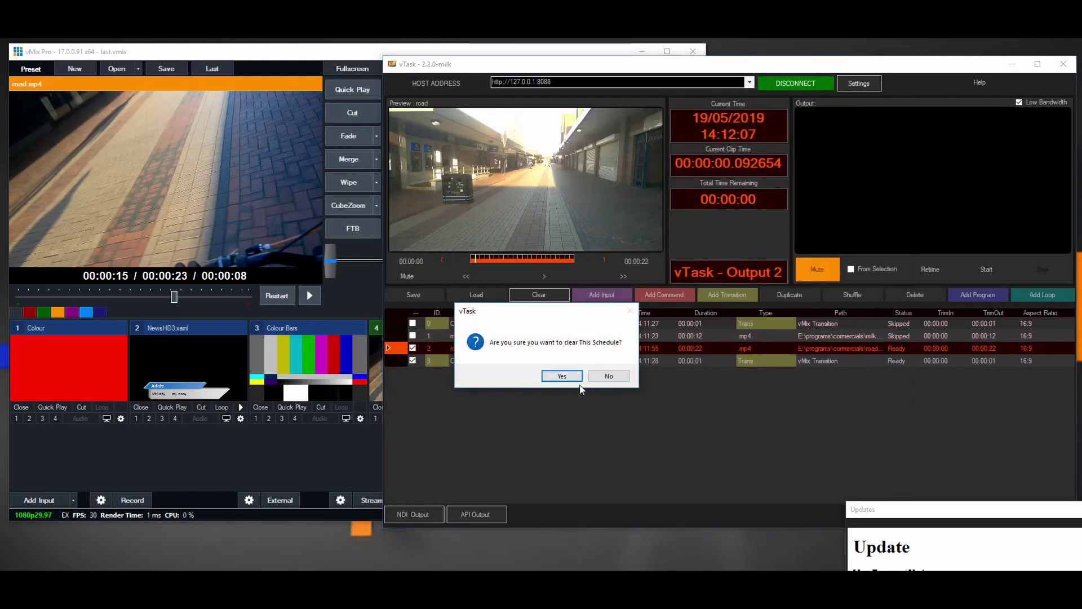
left_click(561, 375)
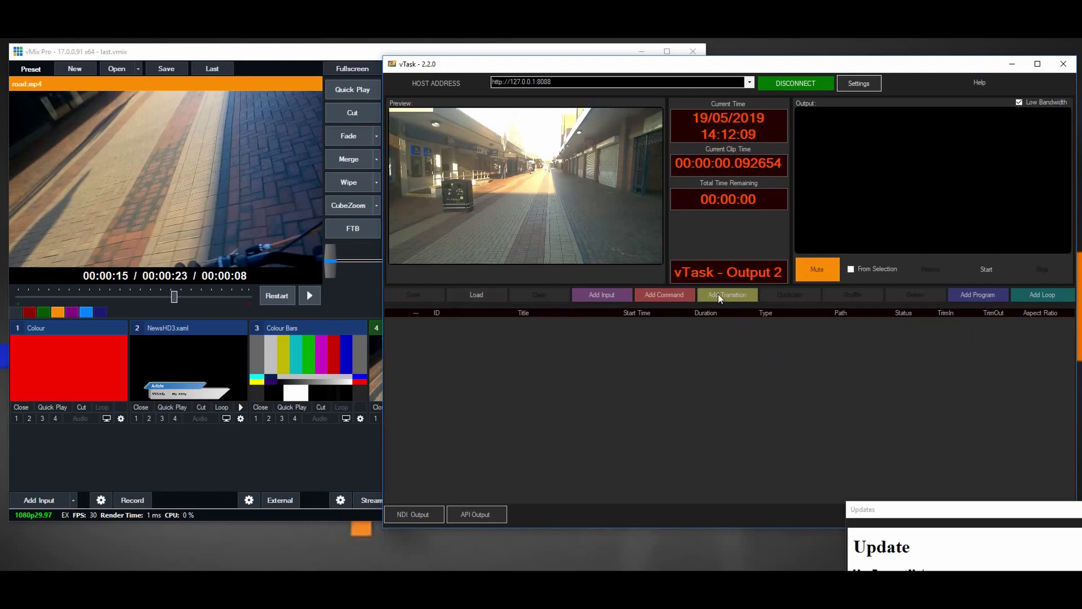
Step: Add the shop #22 clip from commercials and a Cut transition to the schedule
left_click(611, 295)
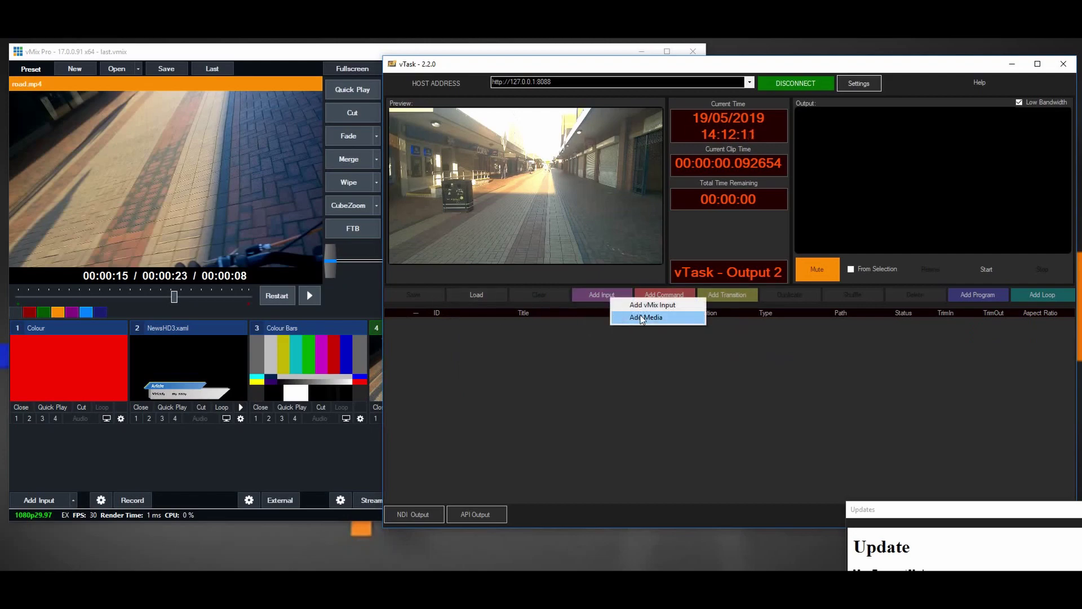
left_click(609, 304)
double_click(559, 164)
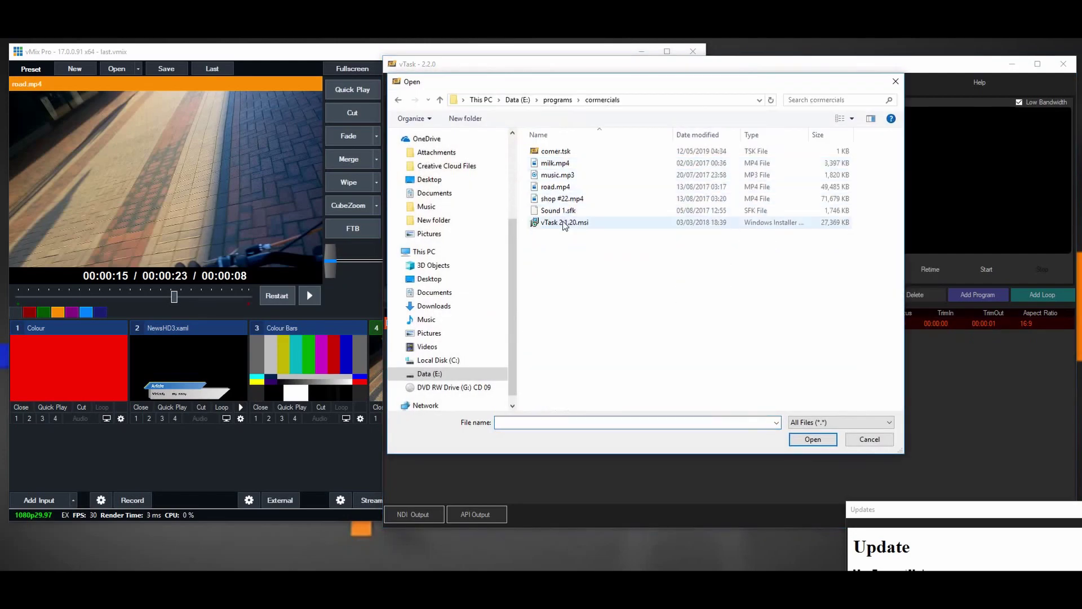
left_click(567, 200)
left_click(812, 439)
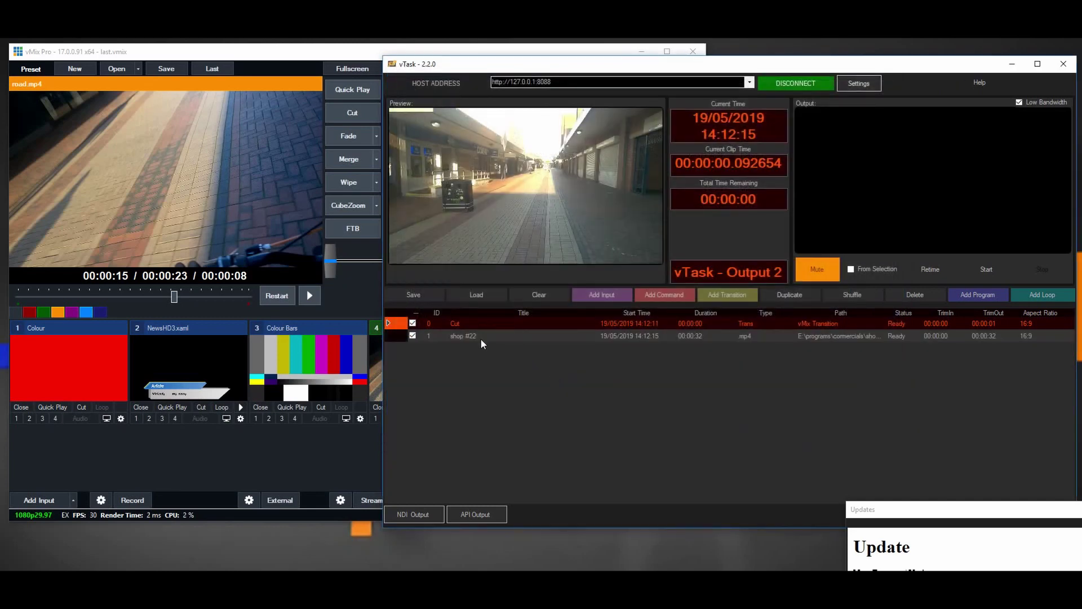
left_click(735, 293)
Step: Trim shop #22 to end at 00:00:09 and insert a vTask Loader command
left_click(465, 333)
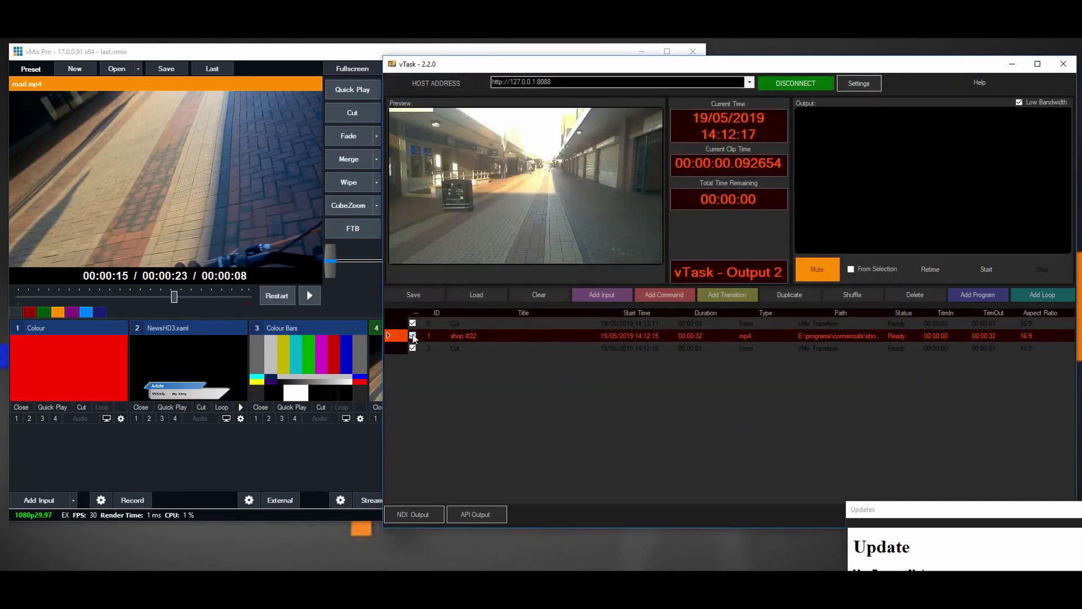
left_click_drag(572, 259, 501, 262)
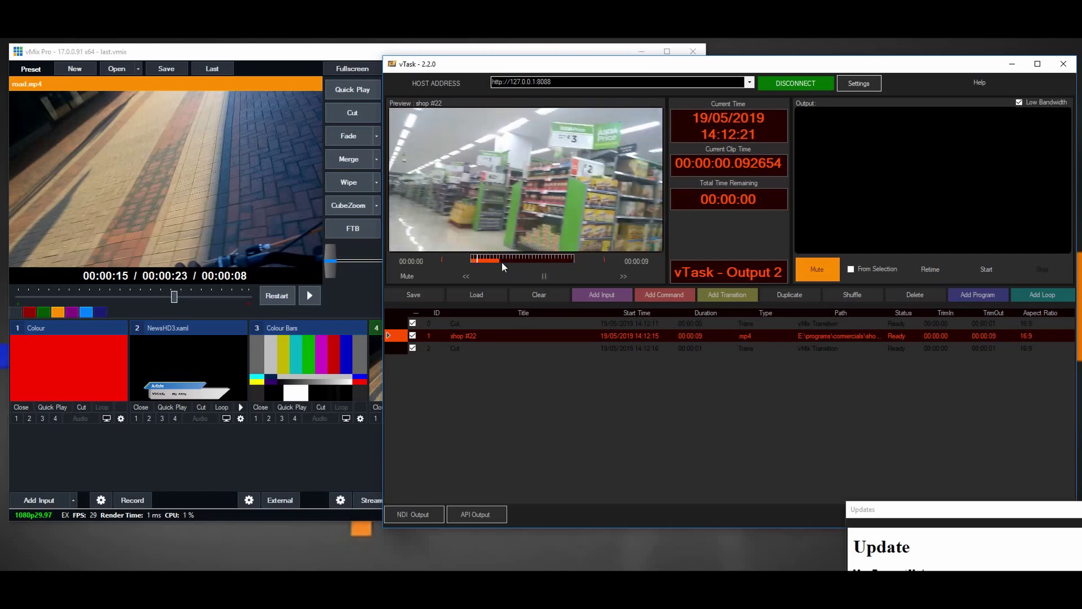
left_click(663, 294)
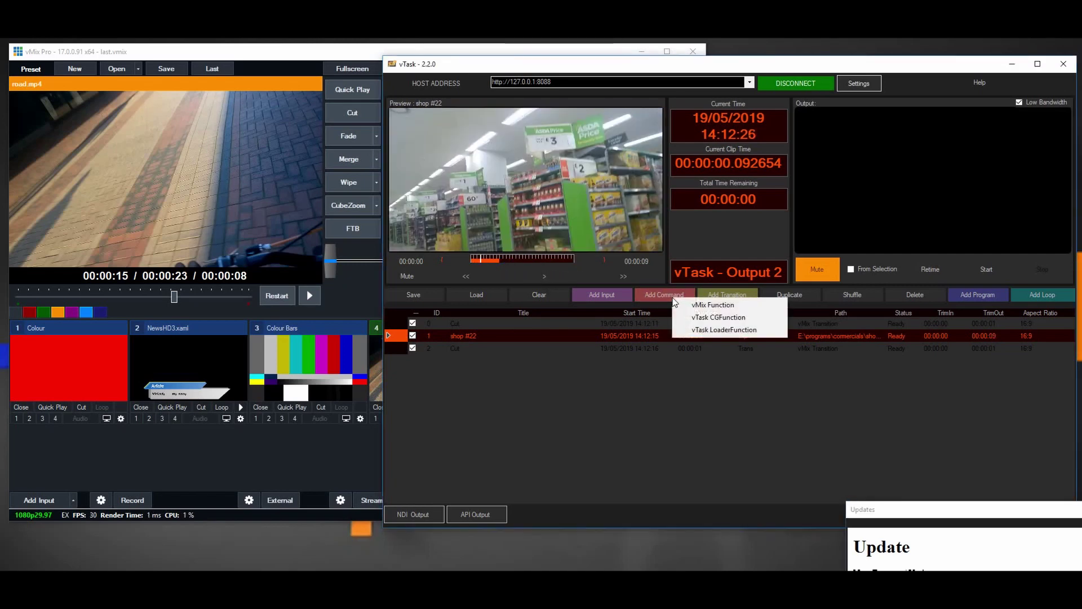
left_click(723, 330)
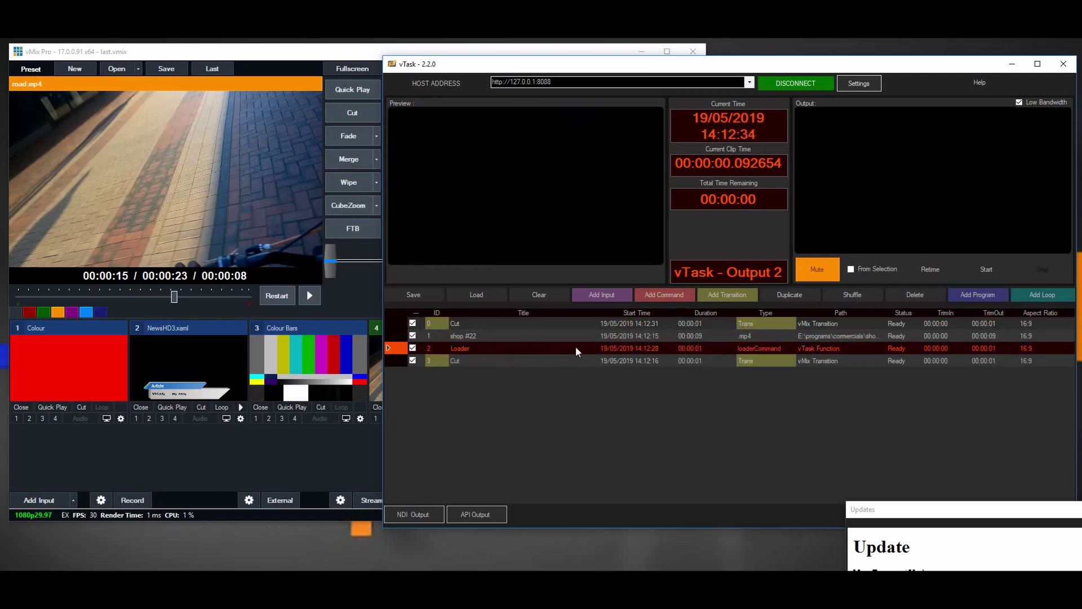
Step: Set the Loader command's project path to E:\programs\milk.tsk
double_click(764, 351)
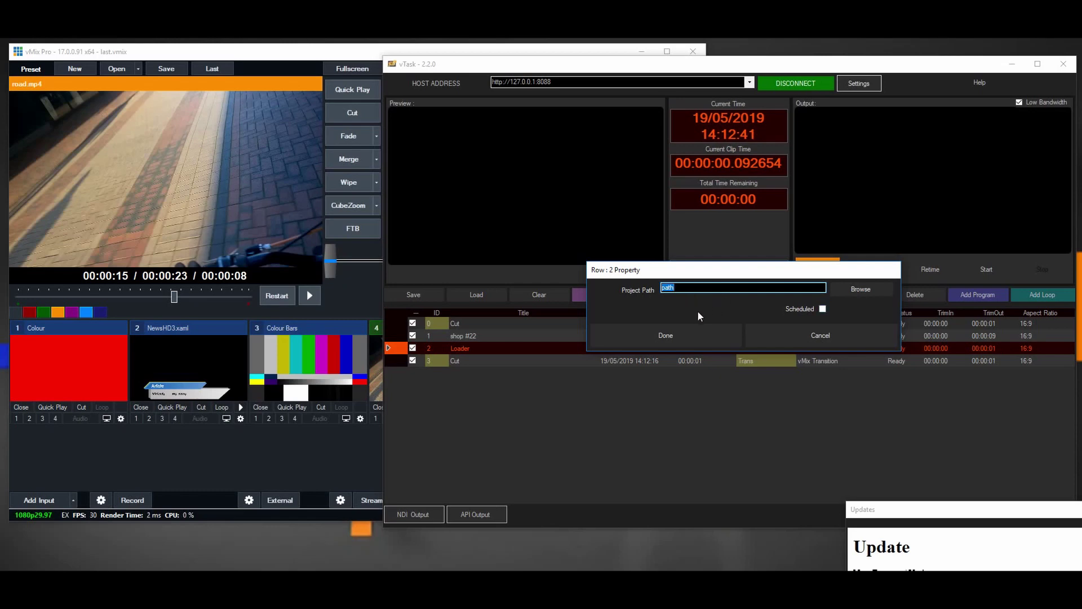
left_click(867, 292)
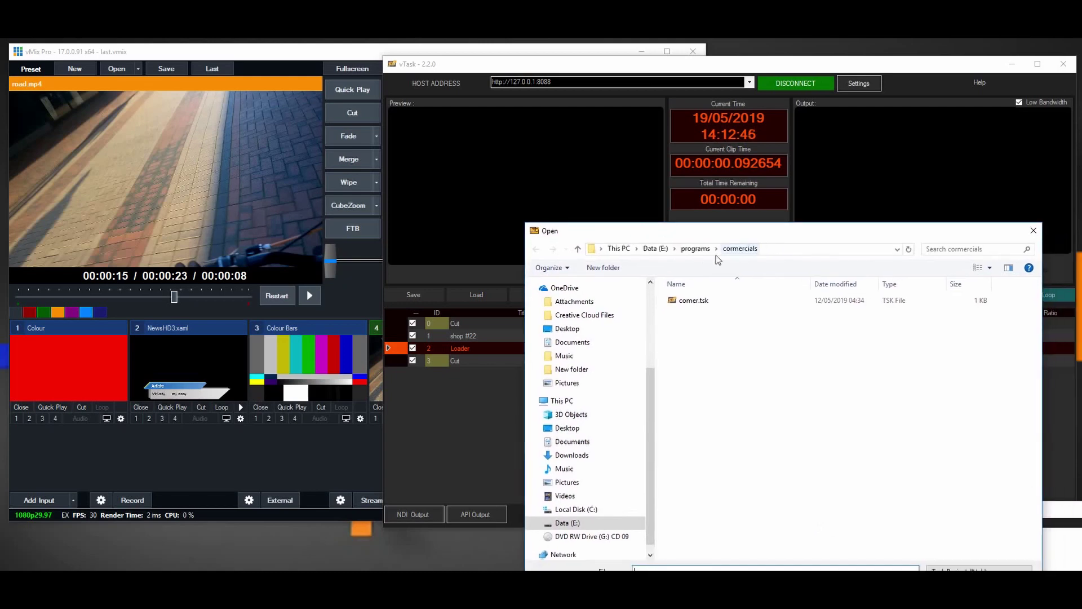
left_click(699, 250)
scroll(789, 483, "down", 5)
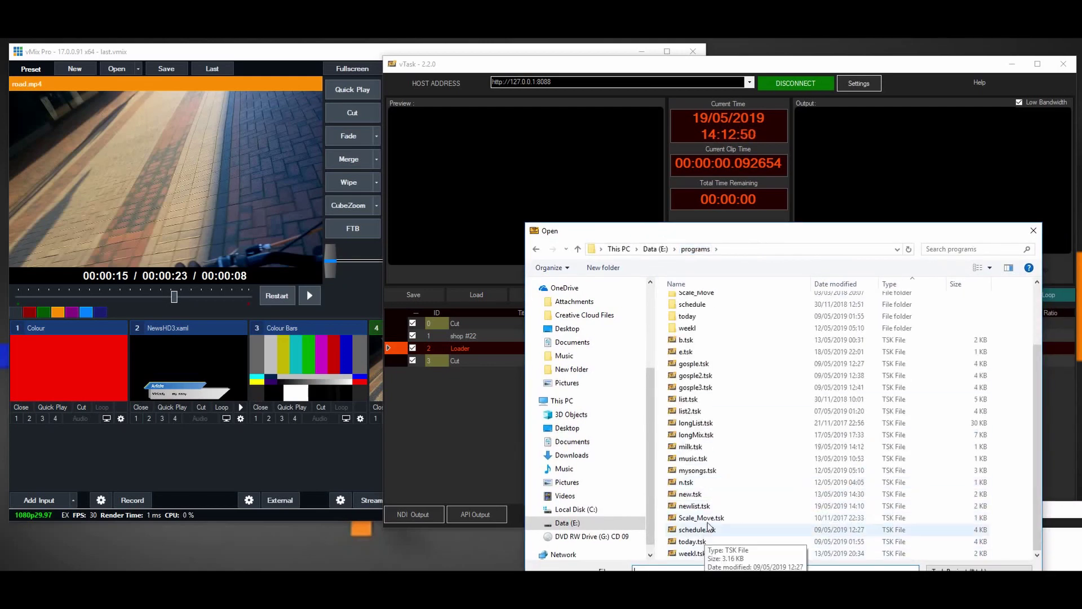
left_click(707, 447)
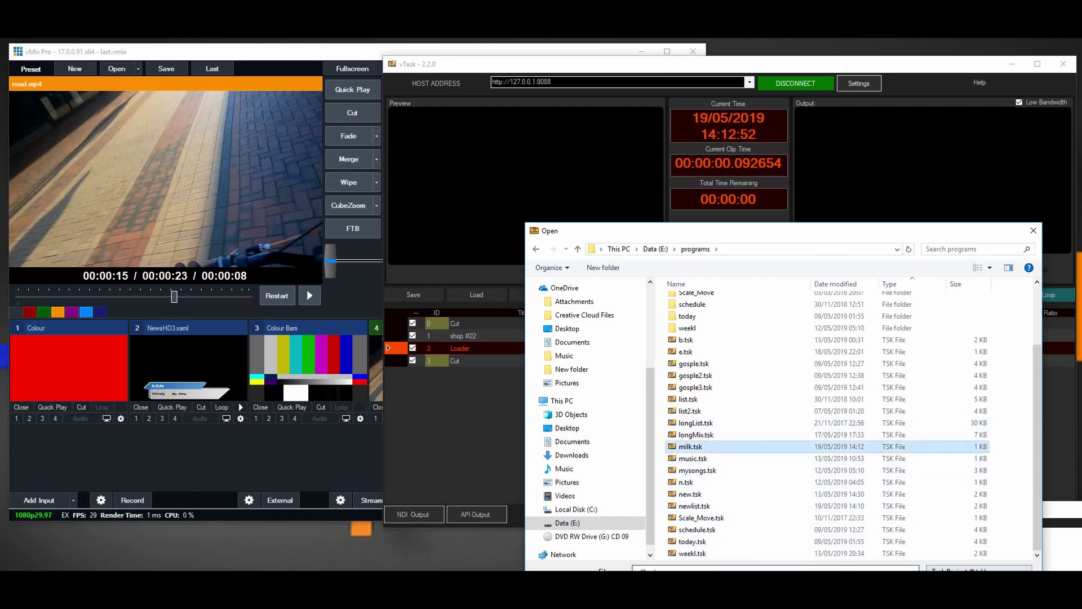
key("Return")
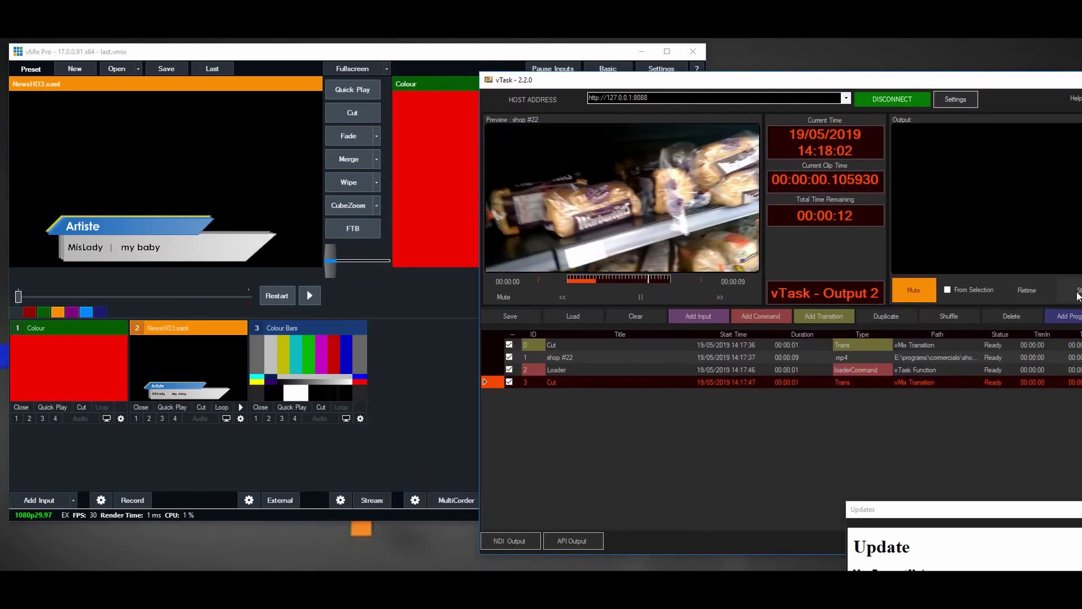
Step: Start the schedule so shop #22 plays before the Loader brings in milk.tsk
left_click(1070, 289)
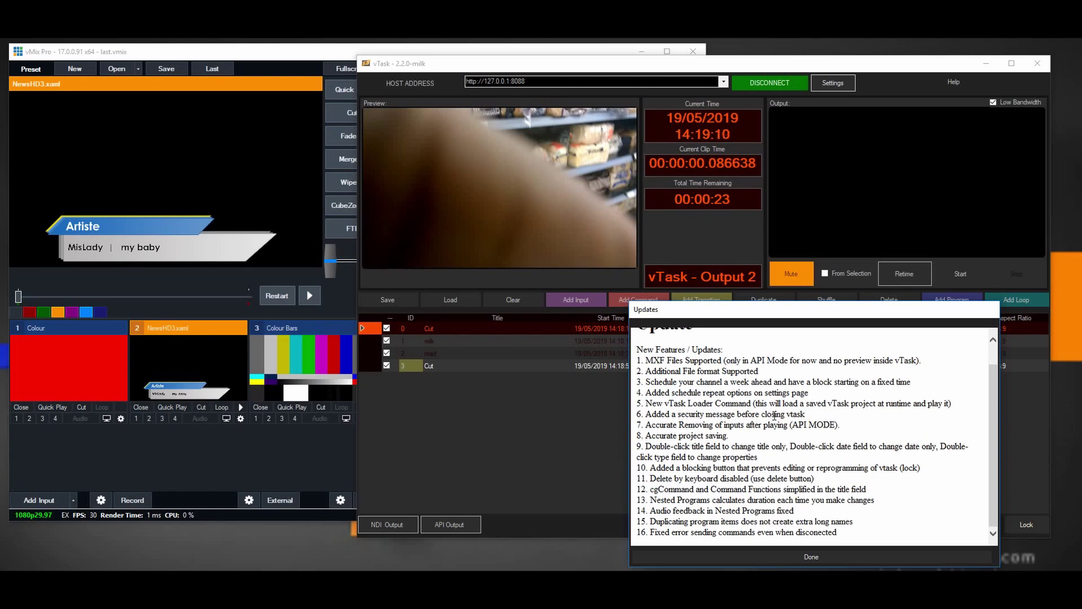
left_click_drag(894, 309, 1057, 489)
left_click(854, 379)
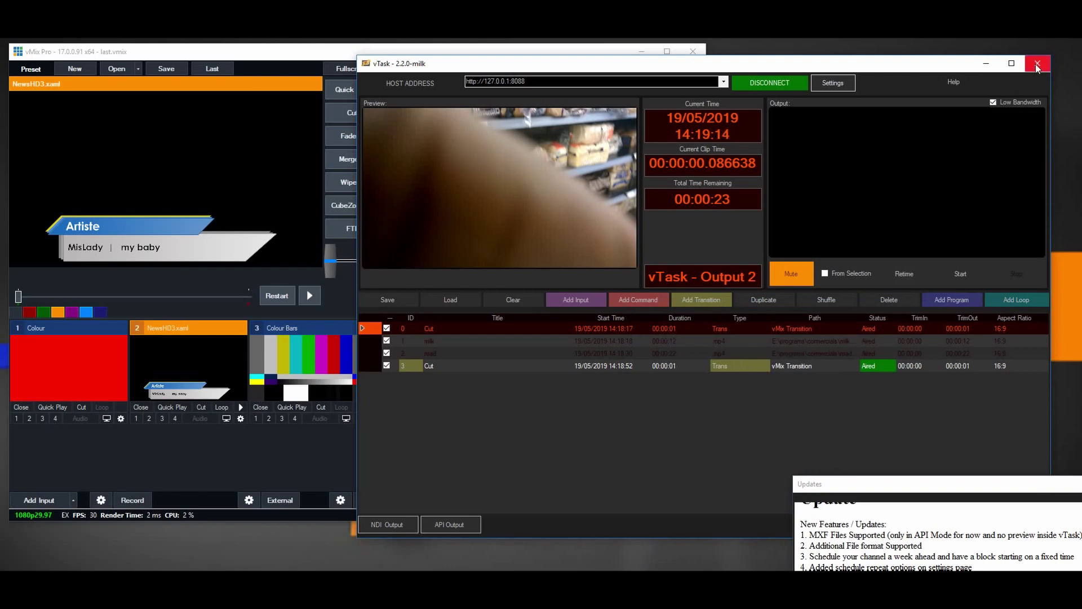
left_click(1037, 64)
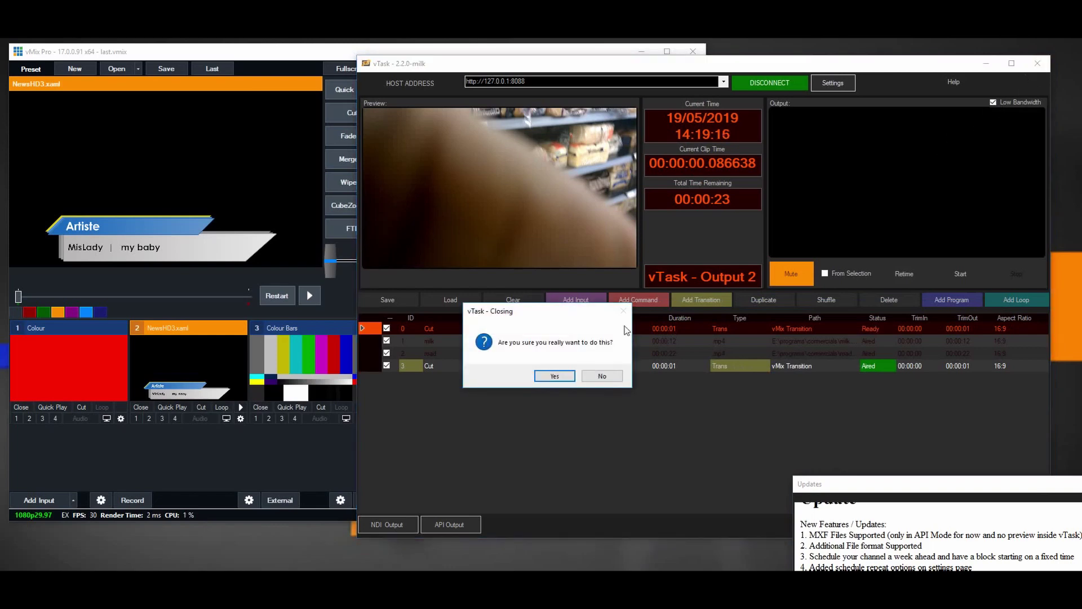
left_click_drag(543, 311, 621, 315)
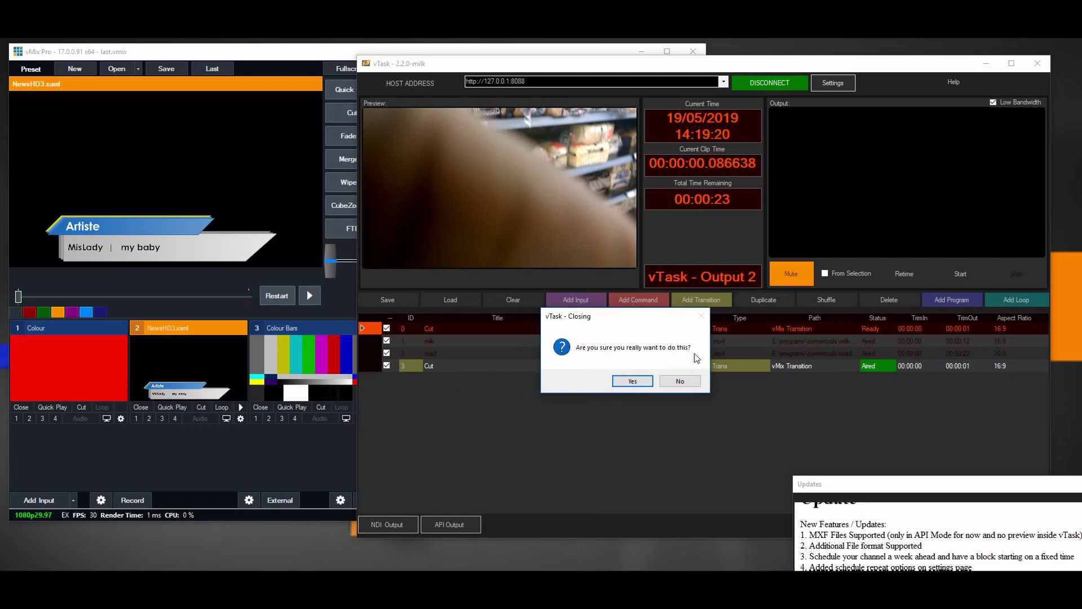
left_click(680, 380)
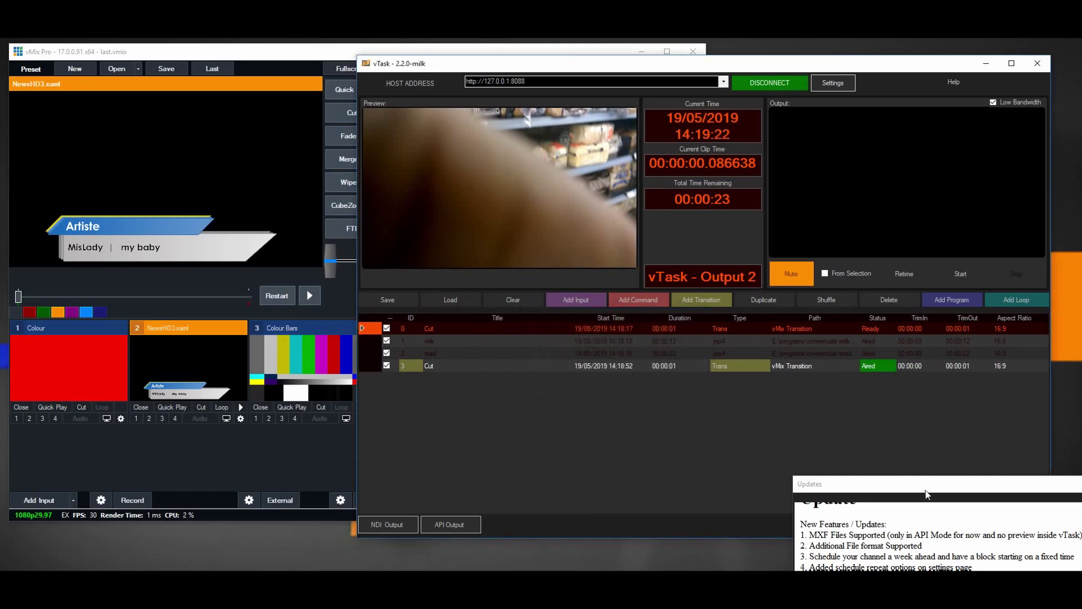
left_click_drag(948, 488, 820, 352)
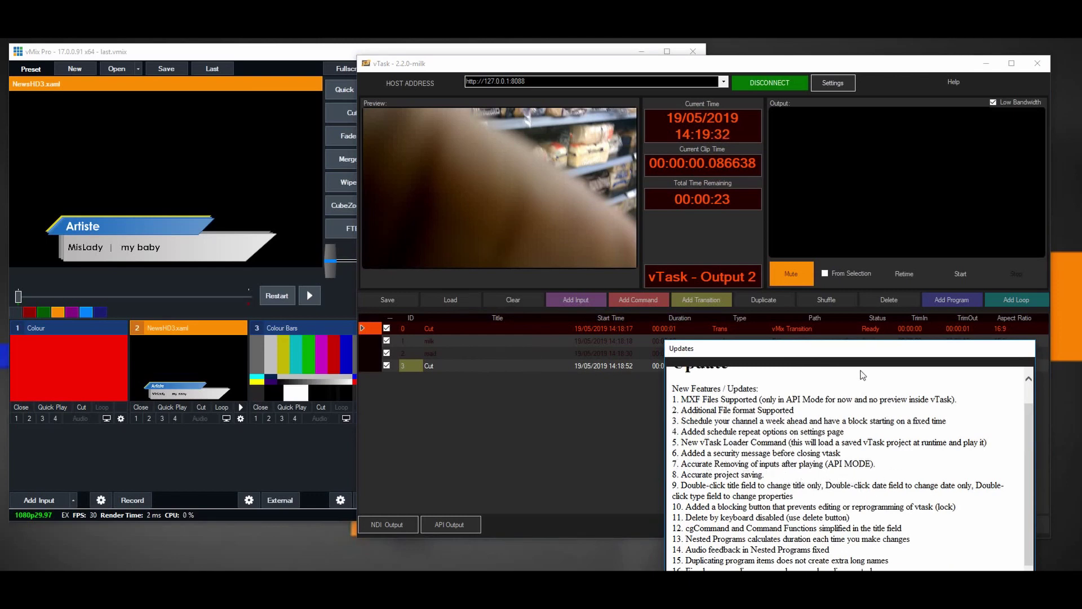
Step: Rearrange the windows and start the milk schedule, running until road is playing
left_click_drag(854, 352, 887, 358)
left_click_drag(911, 470, 889, 470)
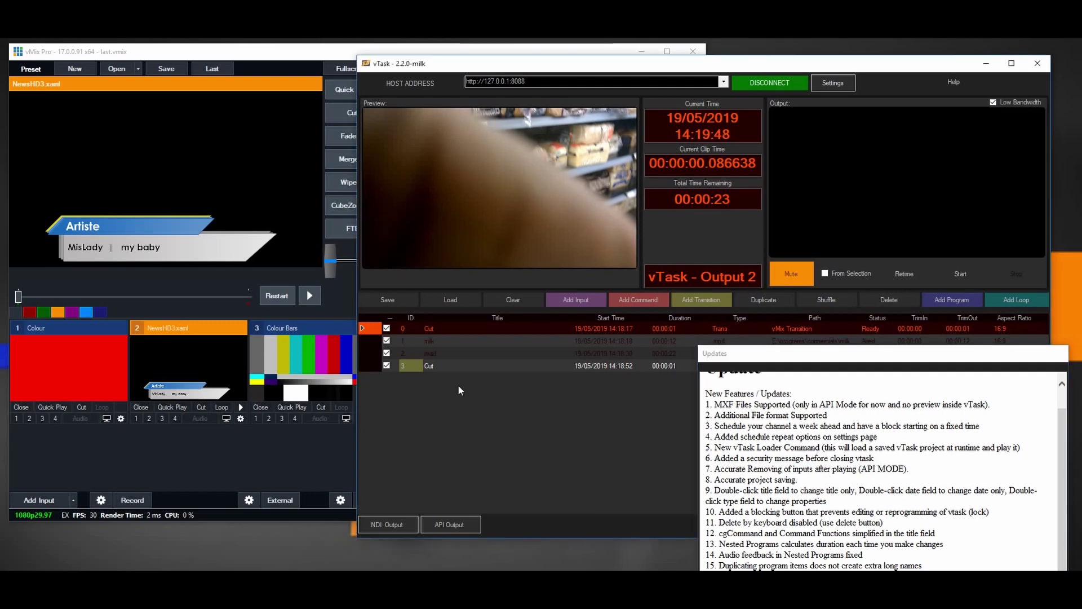
left_click_drag(547, 71, 618, 73)
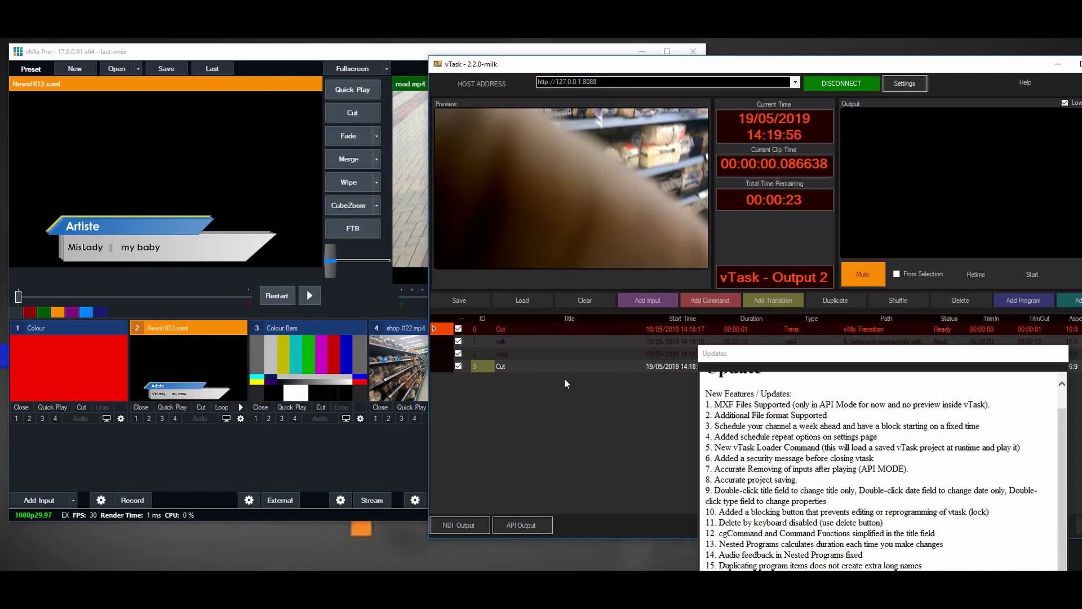
left_click_drag(609, 68, 640, 65)
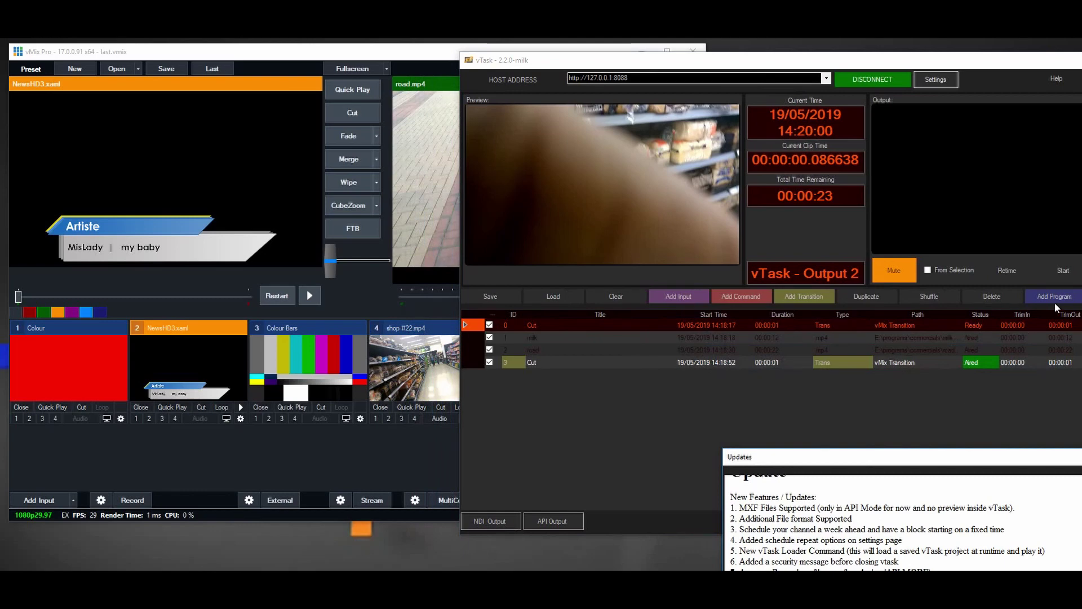
left_click(1063, 271)
left_click_drag(759, 65, 902, 64)
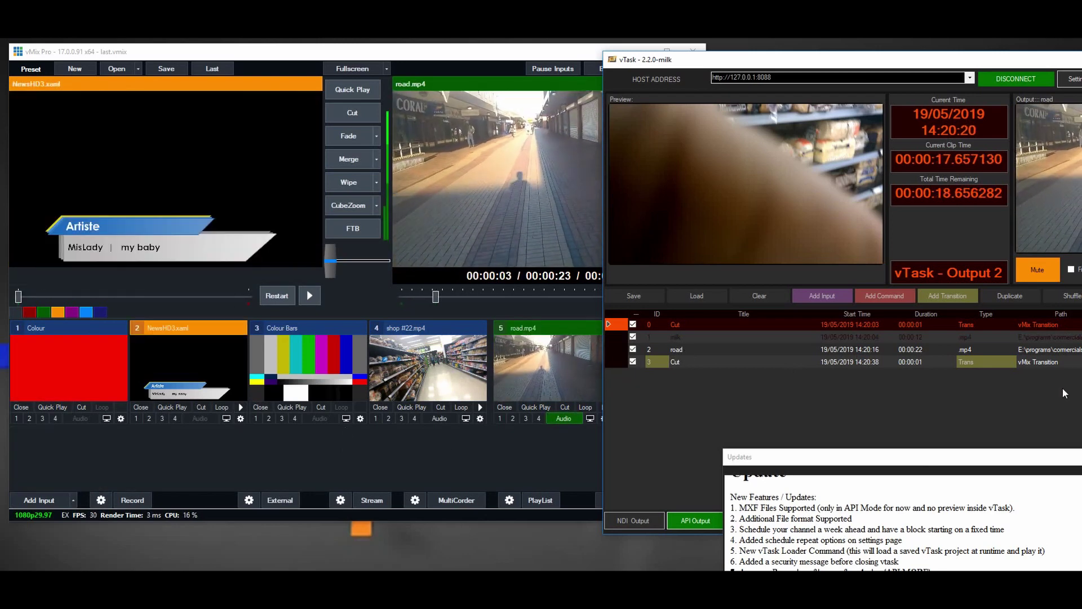
Step: Reposition the windows and look through the Save and Load options without choosing
left_click_drag(968, 65, 684, 74)
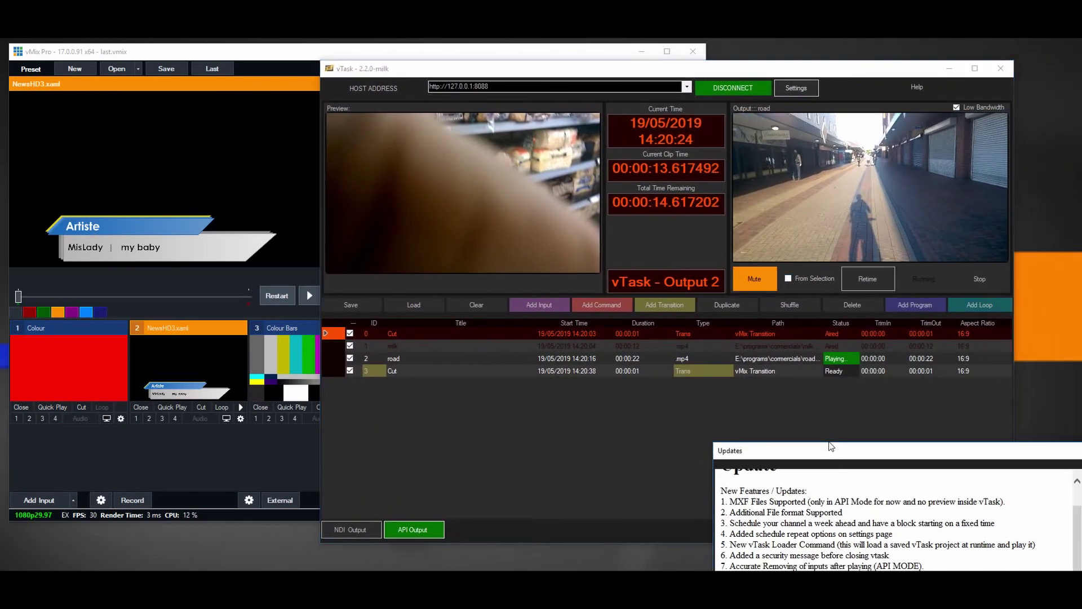
left_click_drag(831, 456, 827, 382)
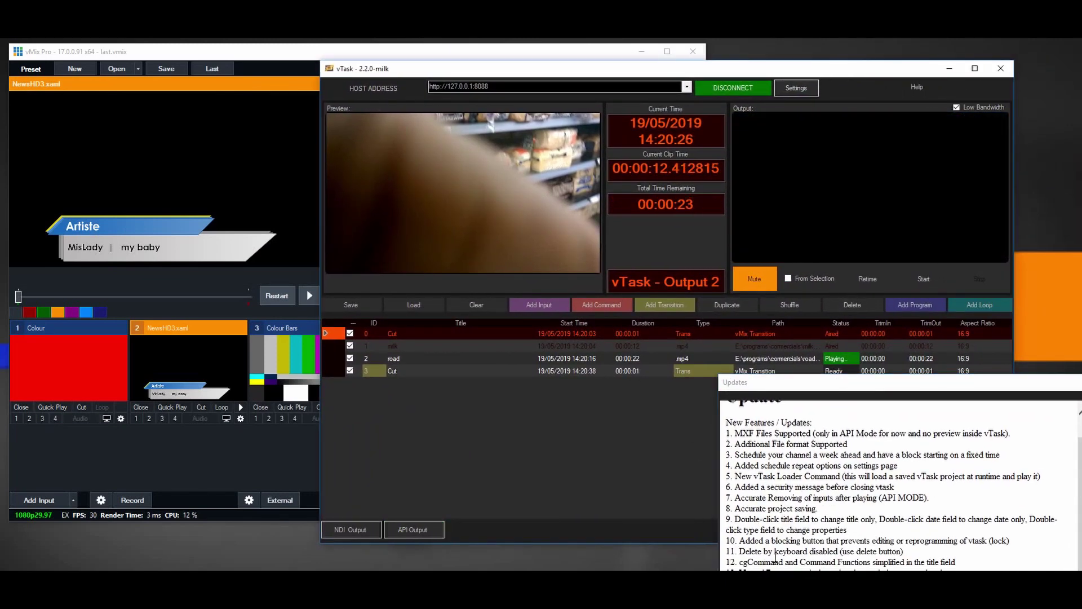
left_click(770, 510)
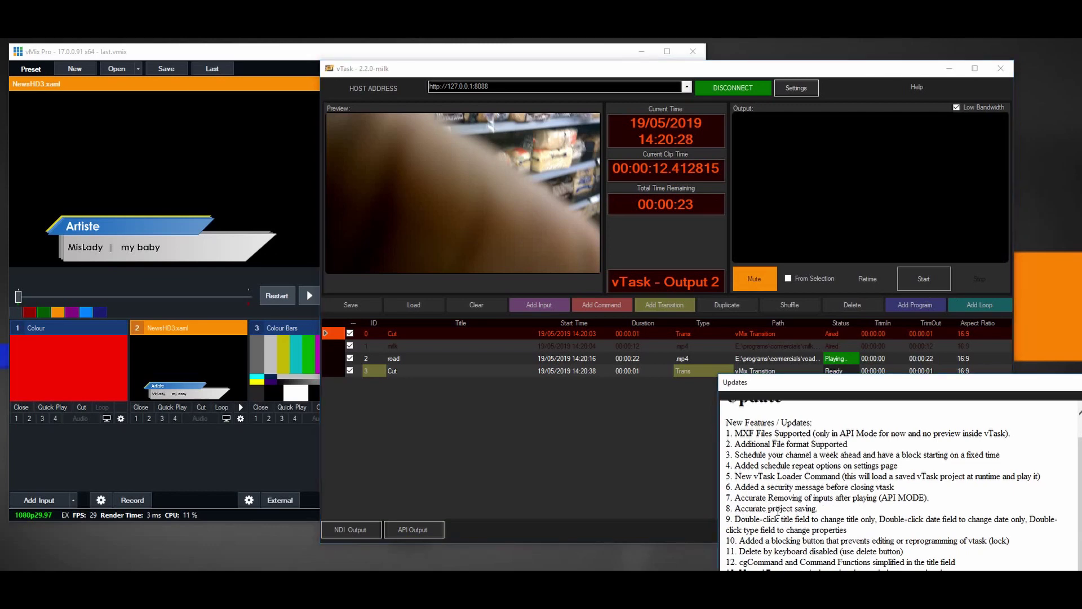
left_click(351, 304)
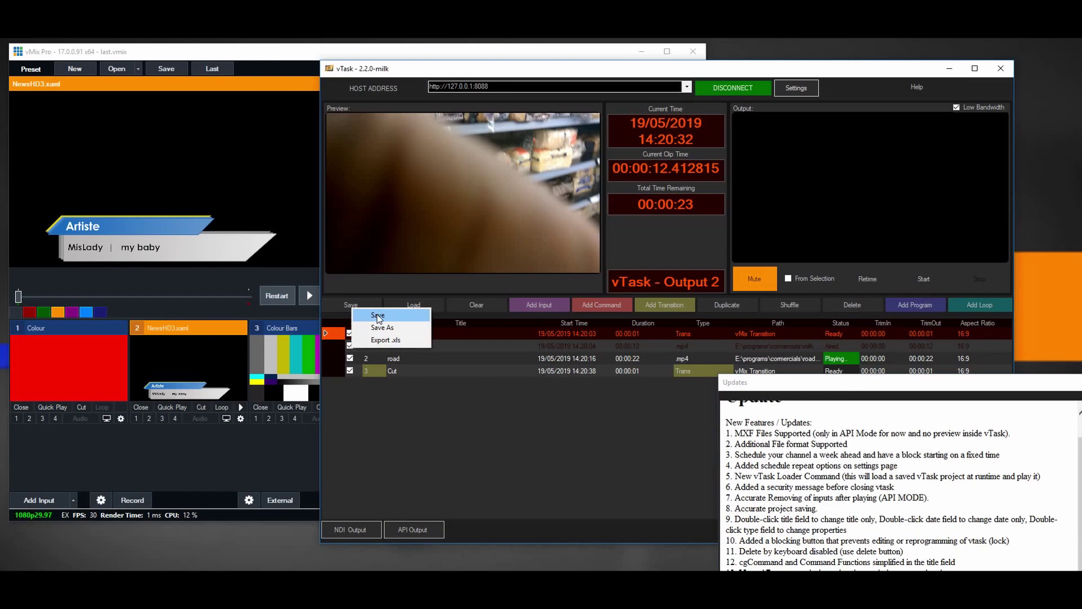
left_click(414, 101)
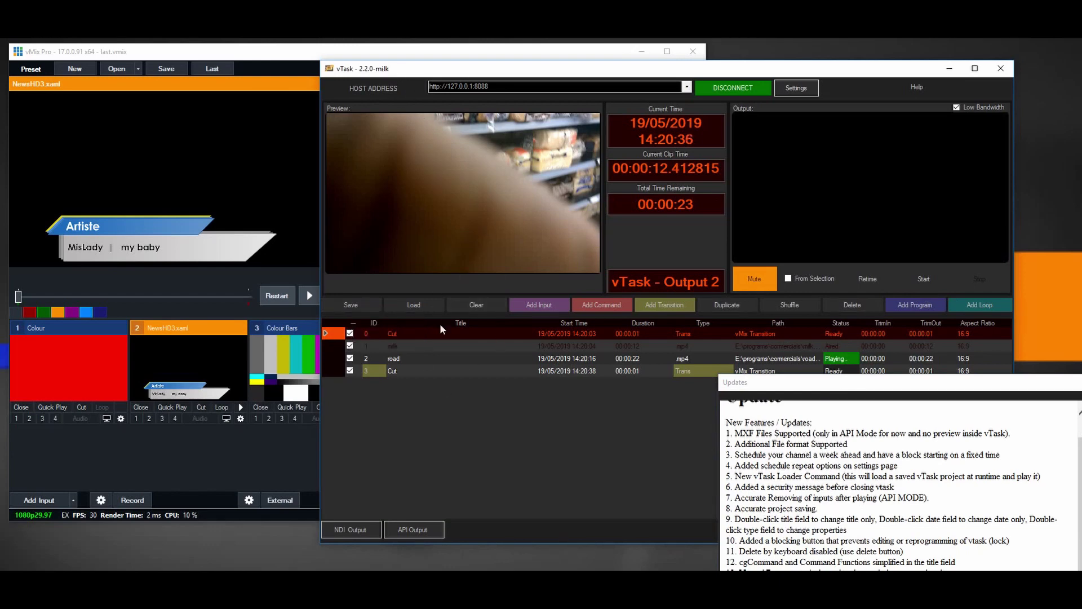
left_click(419, 306)
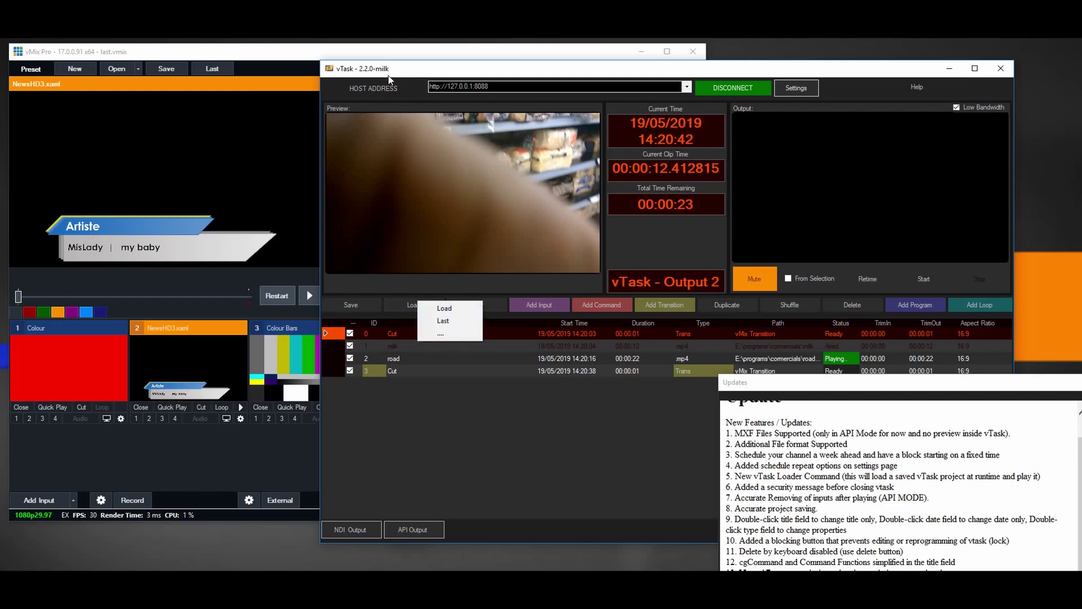
left_click(405, 366)
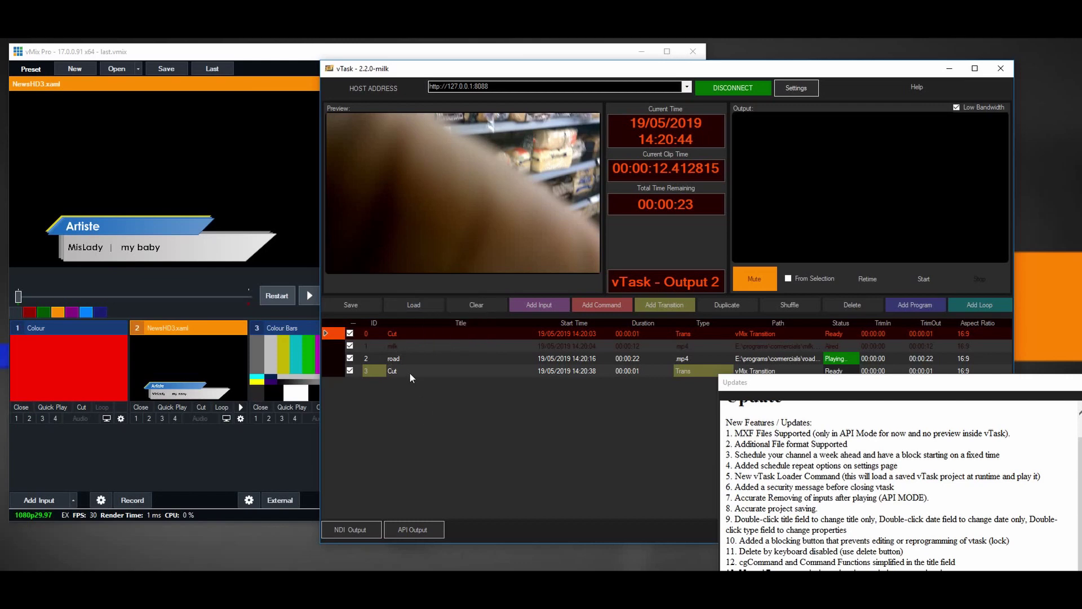
Step: Save the current project, then cancel out of the Save As file dialog
left_click(363, 306)
left_click(363, 311)
left_click(361, 306)
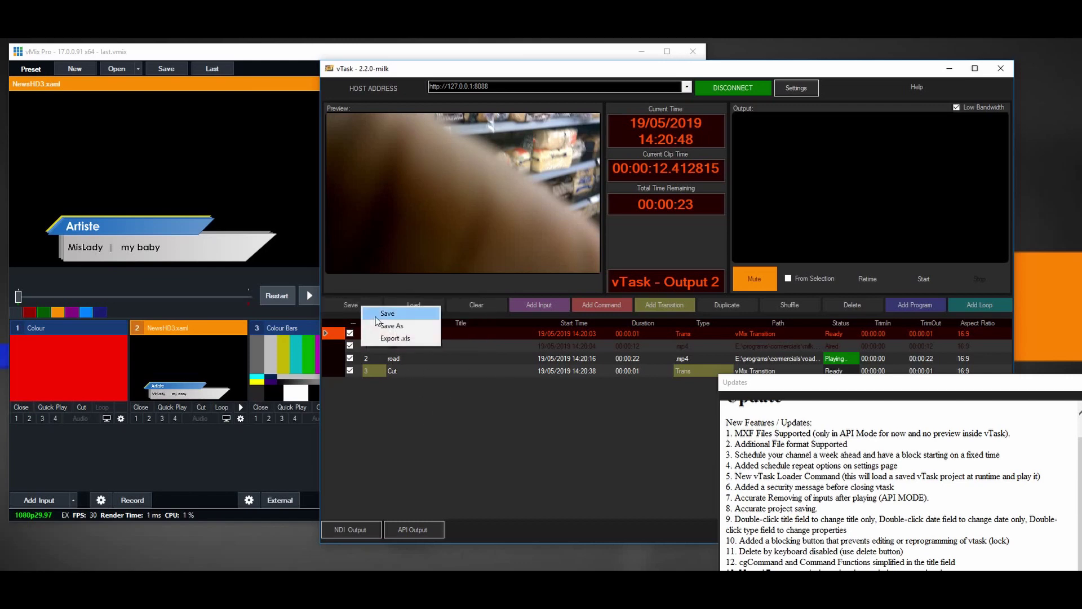
left_click(408, 330)
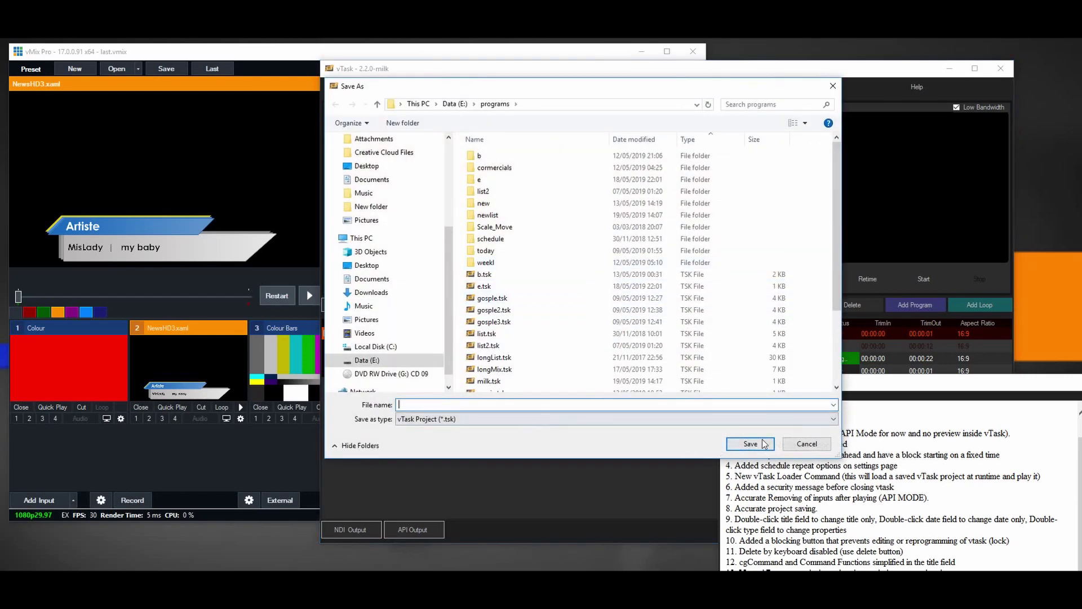
left_click(824, 447)
left_click(738, 519)
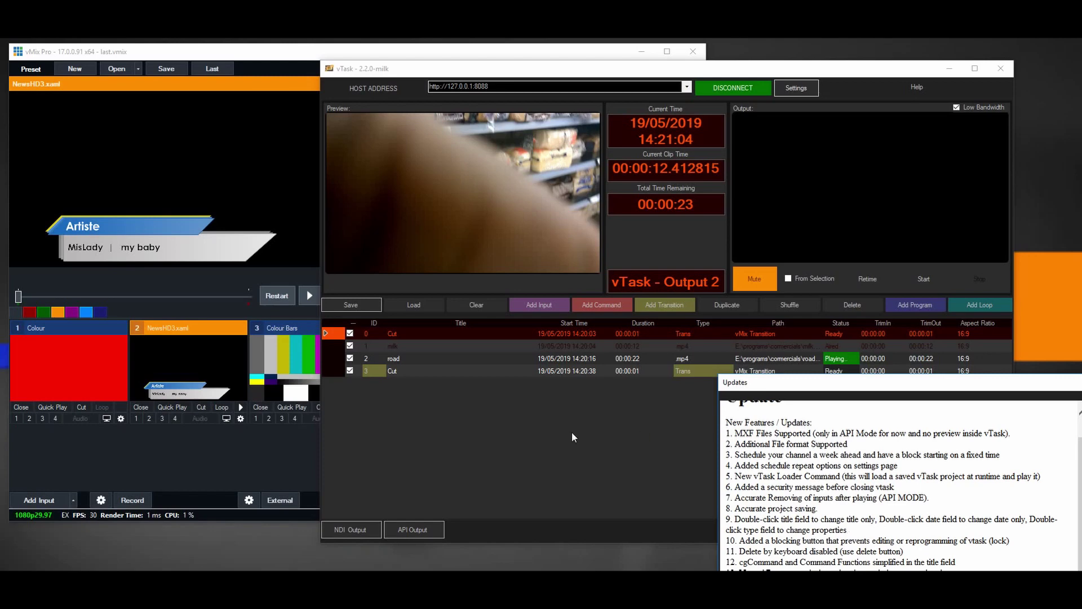
Step: Change the milk row's title to milk2 in its Row Property dialog
left_click_drag(773, 386, 812, 463)
left_click(514, 454)
left_click(445, 346)
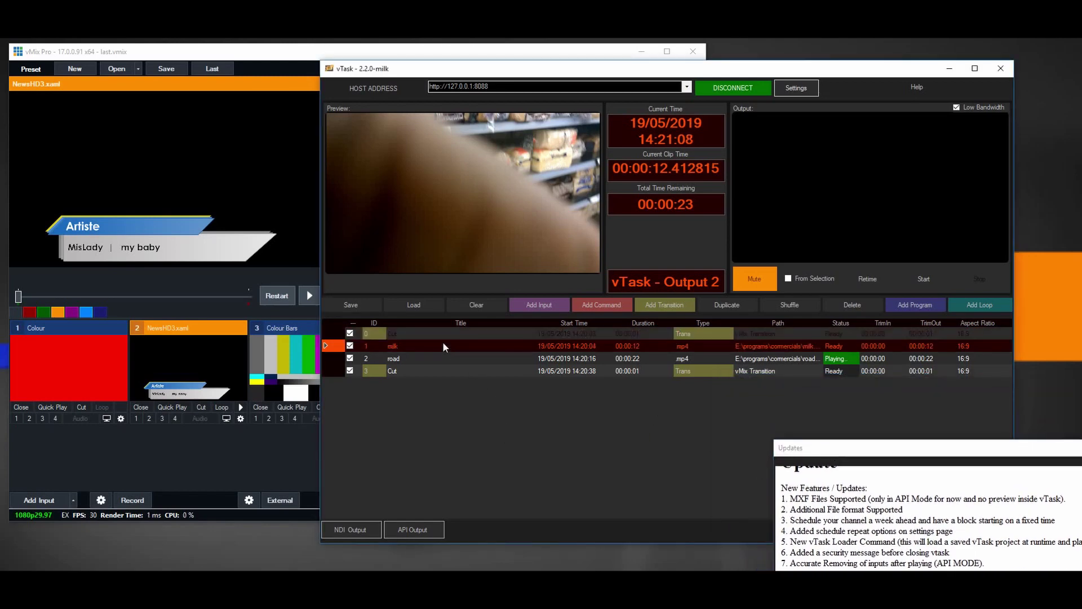
double_click(445, 346)
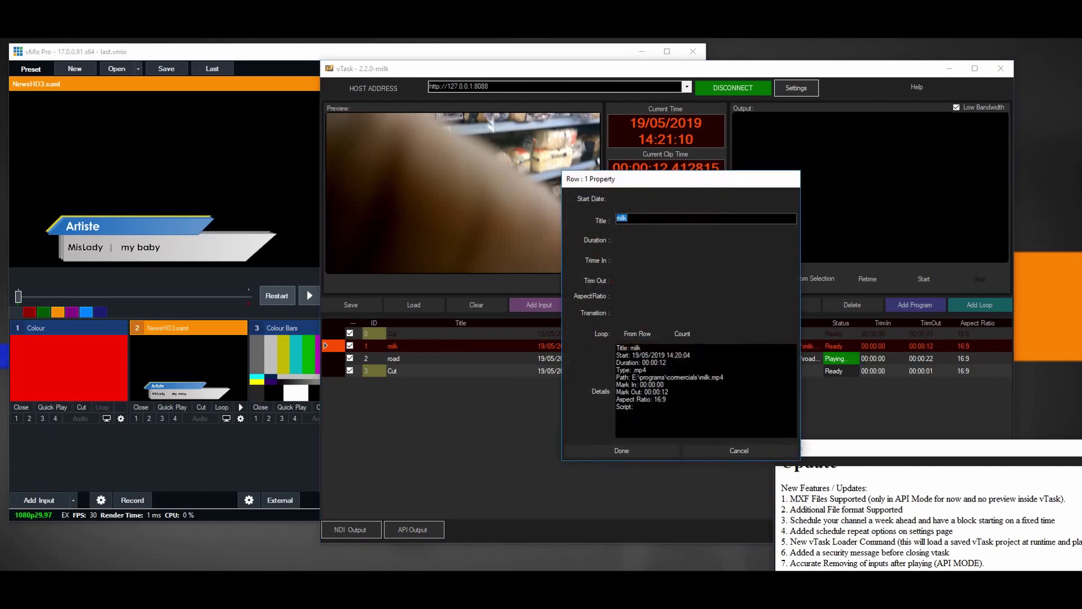
left_click(738, 451)
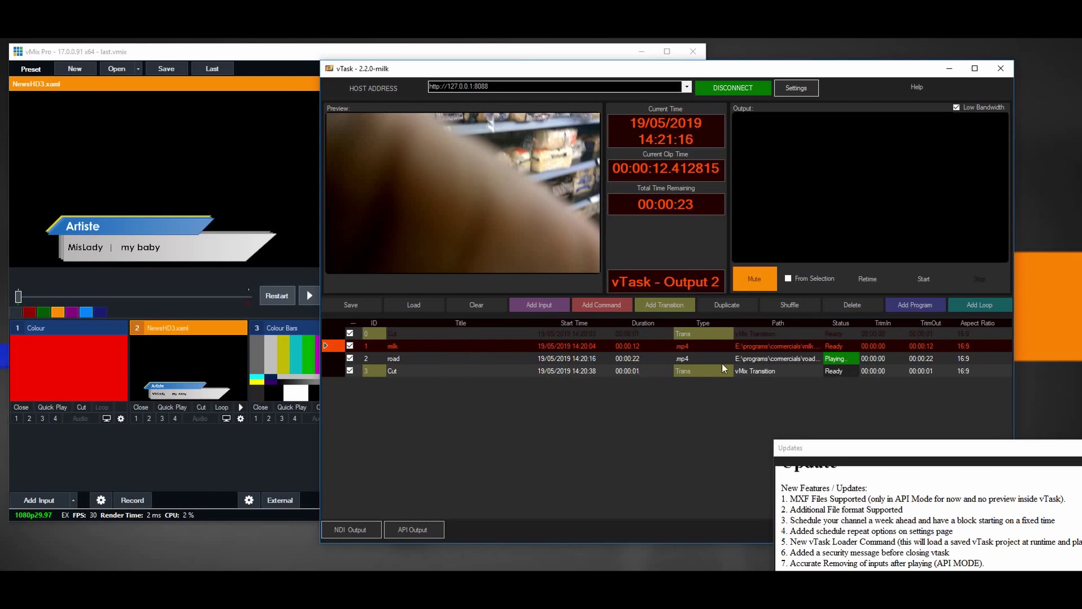
double_click(420, 349)
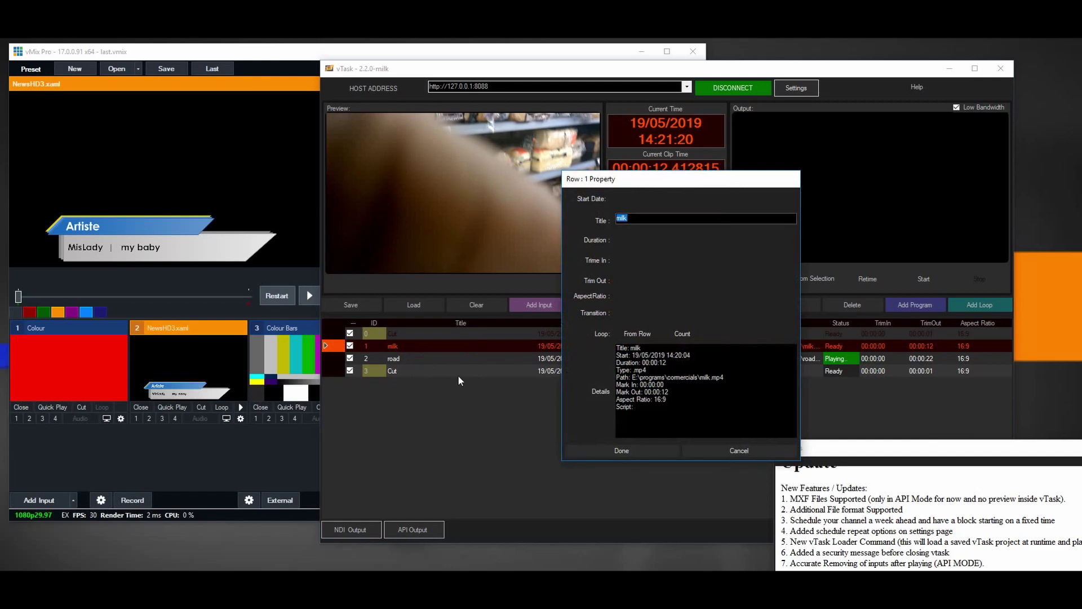
key("ctrl+a")
key("End")
left_click(628, 454)
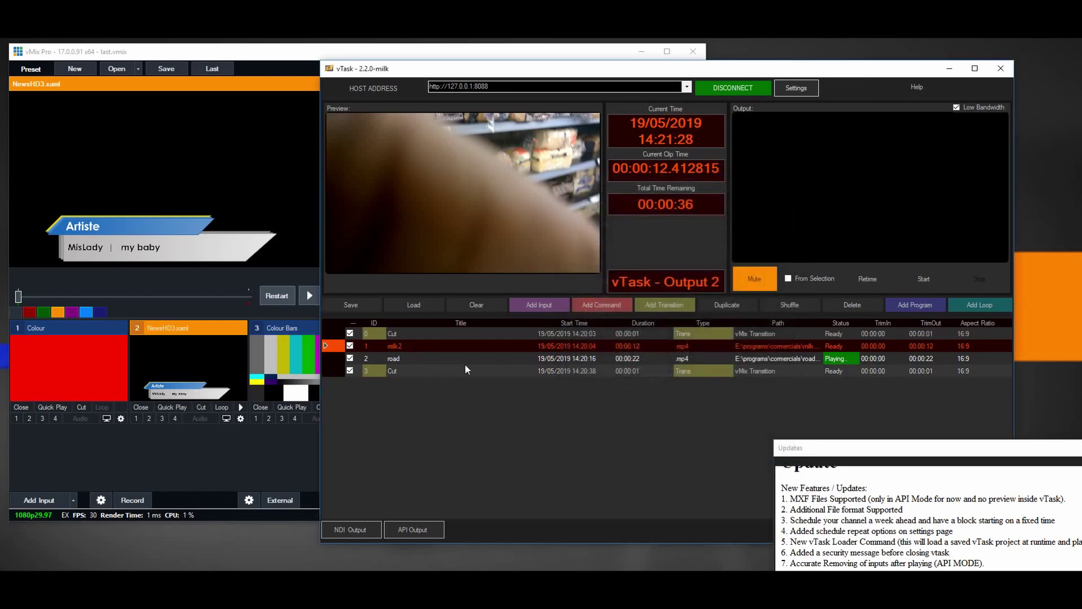
double_click(574, 347)
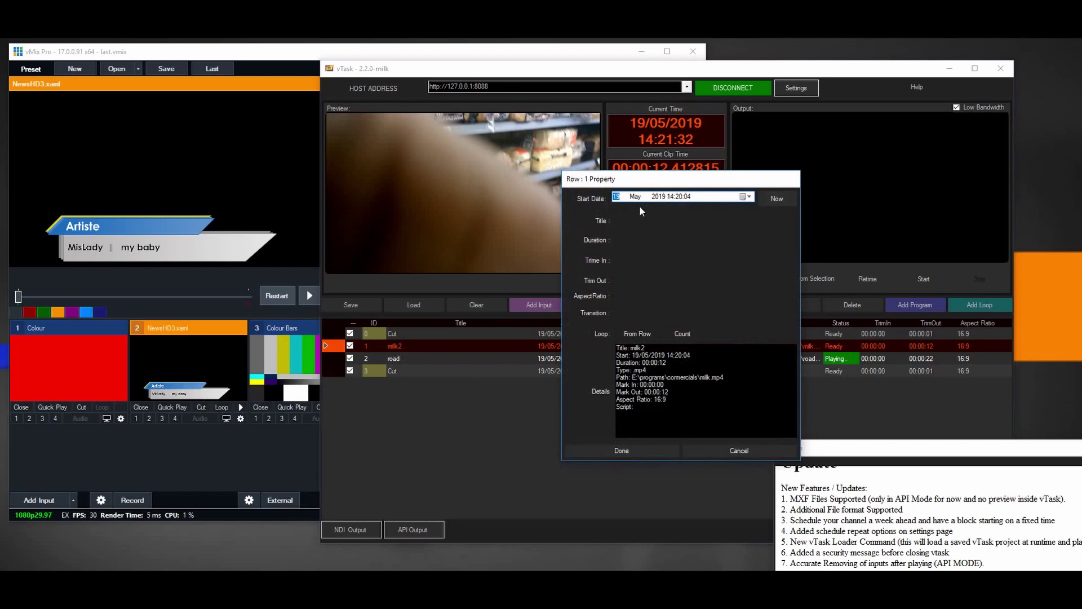
left_click(622, 450)
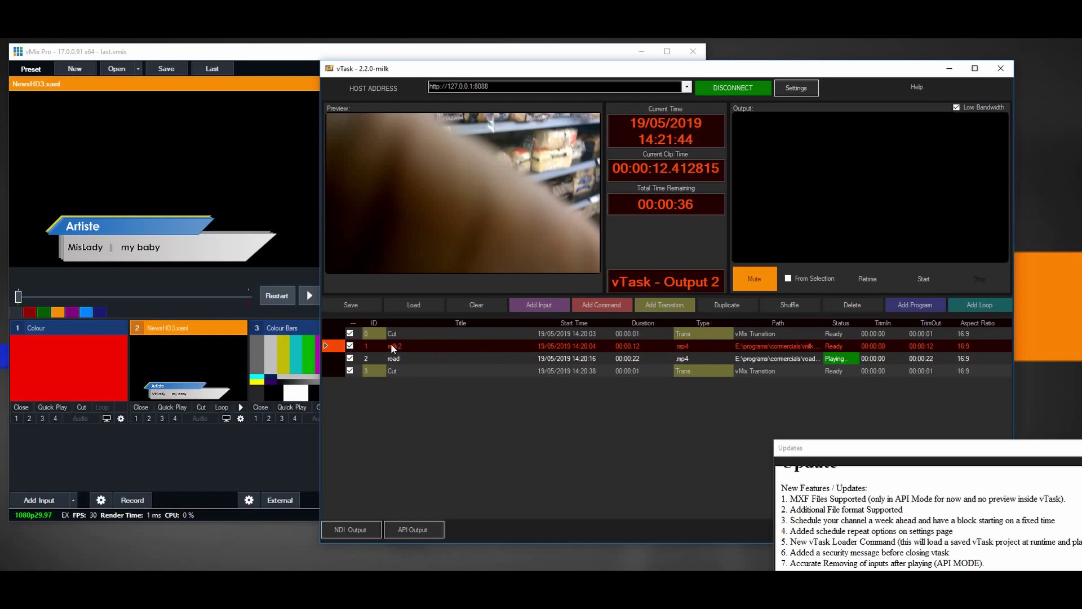
Step: Check the milk2 row's properties, then append 's' to the Cut row's title
double_click(693, 350)
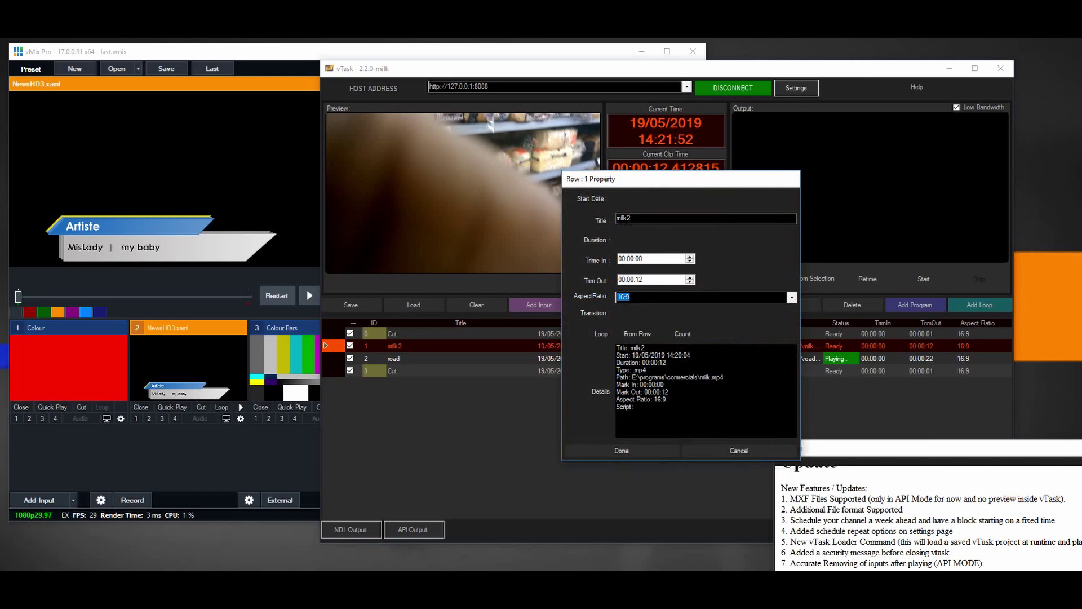
key("Escape")
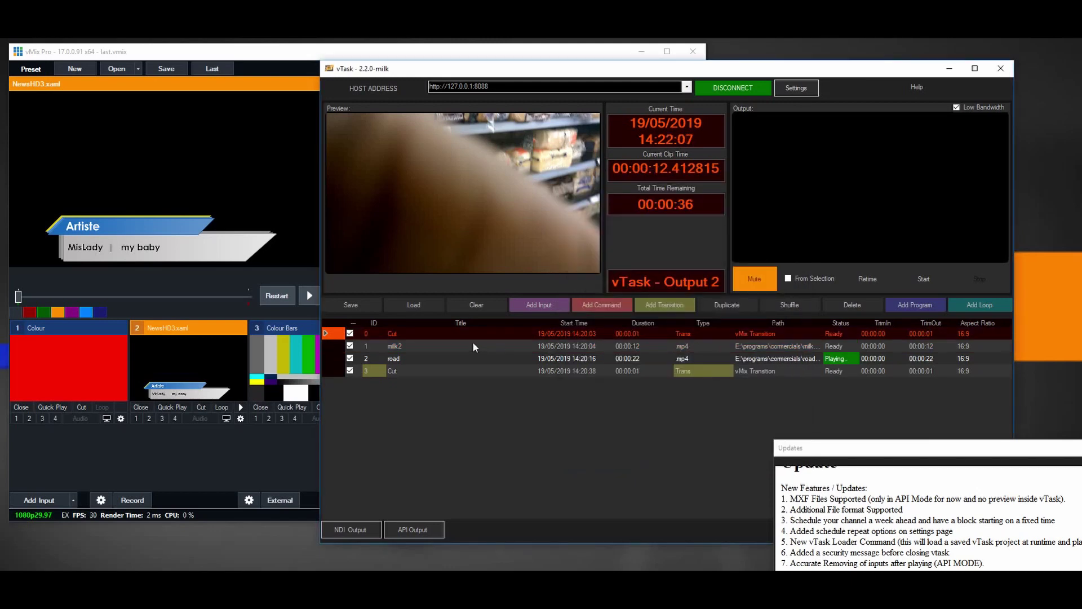
double_click(424, 335)
key("End")
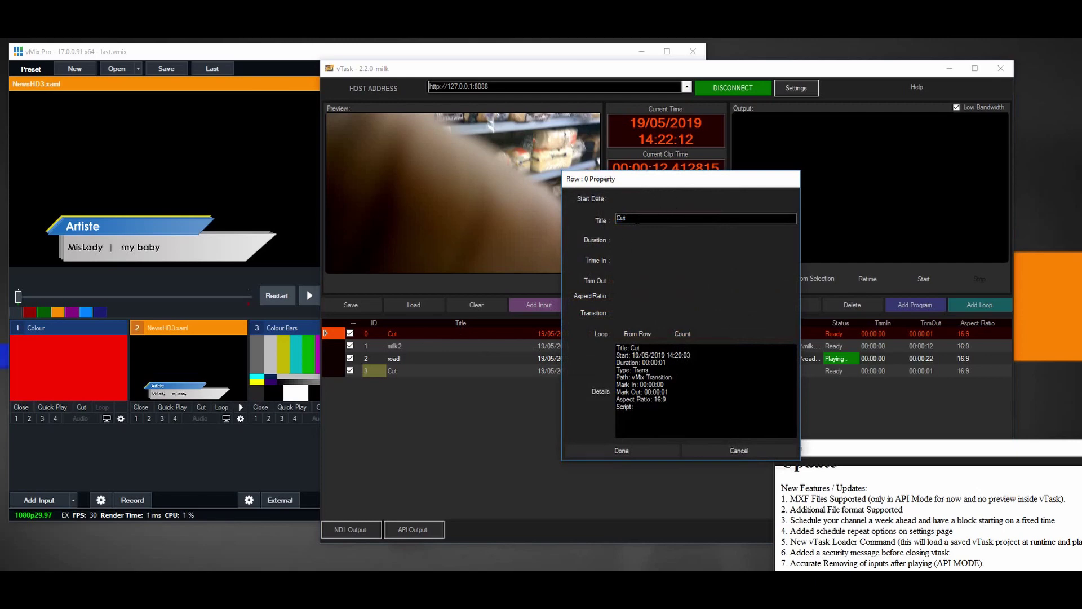
type("s")
left_click(641, 453)
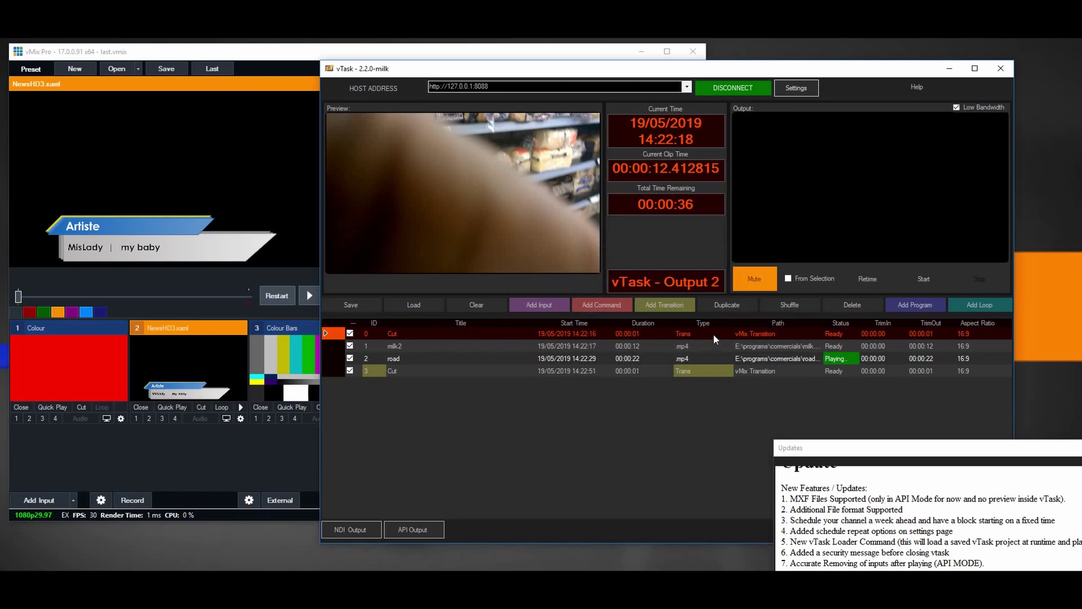
Step: Set the opening row's transition to CrossZoom and confirm with Done
double_click(694, 335)
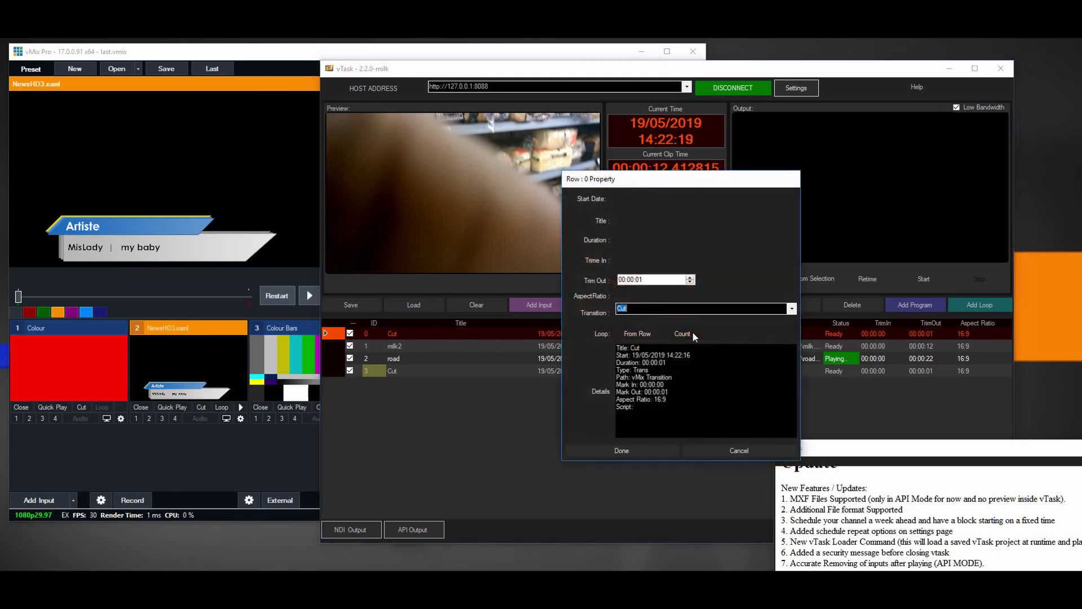
left_click(791, 309)
left_click(684, 368)
left_click(652, 453)
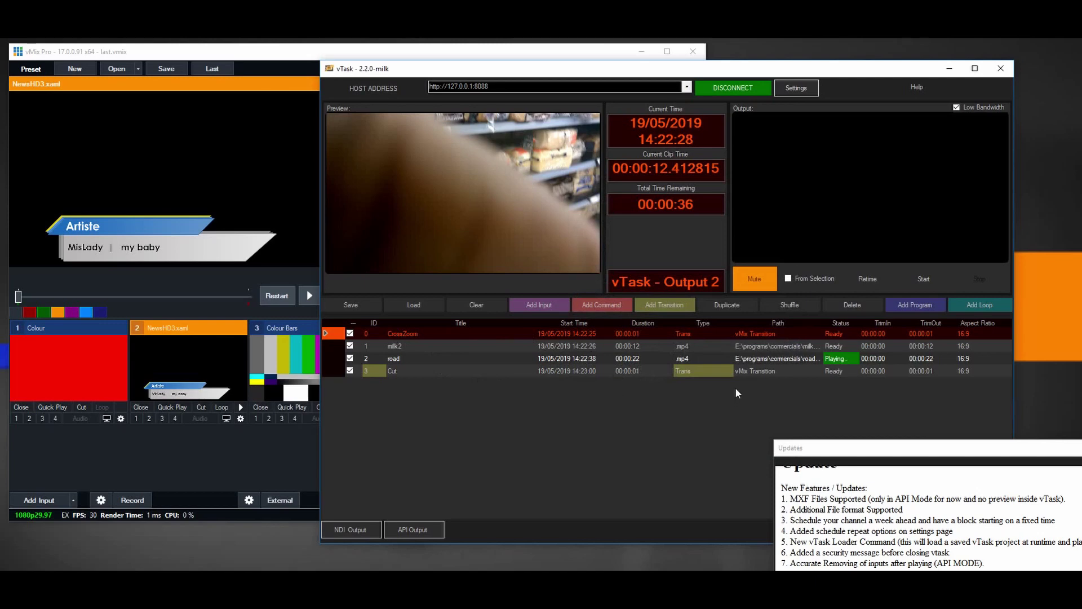
Step: Add a vMix Function row, a CG title row and a Loader command row
left_click(601, 305)
left_click(604, 317)
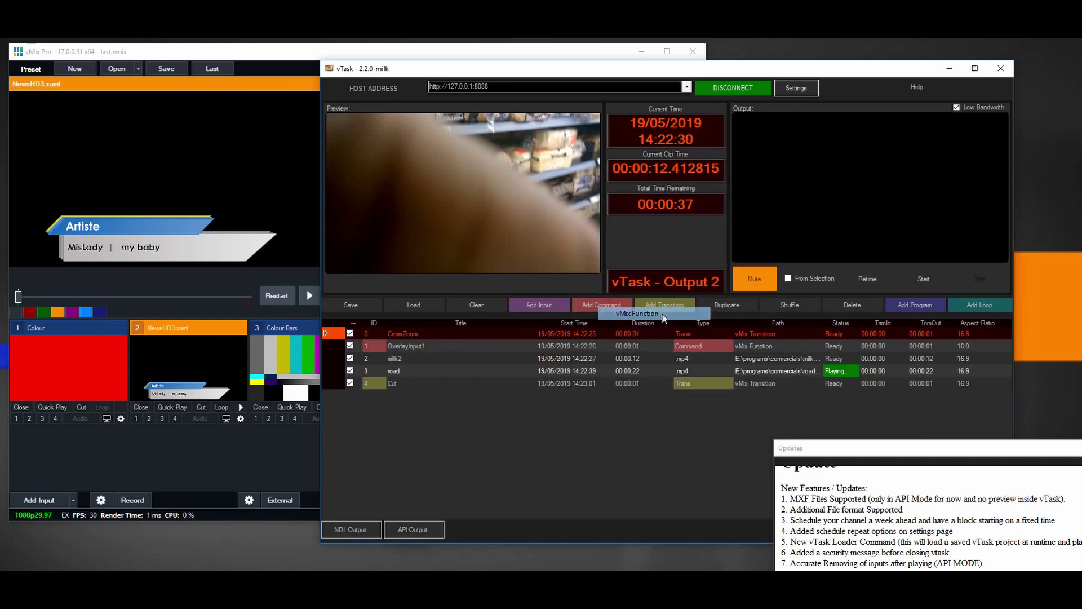
left_click(602, 304)
left_click(606, 330)
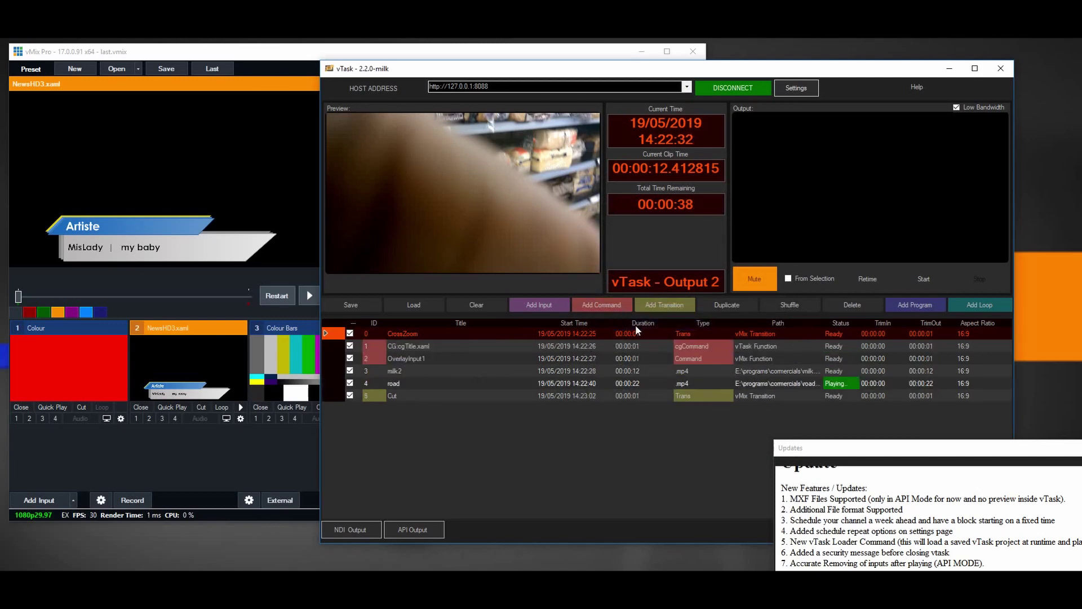
left_click(607, 309)
left_click(670, 342)
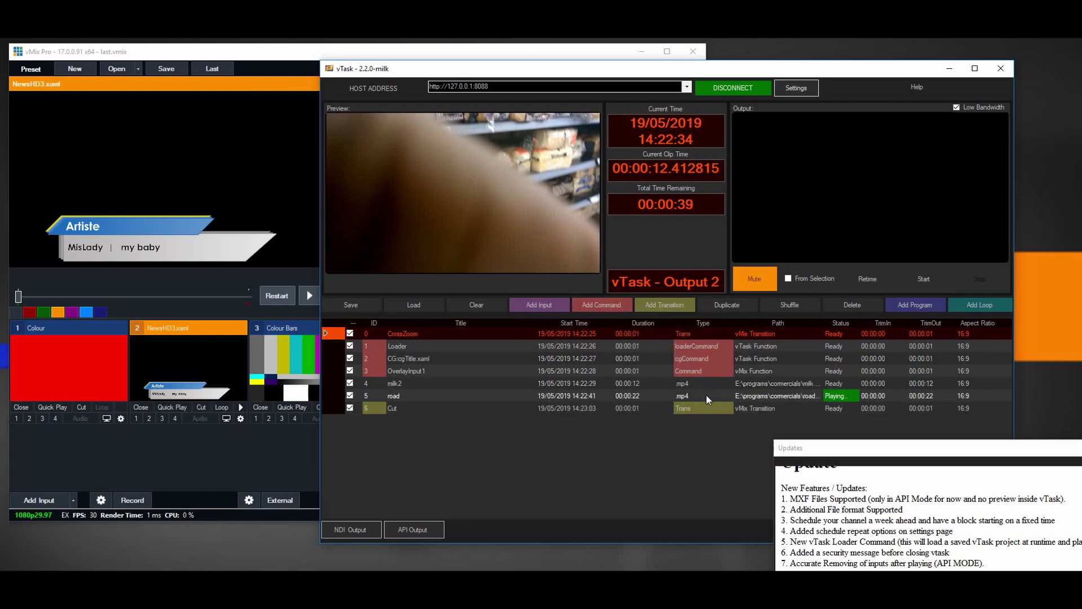
Step: Inspect the OverlayInput1, CG cgTitle.xaml and Loader row settings, closing each unchanged
left_click(708, 371)
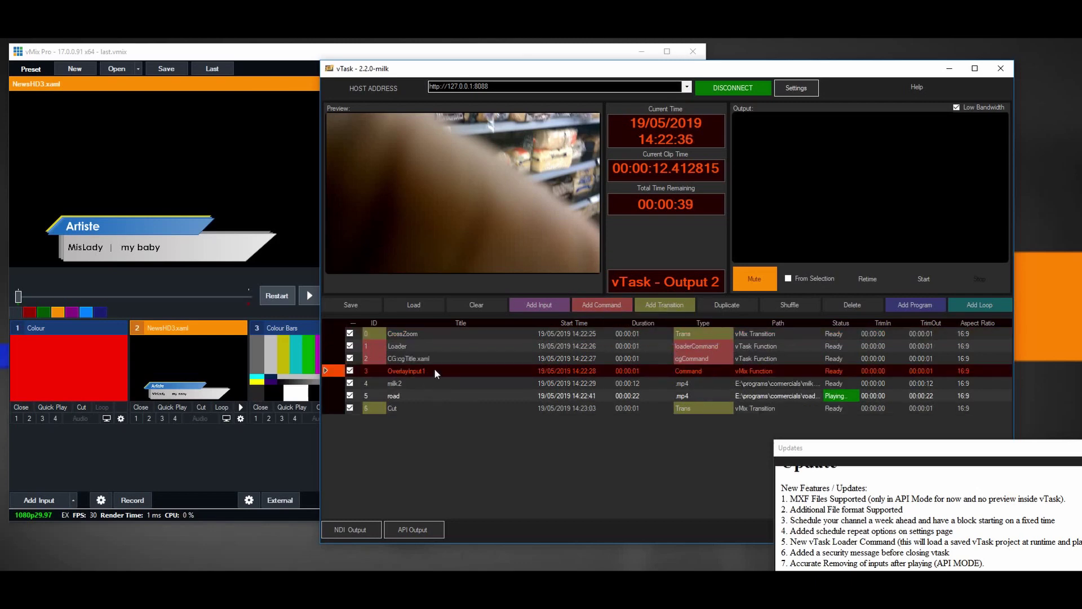
double_click(525, 374)
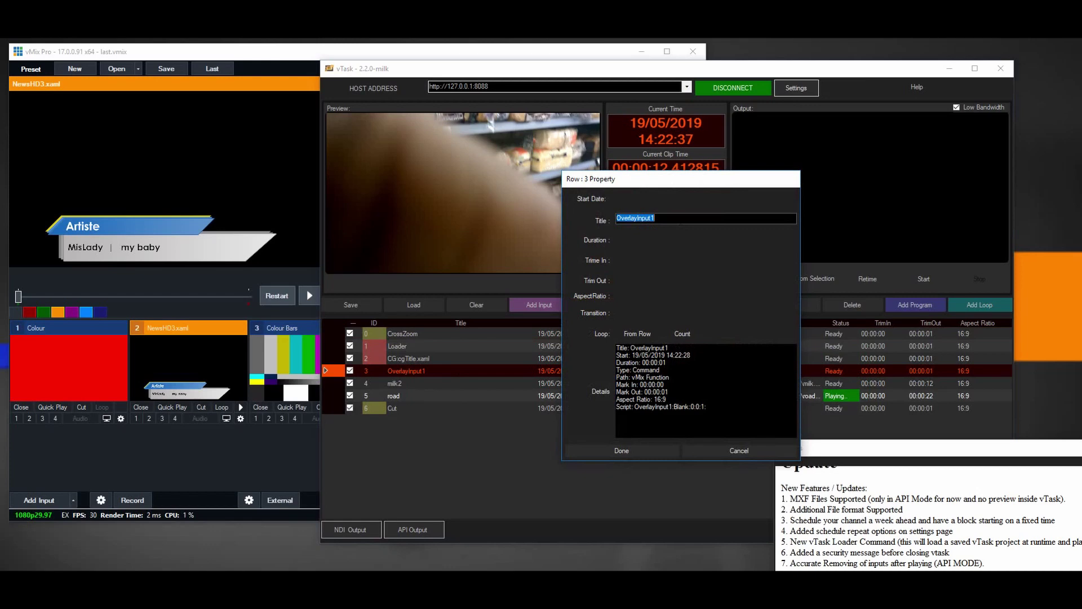
left_click(716, 453)
double_click(699, 374)
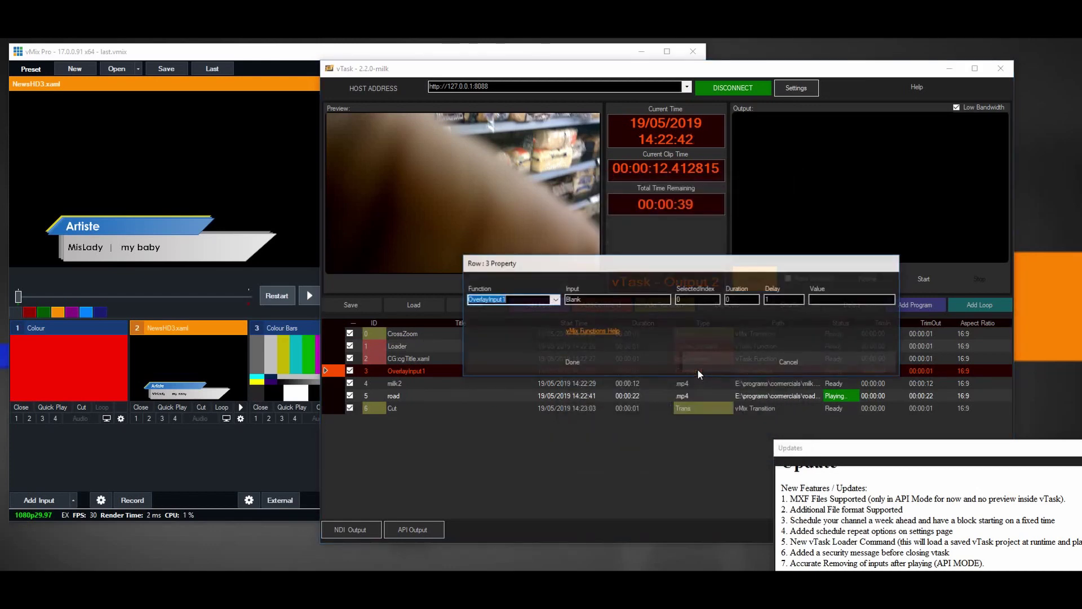
left_click(736, 372)
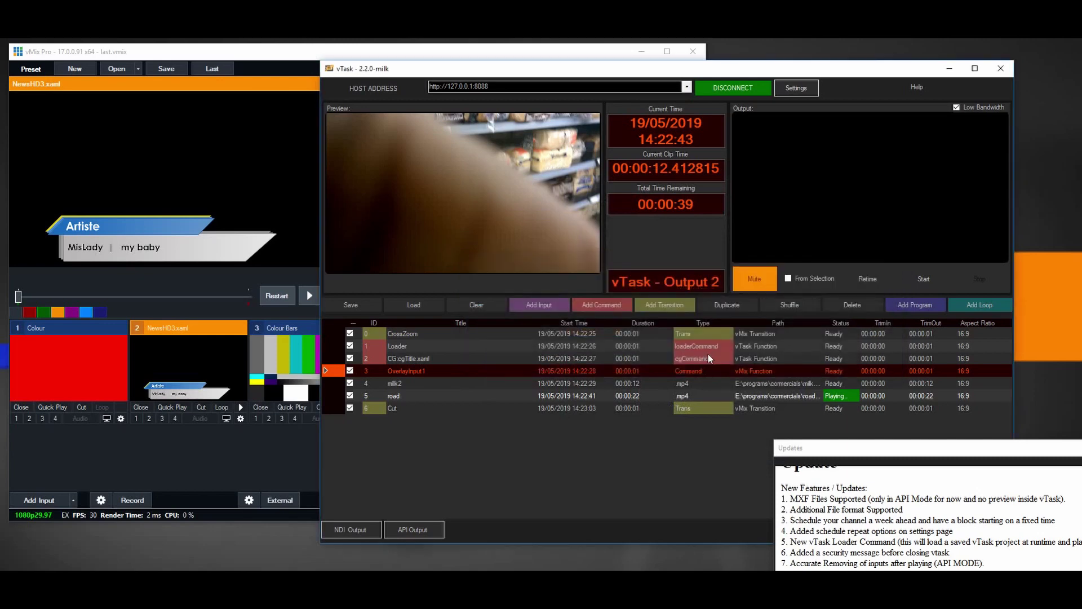
double_click(709, 358)
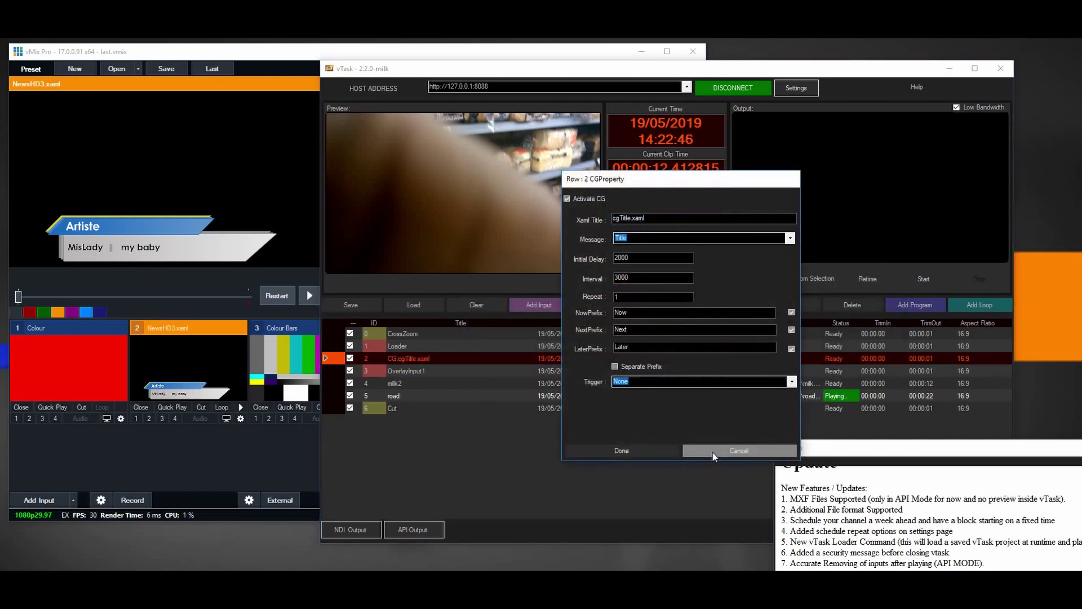
left_click(707, 450)
double_click(719, 346)
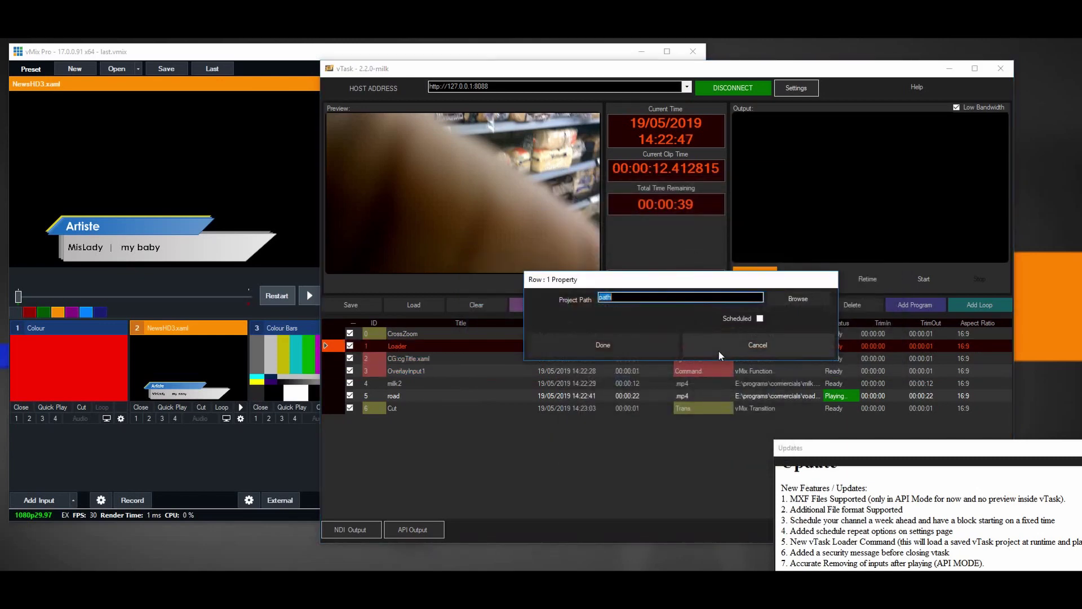
left_click(750, 352)
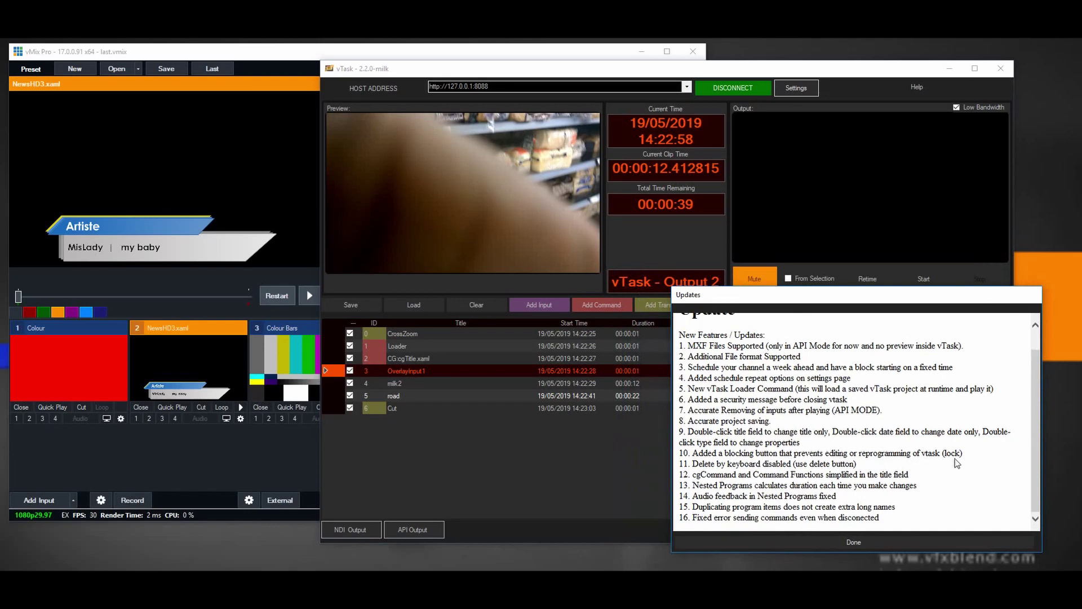
Step: Move the update notes aside and lock the project against editing
left_click_drag(945, 293, 1081, 484)
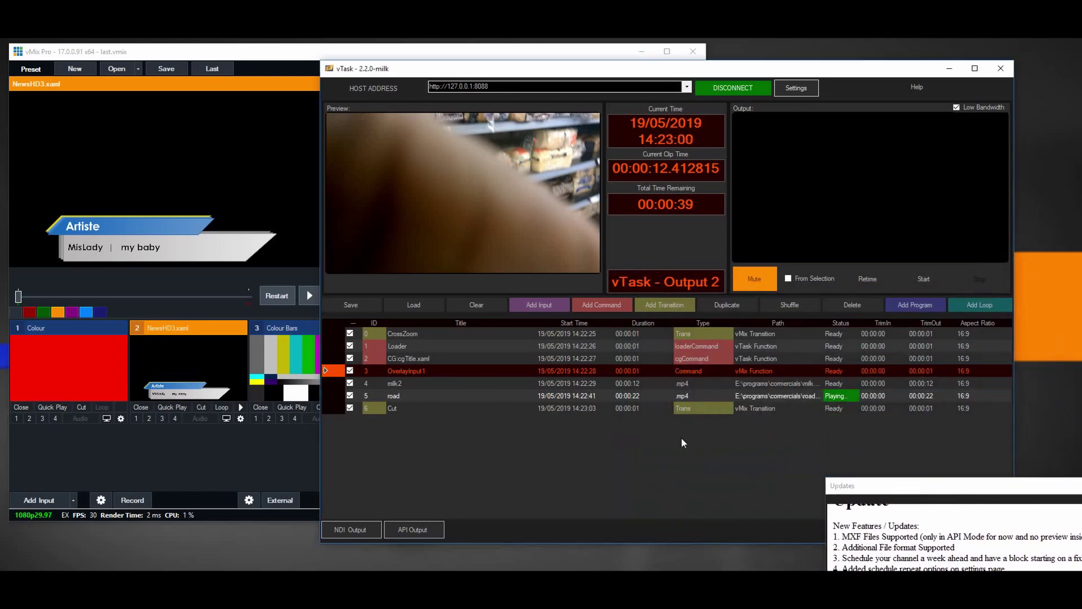
left_click_drag(827, 62, 691, 42)
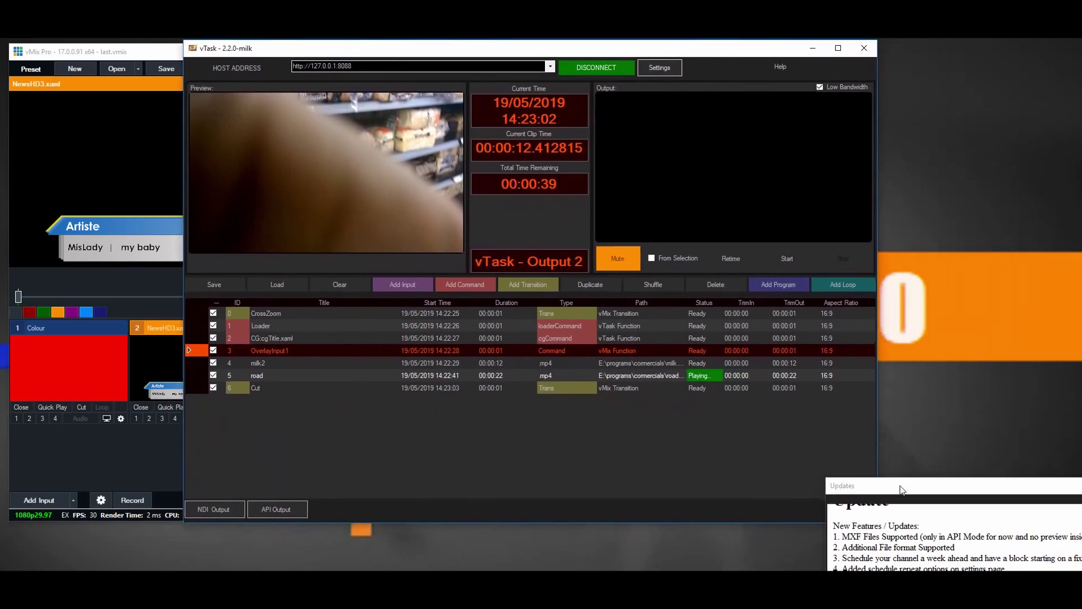
left_click_drag(900, 489, 904, 541)
left_click(850, 517)
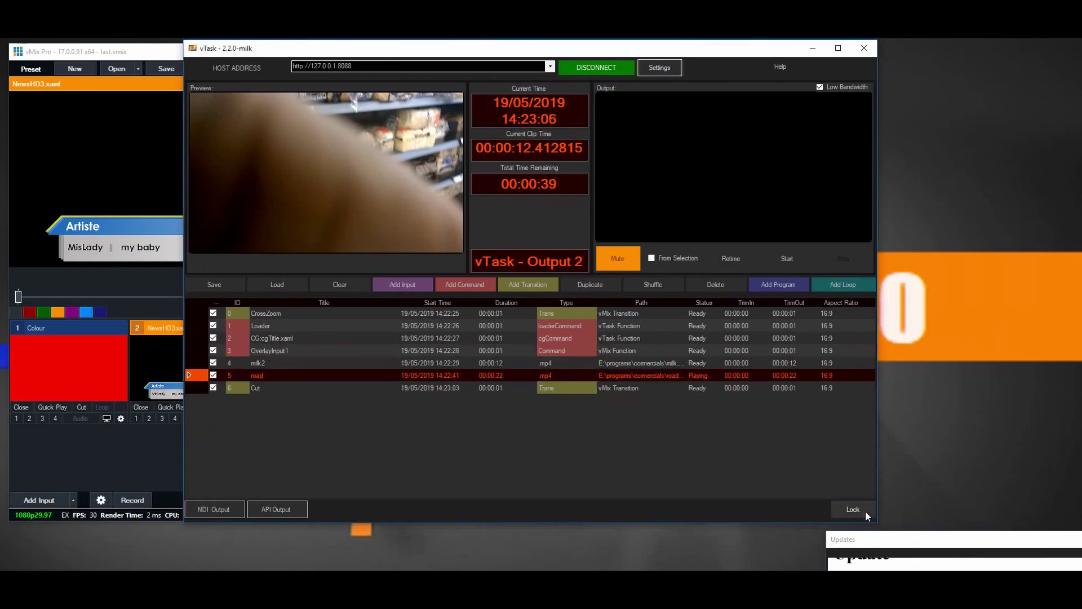
left_click(852, 509)
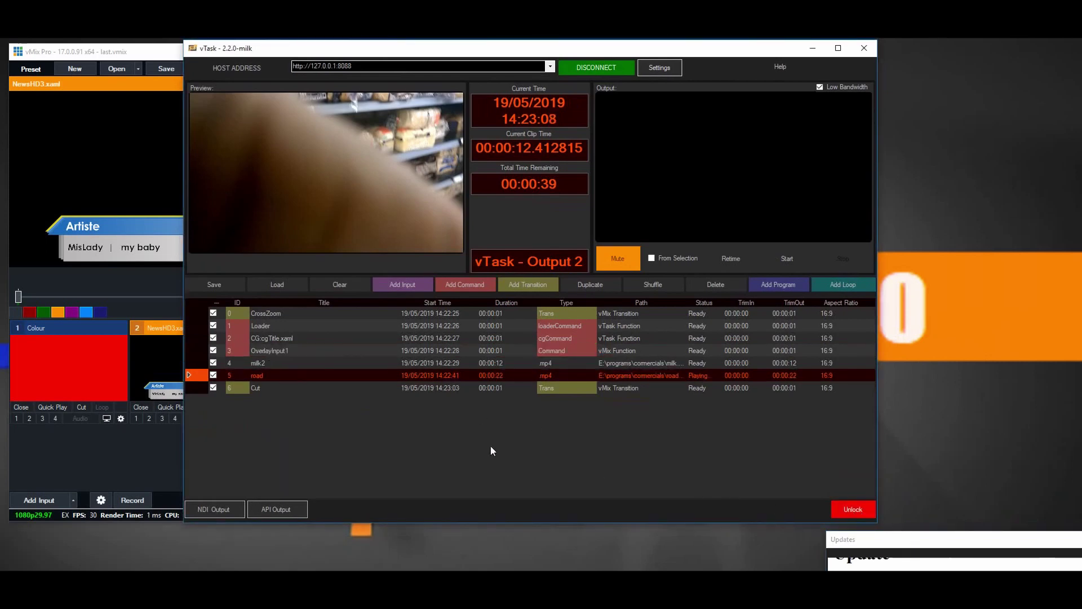
Step: Try editing rows, dismissing each 'Project is locked' warning with OK
left_click(316, 327)
left_click_drag(376, 376, 423, 363)
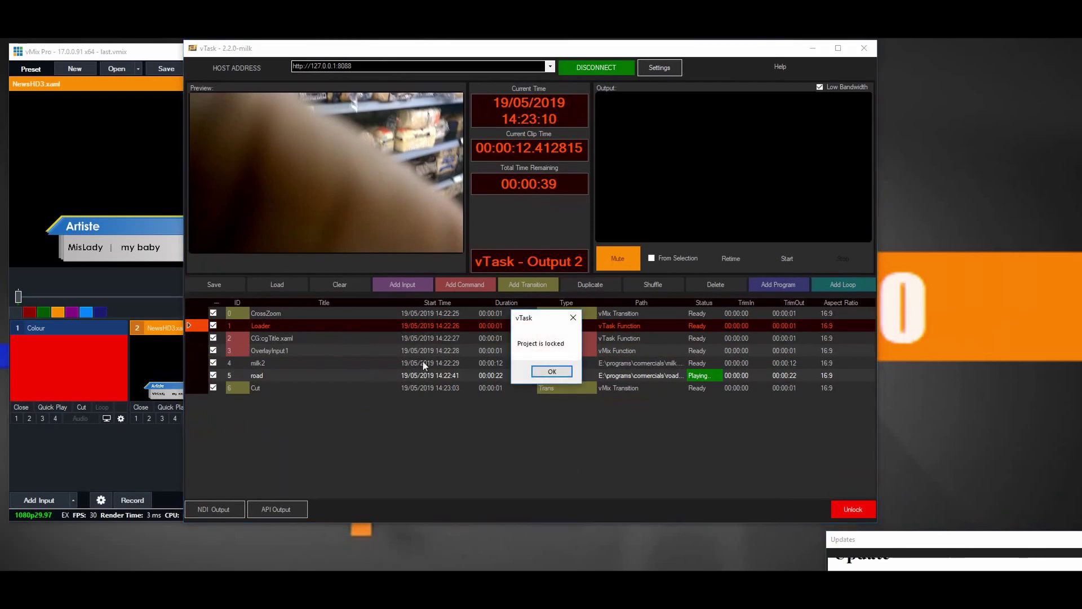
left_click(550, 370)
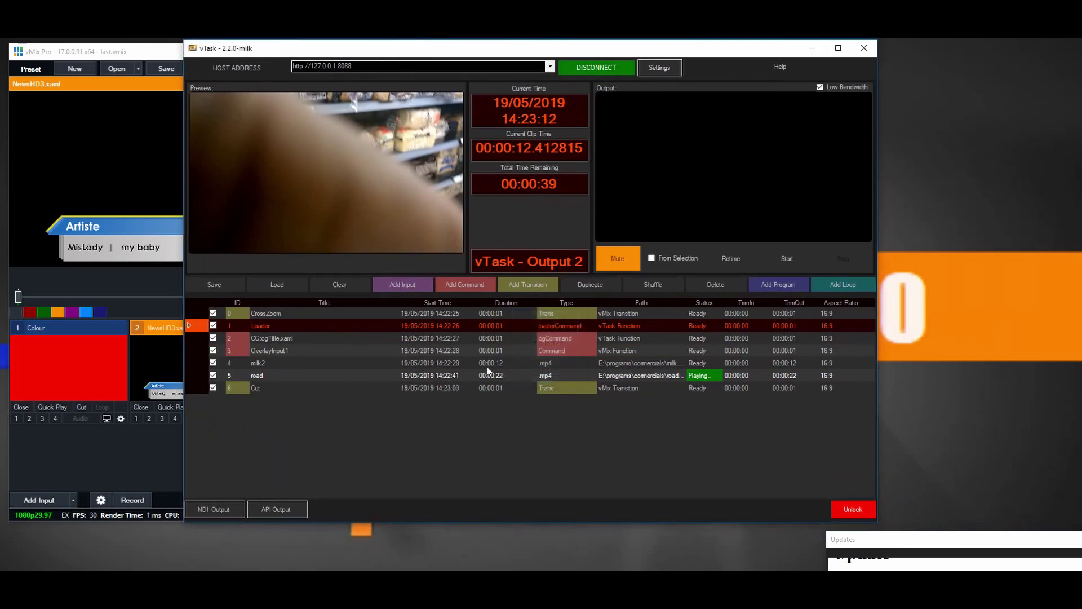
double_click(590, 340)
left_click(549, 369)
double_click(573, 352)
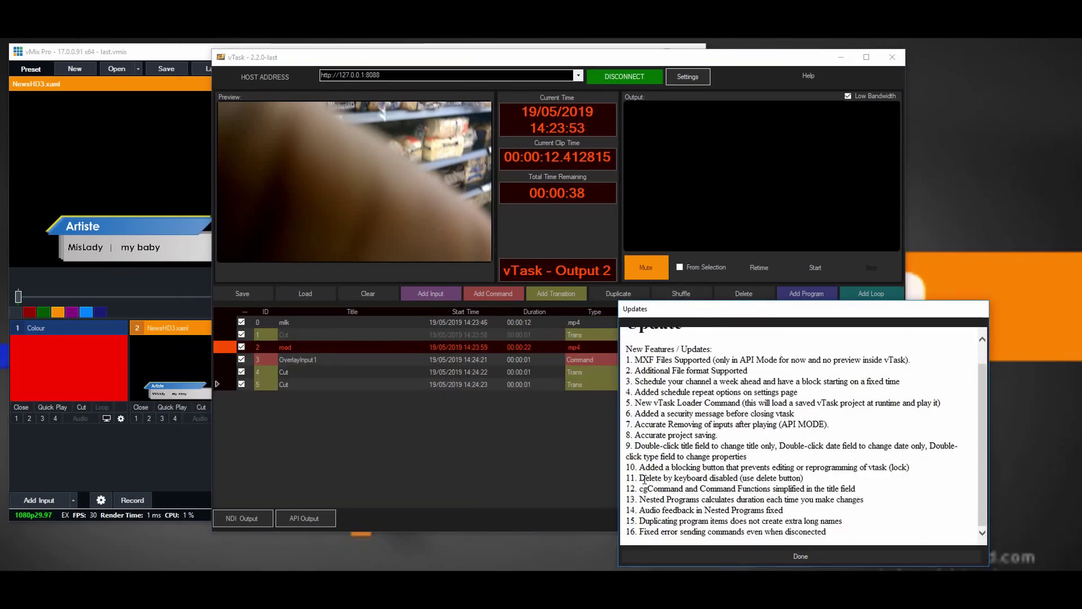
Step: Delete the two trailing Cut transition rows from the schedule
left_click(360, 348)
left_click(378, 373)
left_click(482, 334)
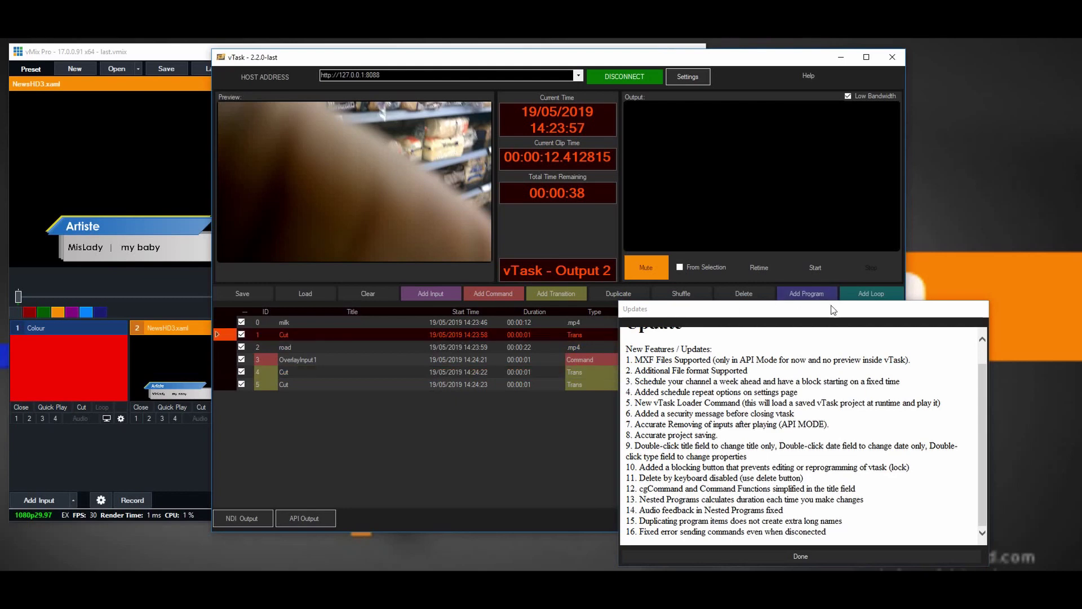
left_click_drag(833, 309, 993, 445)
left_click(434, 345)
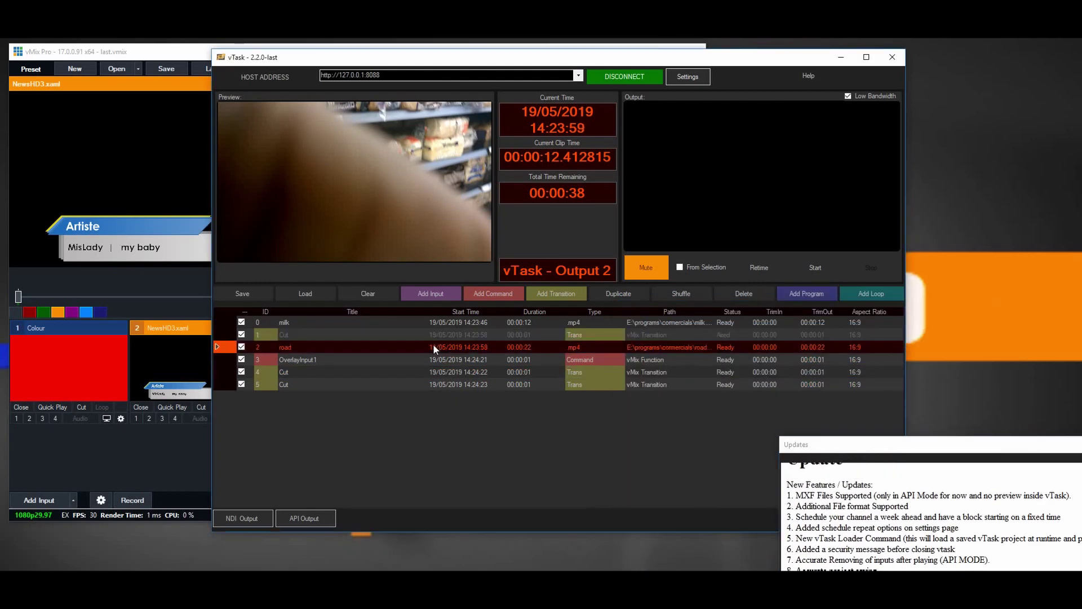
left_click(321, 359)
left_click(317, 350)
left_click(363, 355)
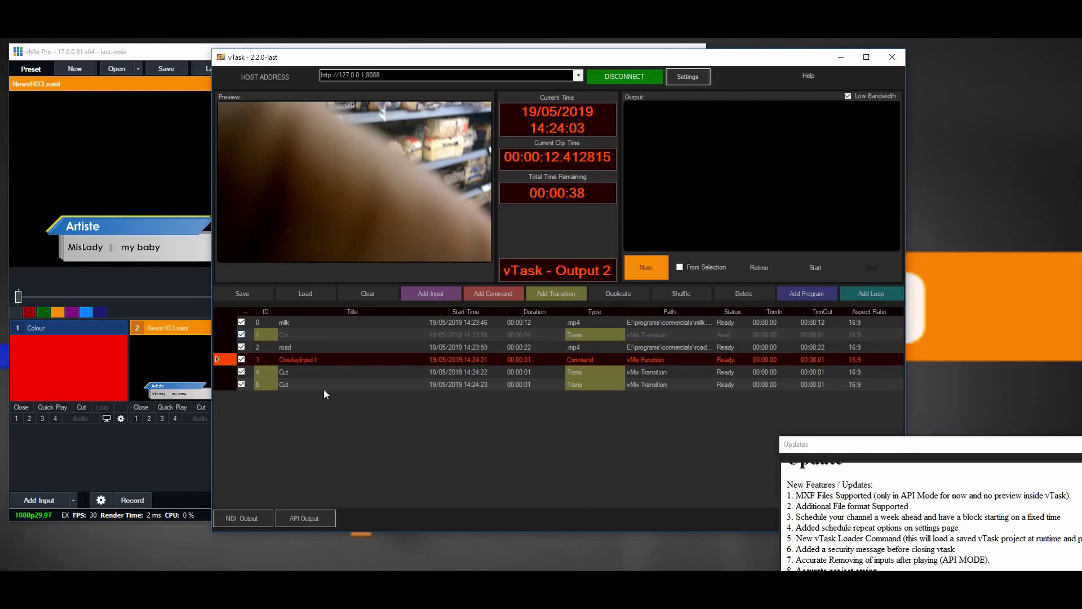
left_click(585, 372)
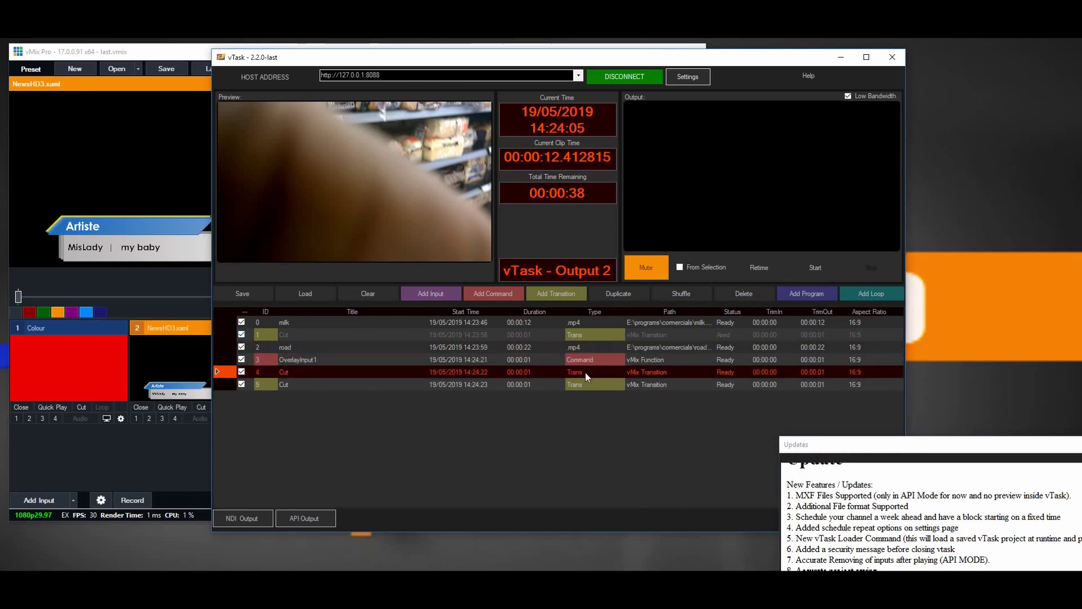
left_click(747, 299)
left_click(746, 298)
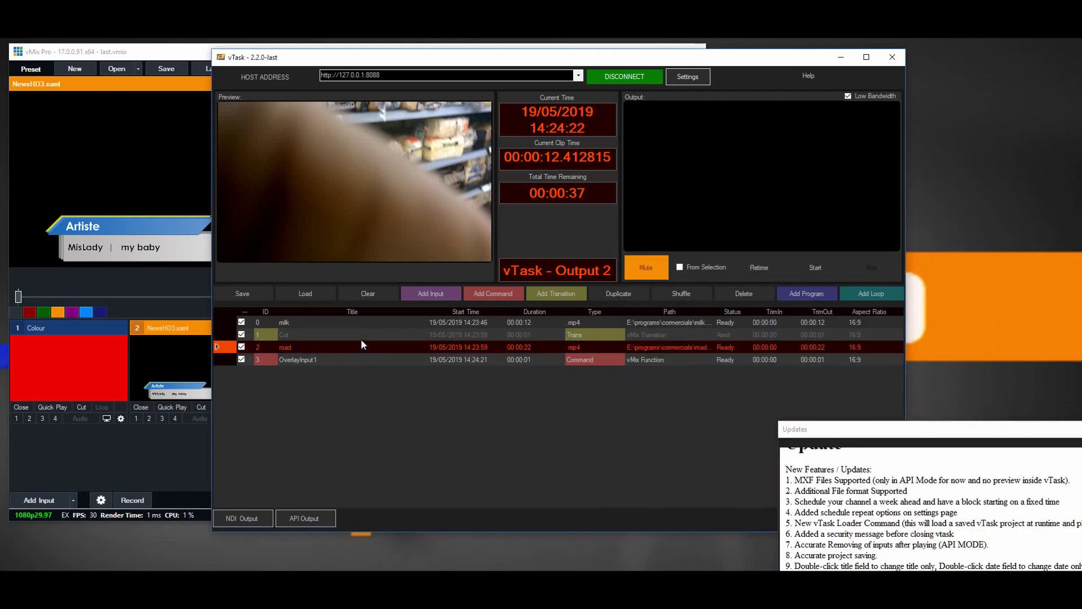
Step: Append extra characters 'dfdsfsfsdfsgghgggf' to the road row's title and confirm it
double_click(319, 348)
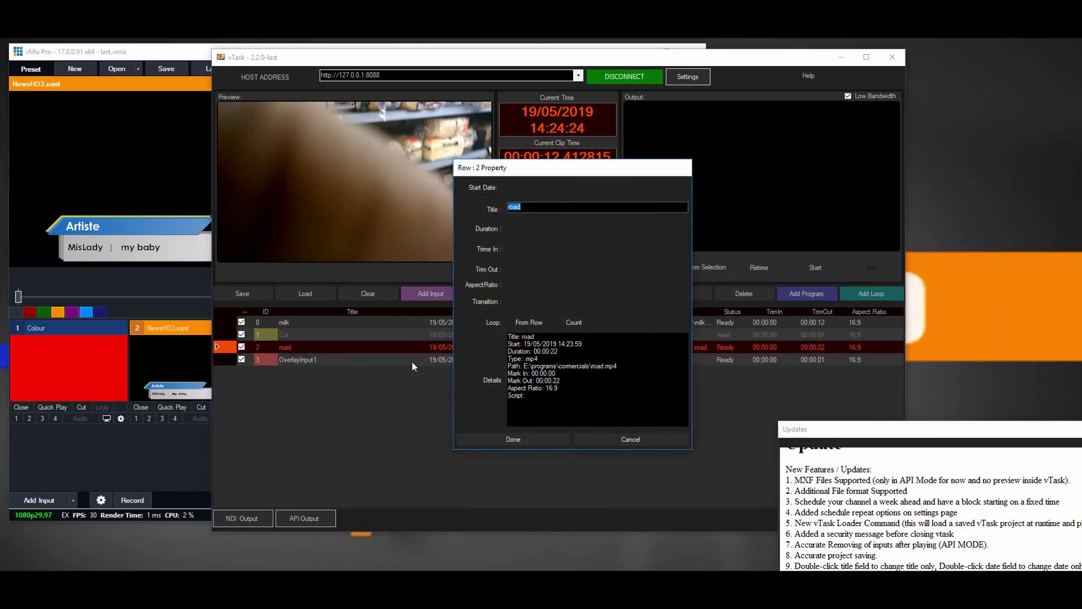
left_click(549, 207)
type("dfdsfsfsdfsgghgggf")
key("ctrl+a")
left_click(529, 434)
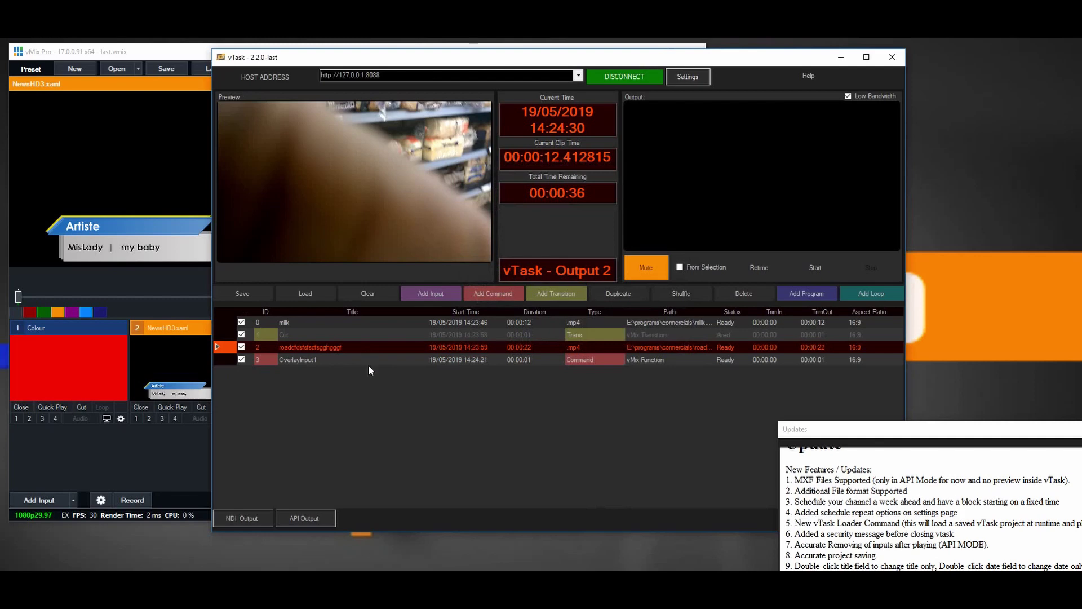
Step: Reopen the road row and erase the added characters so the title reads 'road' again
double_click(357, 350)
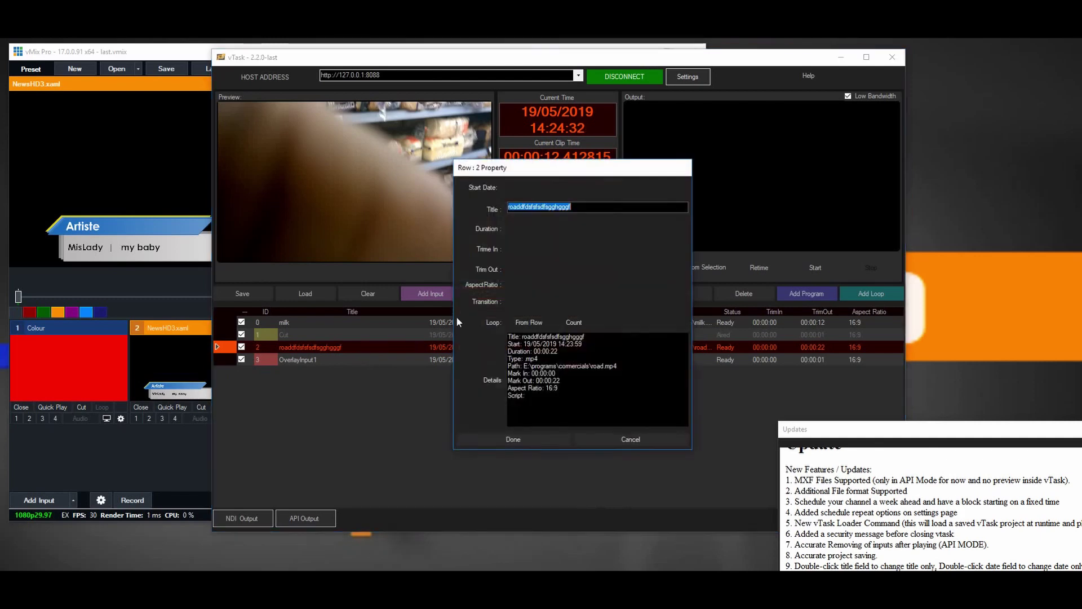
key("BackSpace")
key("BackSpace")
key("BackSpace")
key("BackSpace")
key("BackSpace")
key("BackSpace")
key("BackSpace")
key("BackSpace")
key("BackSpace")
key("BackSpace")
key("BackSpace")
key("BackSpace")
key("BackSpace")
key("BackSpace")
key("BackSpace")
key("BackSpace")
key("BackSpace")
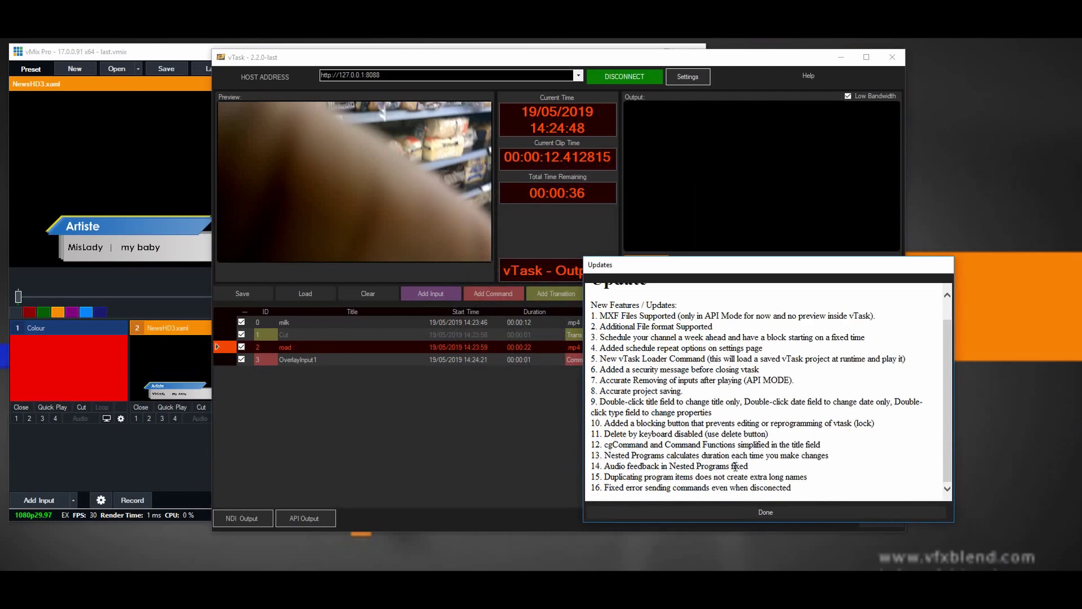
left_click(553, 410)
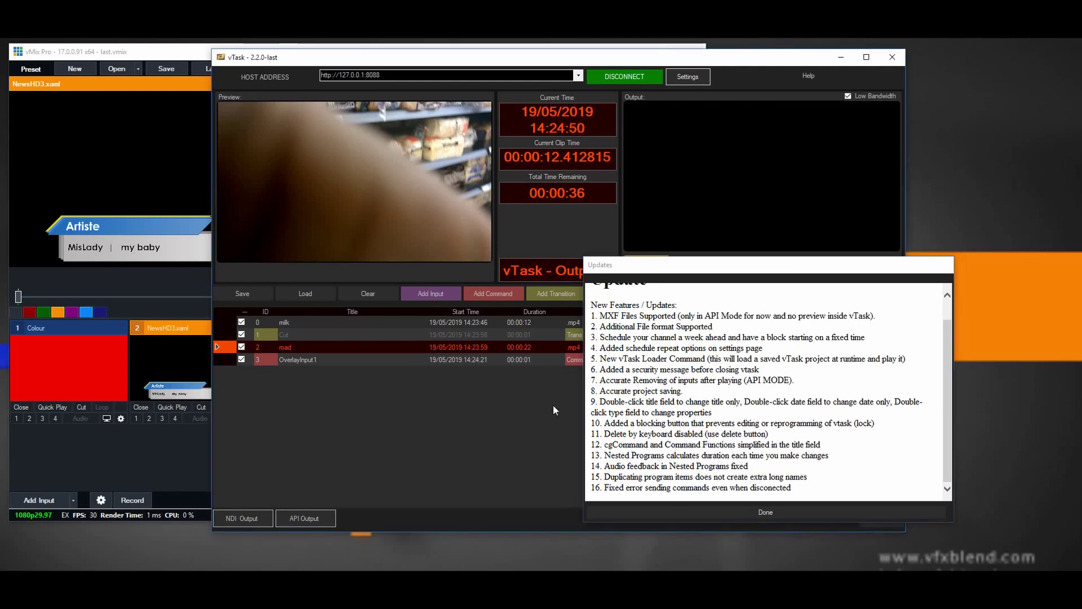
left_click_drag(714, 264, 846, 405)
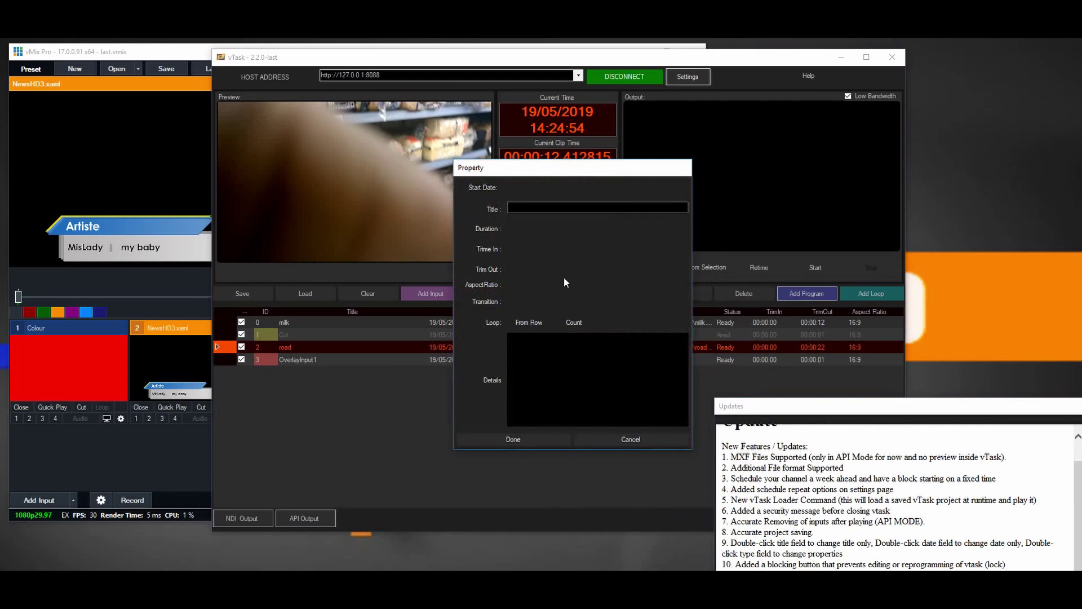
Step: Create the nested program 'dfdf' and open Prog:dfdf
type("dfdf")
left_click(543, 444)
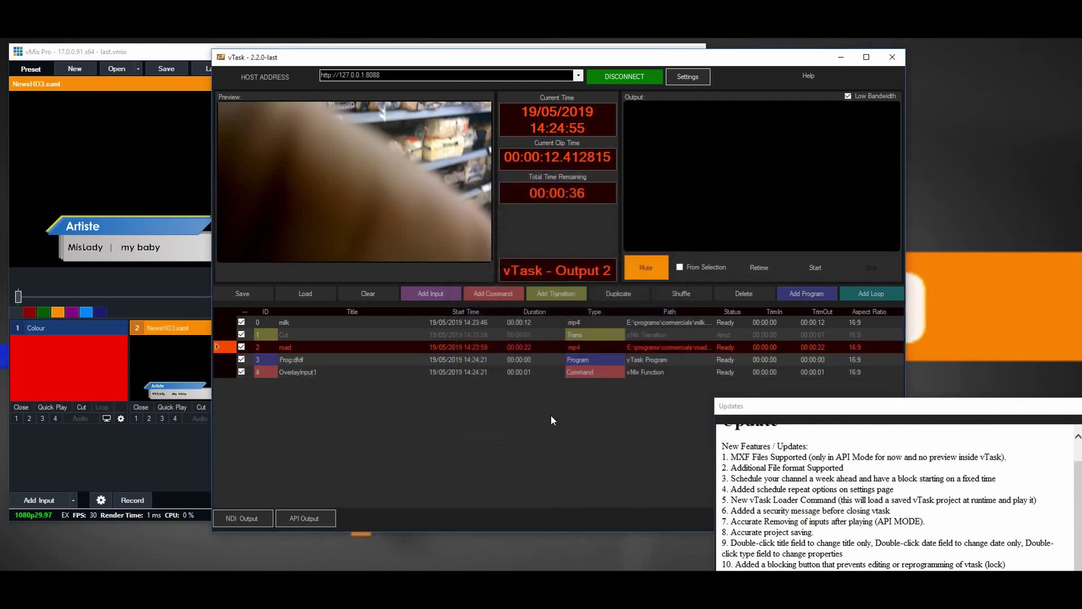
double_click(594, 359)
Step: Add milk.mp4, music.mp3 and road.mp4 from the commercials folder to the program
left_click(431, 294)
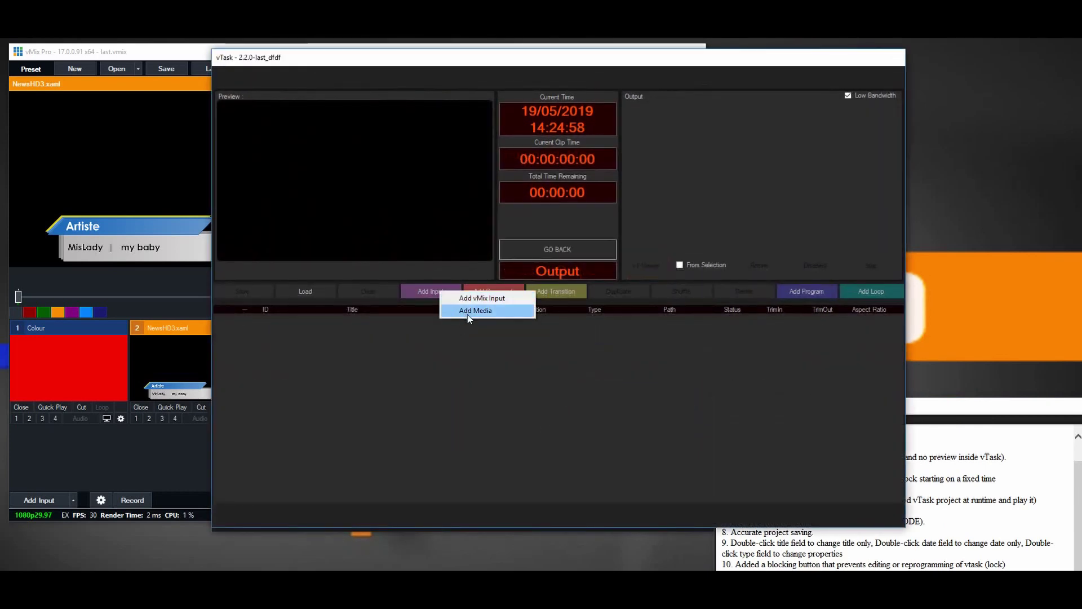
left_click(471, 309)
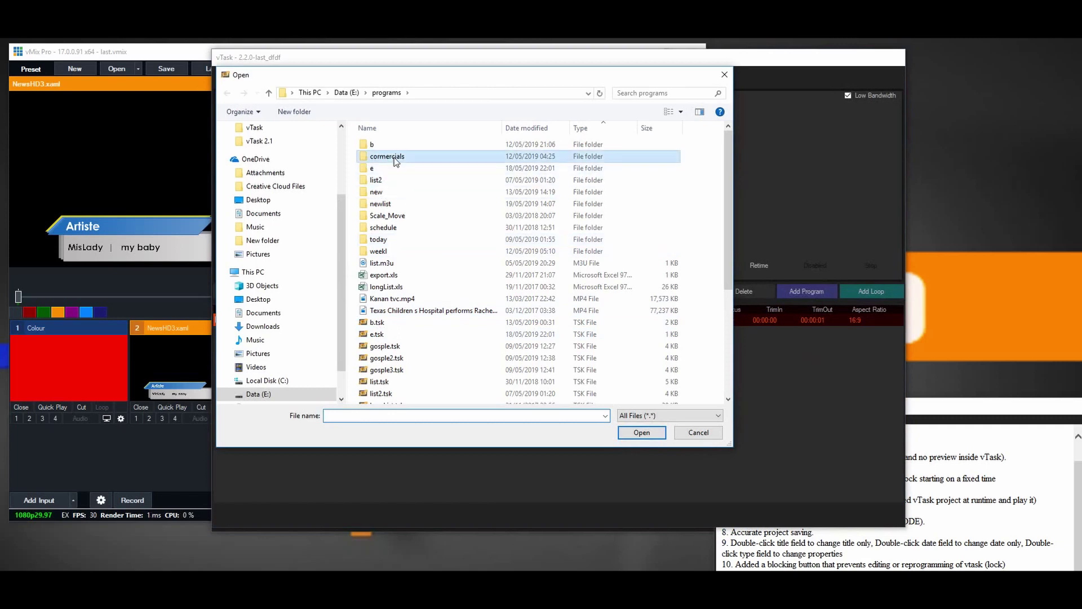
double_click(394, 158)
left_click(403, 167)
left_click(408, 158)
left_click(410, 180, "shift")
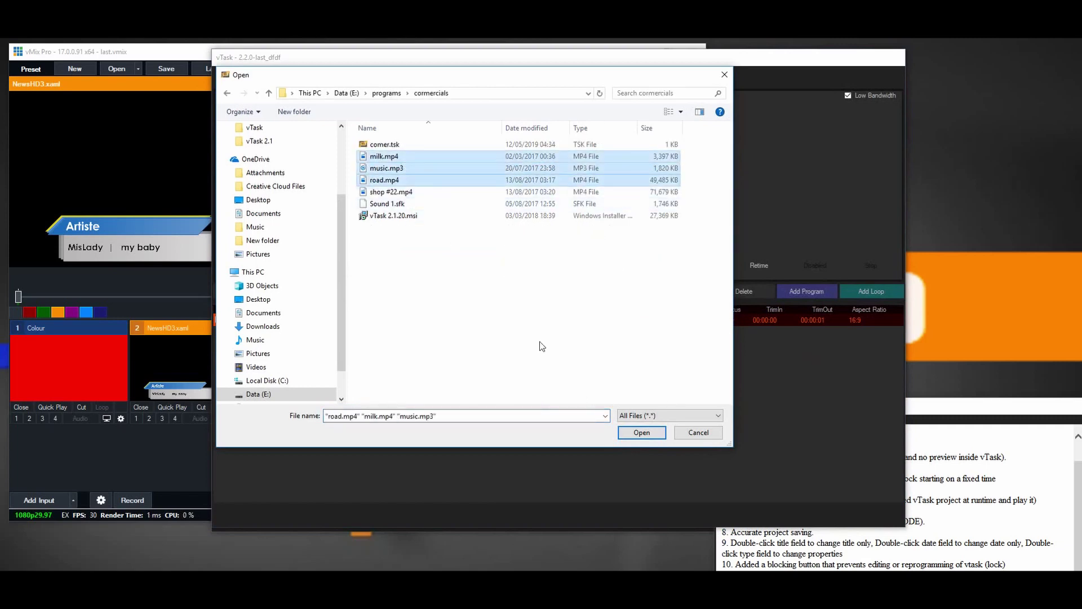
left_click(628, 432)
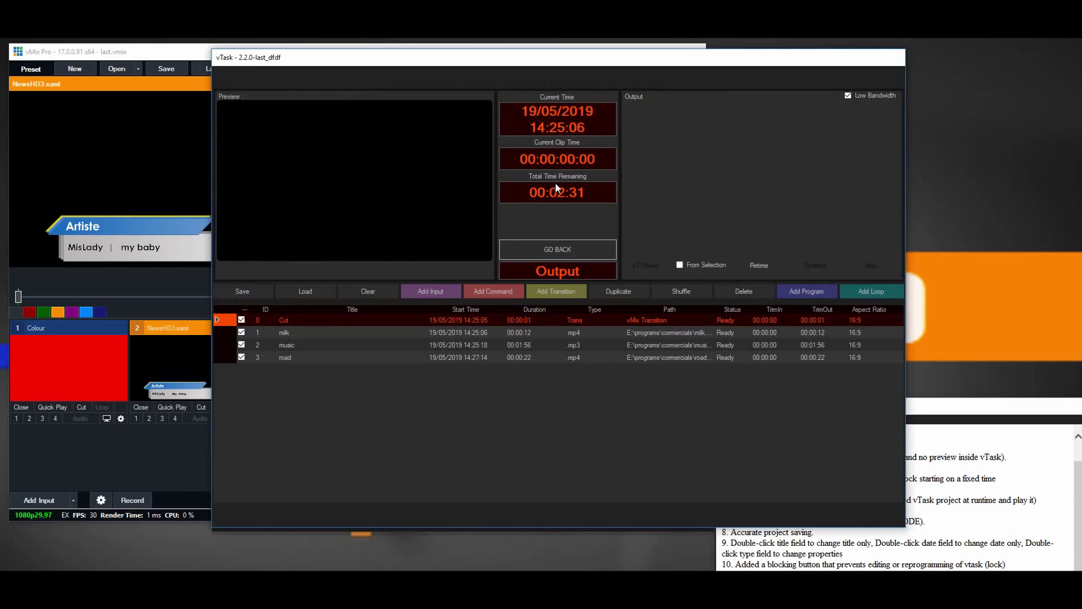
Step: Add a Cut transition after road and go back to the main schedule
left_click(536, 355)
left_click(553, 294)
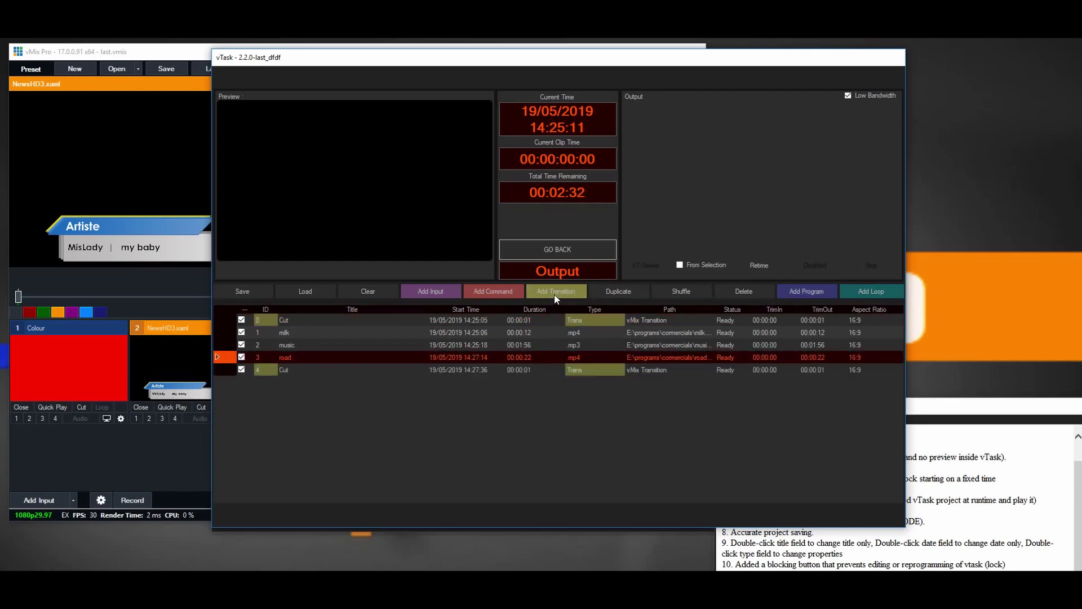
left_click(590, 249)
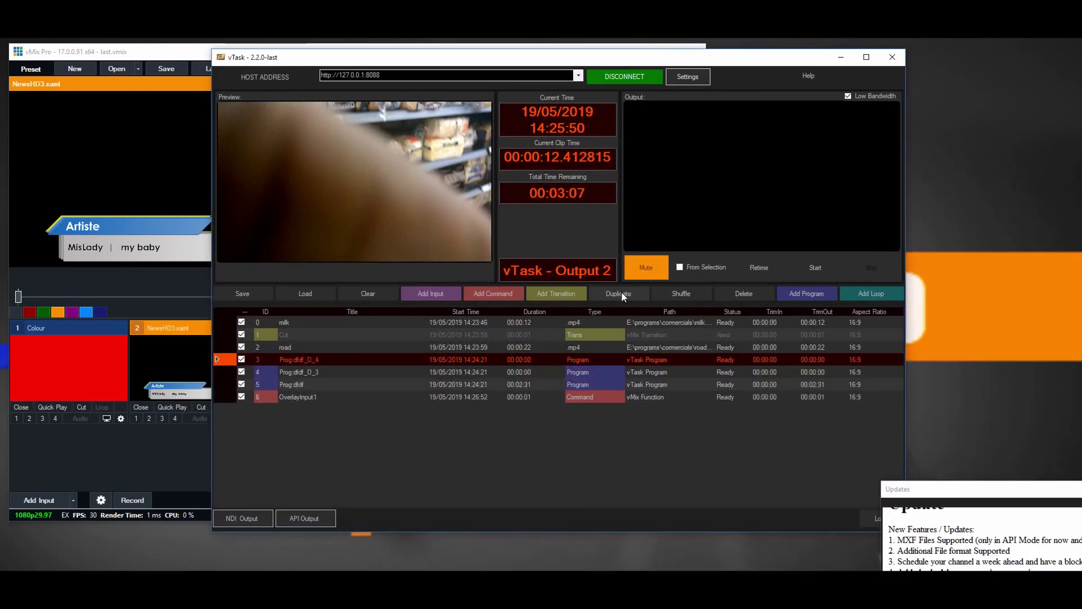
Step: Duplicate the Prog:dfdf row into many Prog:dfdf_D_ copies, then delete the duplicates
left_click(620, 292)
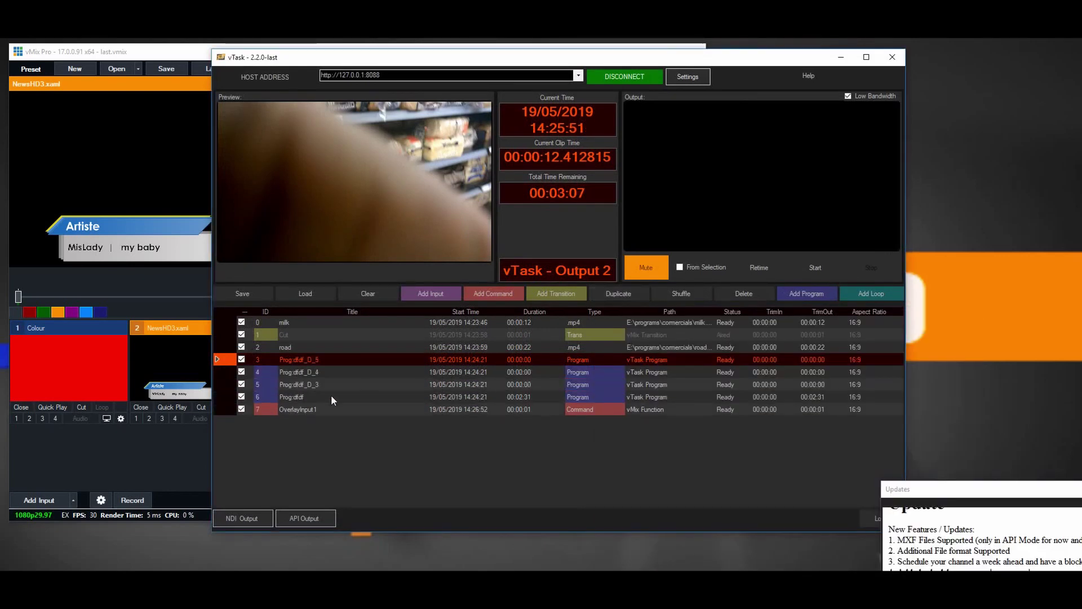
left_click(322, 361)
left_click(624, 296)
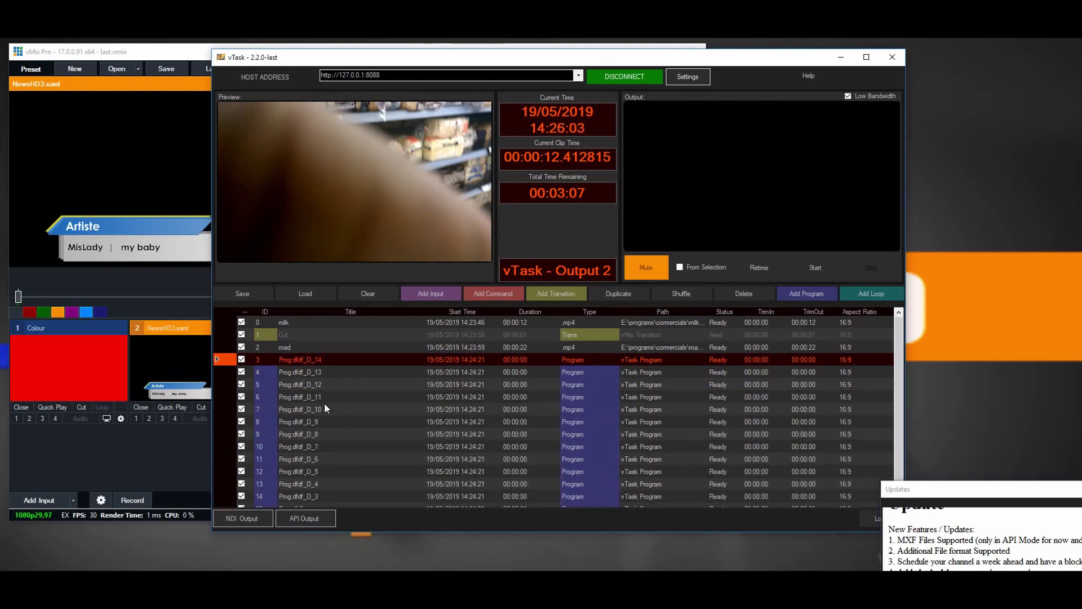
scroll(330, 399, "down", 1)
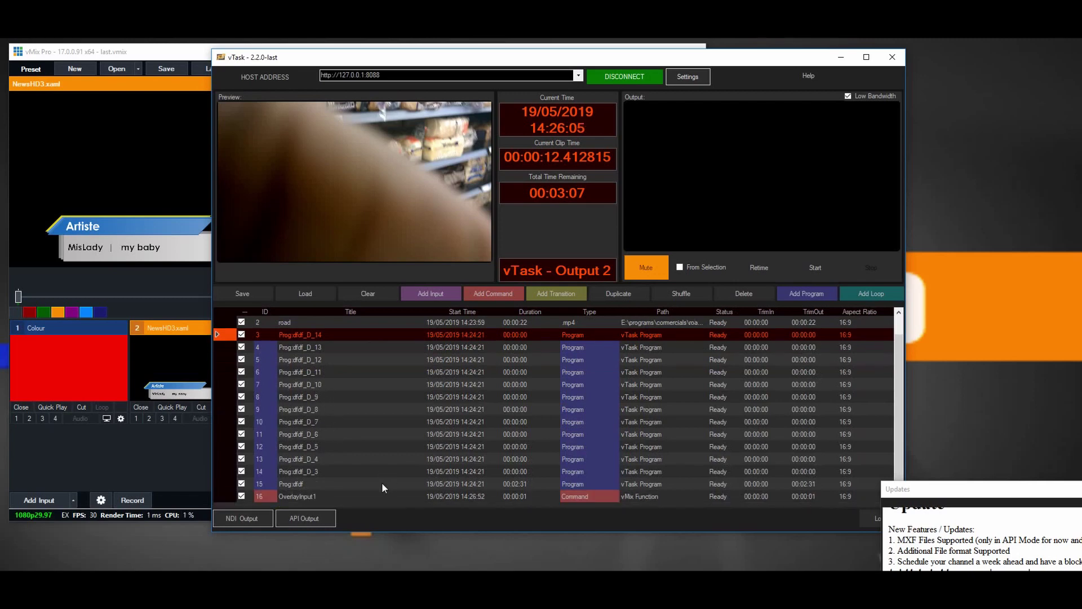
left_click(756, 294)
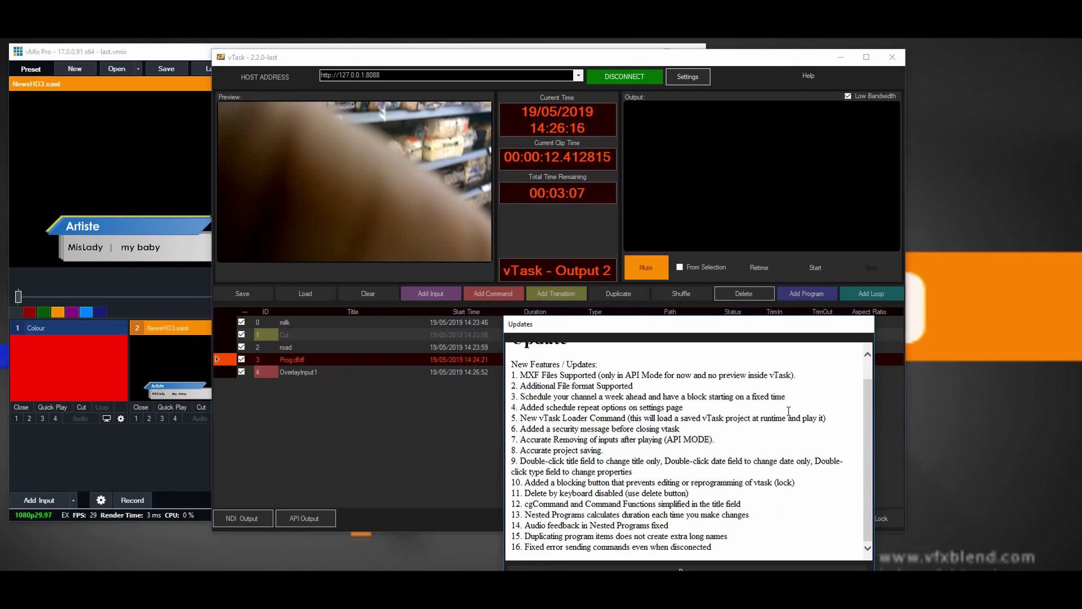
Step: Disconnect vTask from vMix and reconnect, then place the Updates notes back over the schedule
left_click_drag(620, 324, 845, 413)
left_click(502, 430)
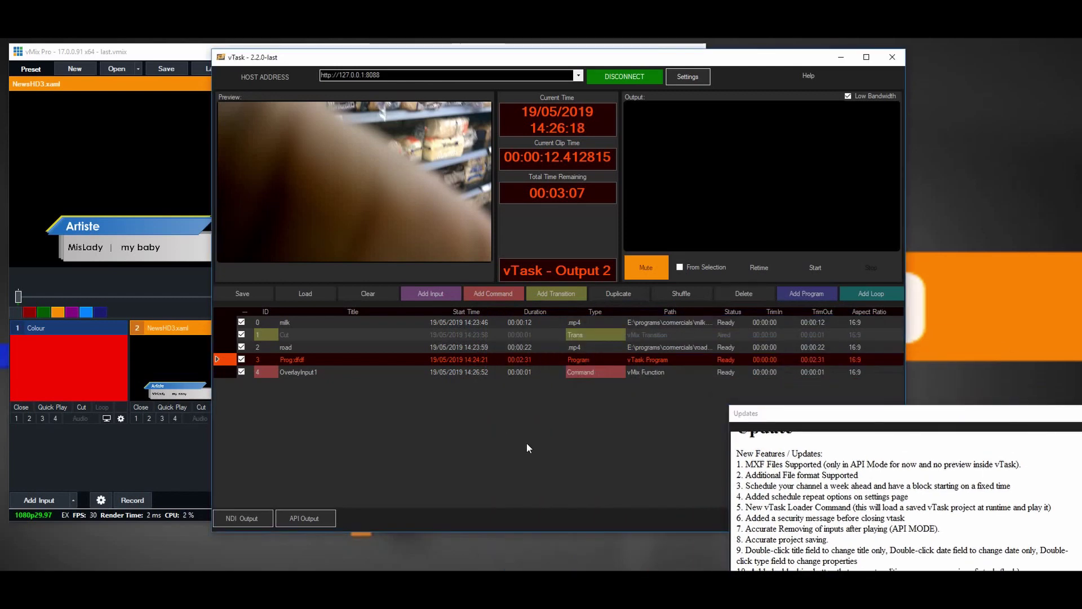
left_click(602, 79)
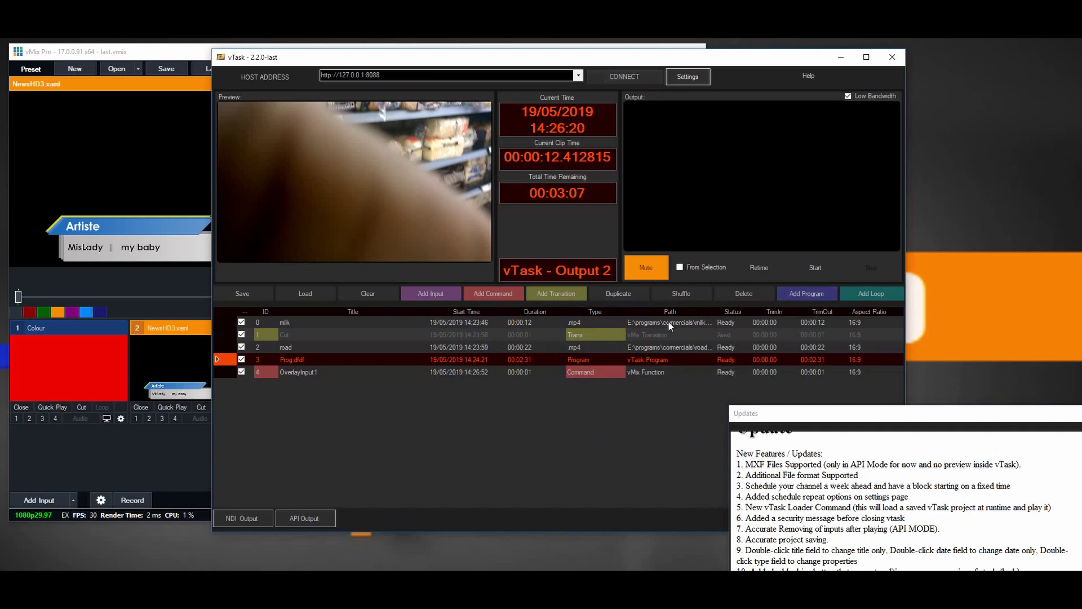
left_click(628, 78)
left_click(627, 78)
left_click(627, 77)
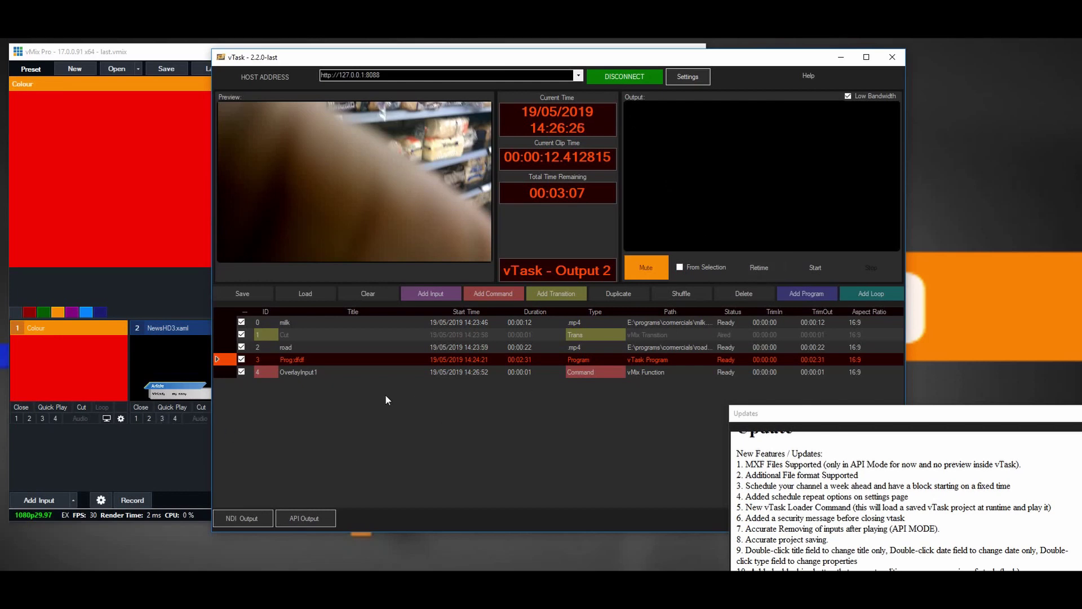
left_click_drag(800, 413, 683, 323)
scroll(747, 452, "up", 1)
scroll(773, 479, "down", 1)
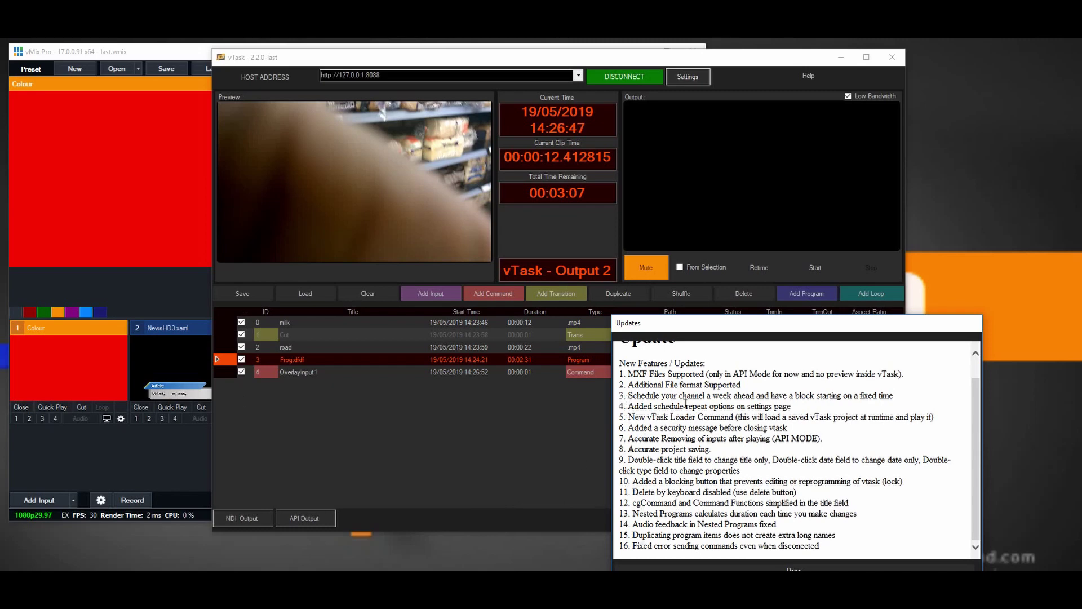
scroll(689, 394, "up", 1)
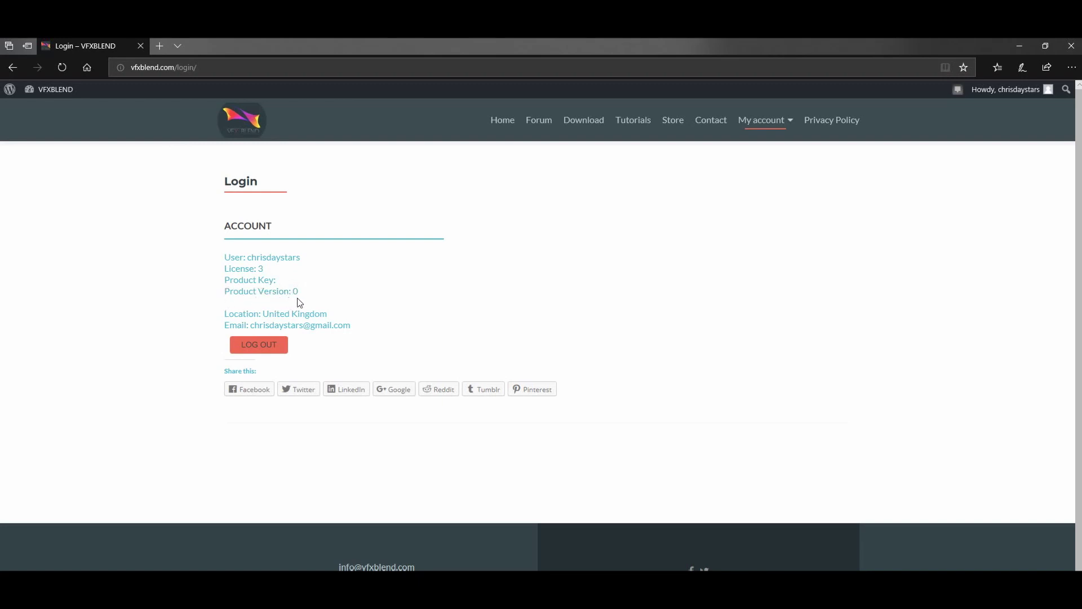
Step: Go to the VFXBLEND Store account page and log out
scroll(252, 282, "down", 1)
scroll(252, 281, "up", 1)
left_click(671, 120)
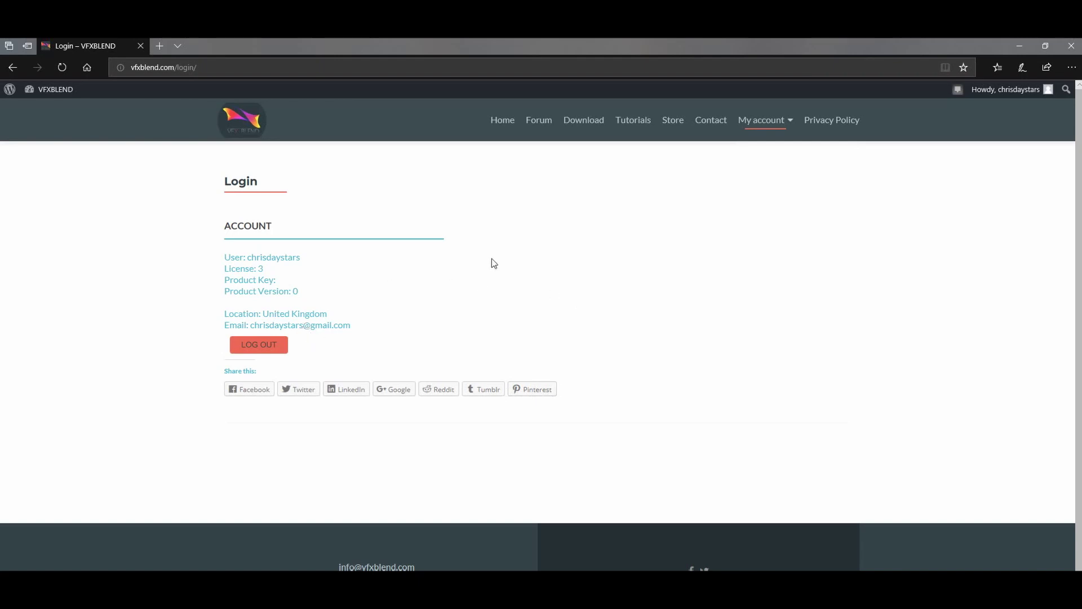
left_click(266, 351)
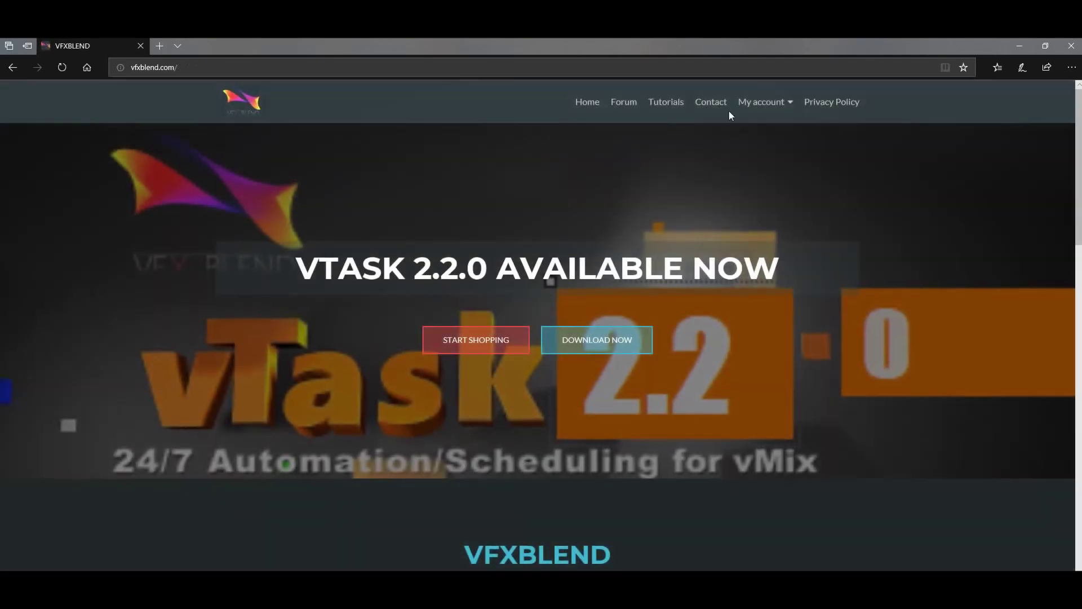
Step: Sign in with the account username and password, then add the vTask 2.2 upgrade to the cart
left_click(758, 102)
left_click(766, 133)
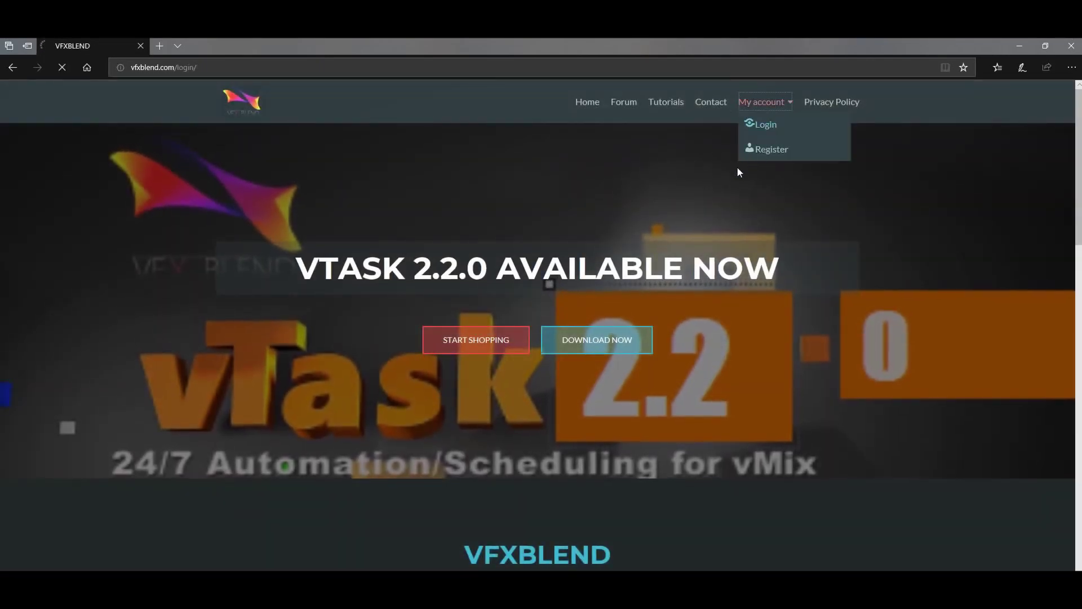
left_click(286, 245)
type("chrisdaystars")
key("Tab")
type("***********")
left_click(479, 247)
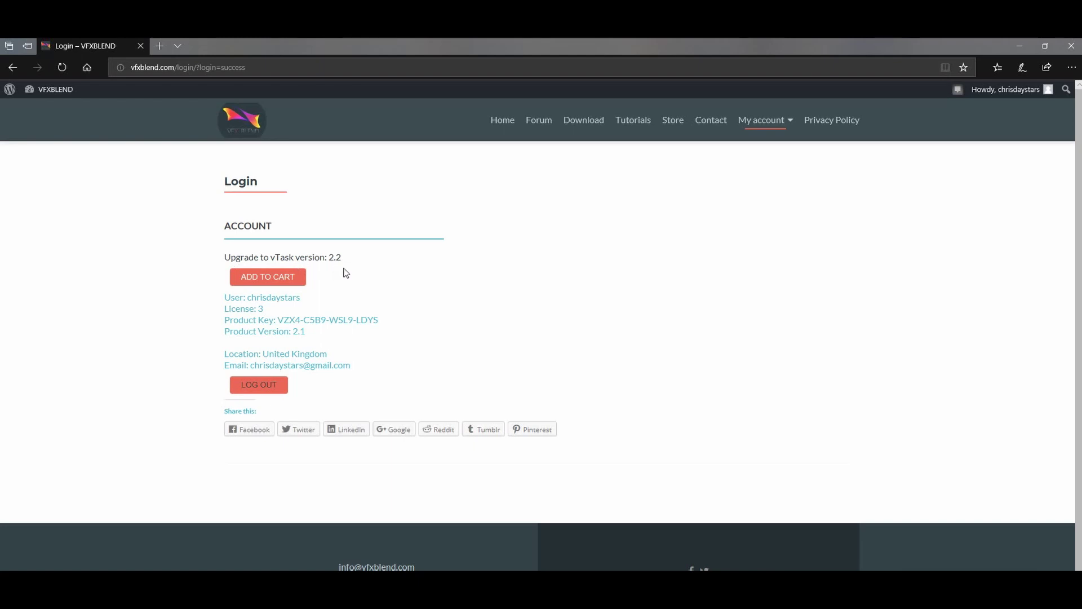
left_click(265, 277)
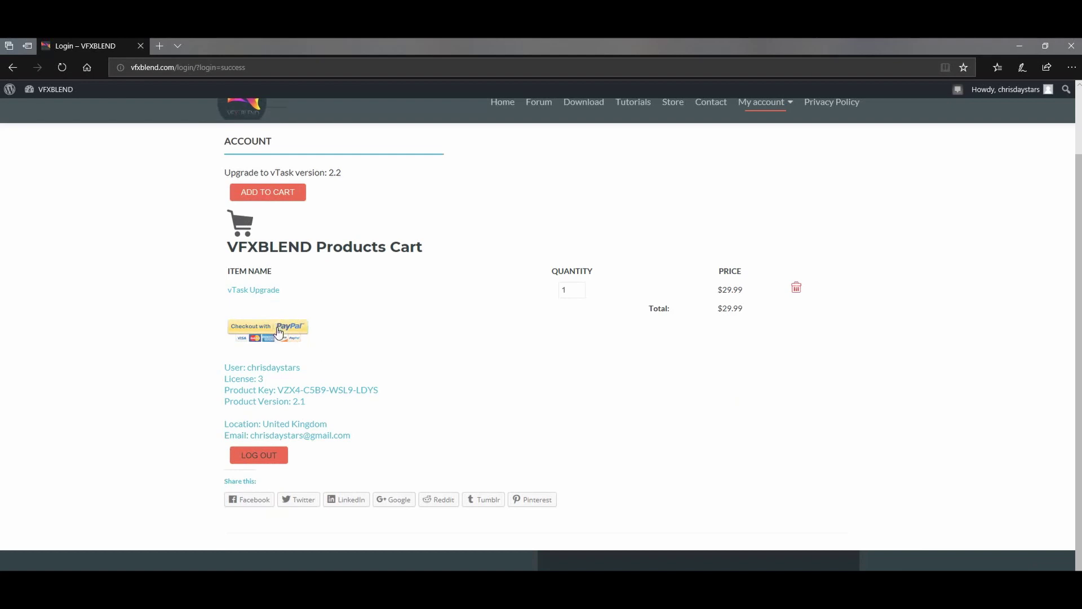
scroll(457, 387, "up", 2)
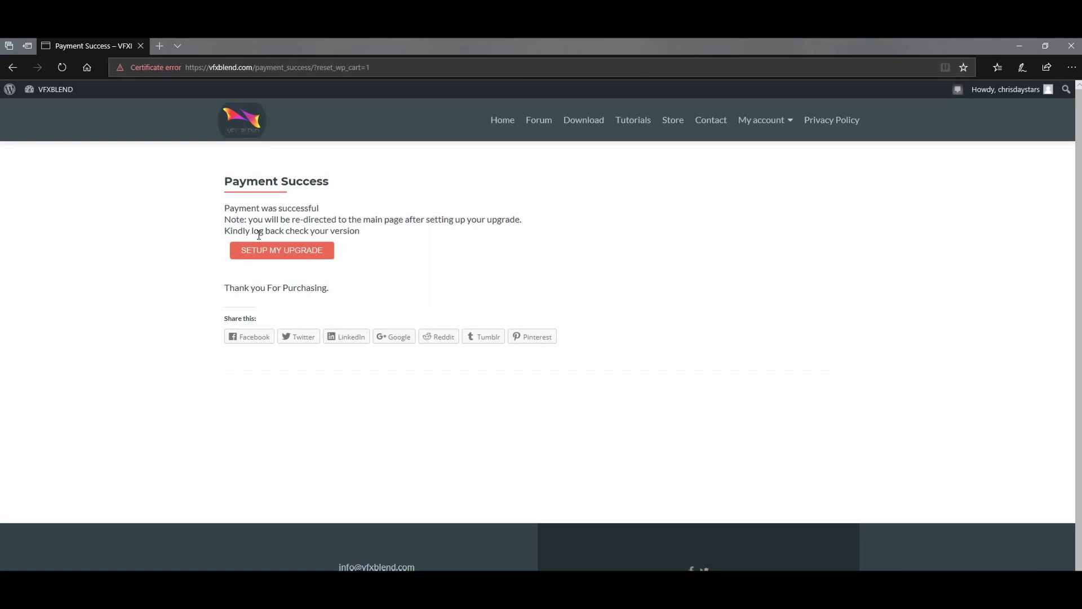
Step: Set up the purchased upgrade, then sign back in using the browser's saved login
left_click(301, 254)
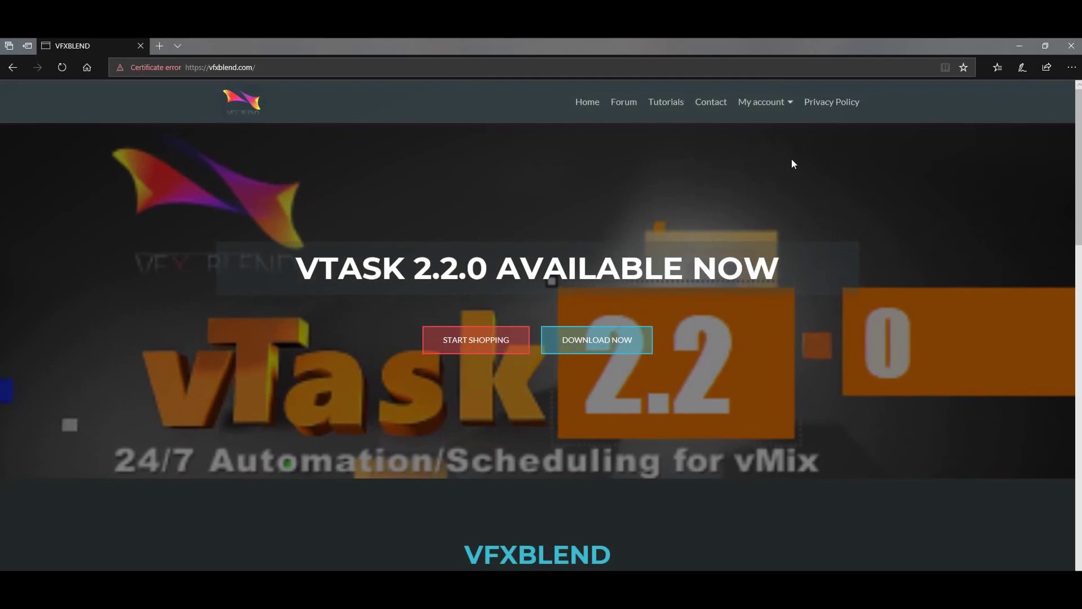
left_click(764, 102)
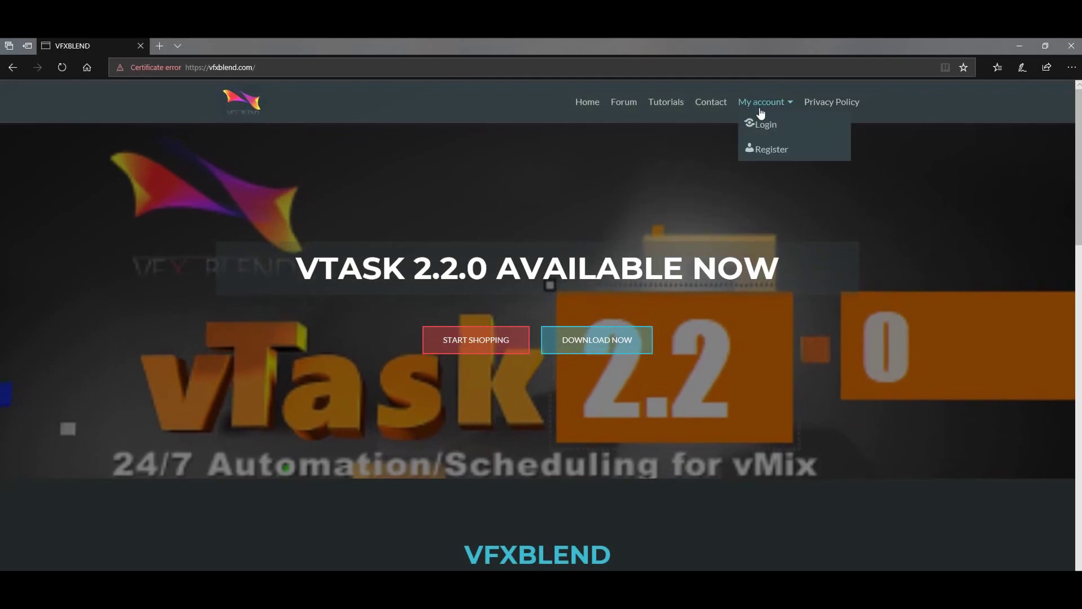
left_click(762, 125)
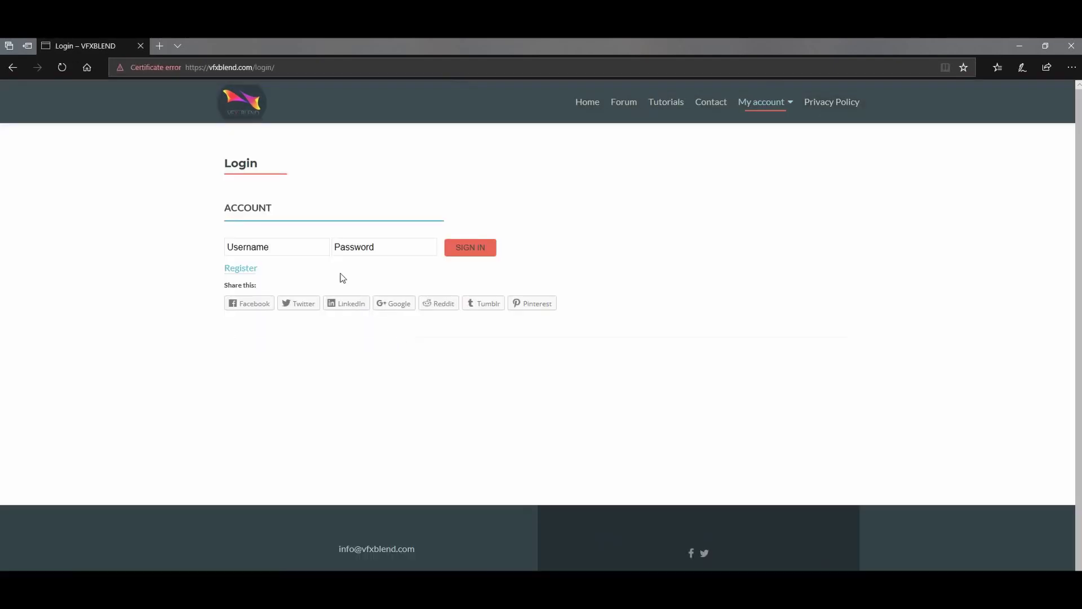
left_click(289, 246)
left_click(280, 269)
left_click(469, 251)
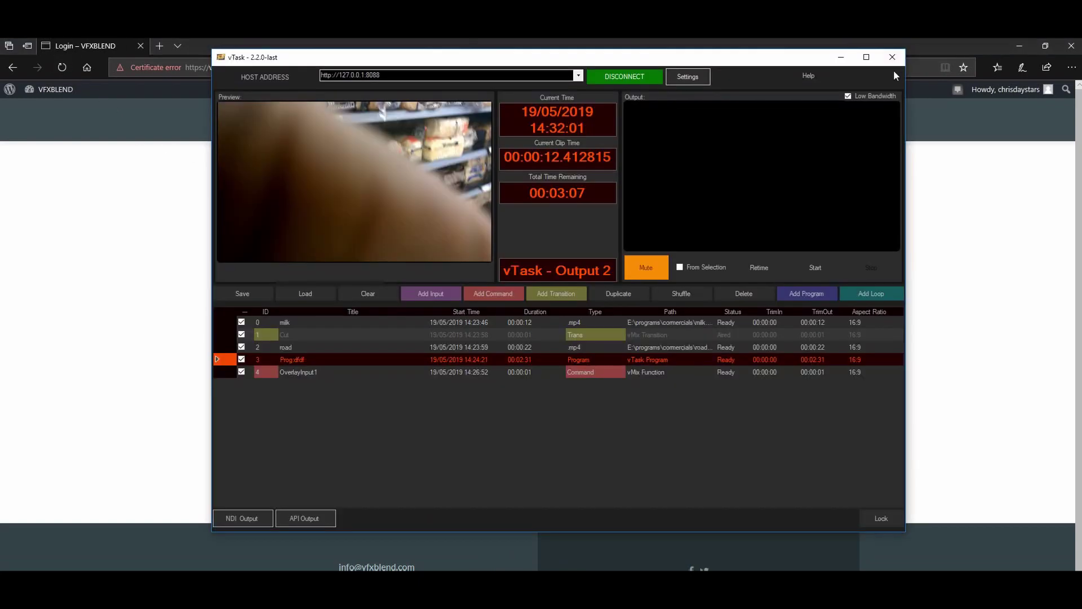
Step: Close and relaunch vTask, choosing to activate it now
key("alt+F4")
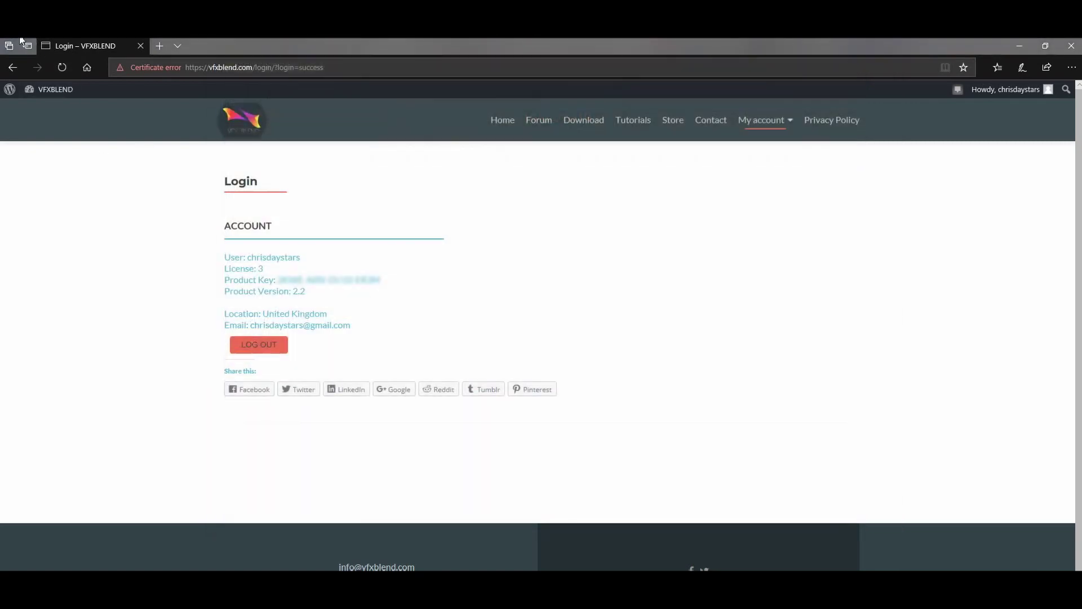
key("super")
left_click(60, 74)
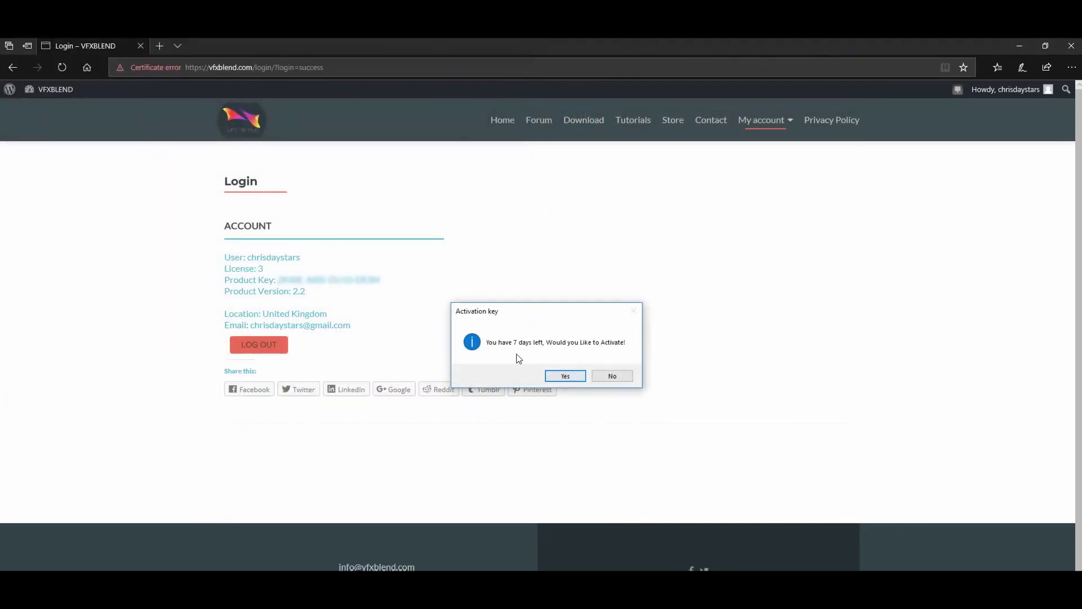
key("Return")
Step: Copy the account username from the website into the activation form's username field
left_click_drag(518, 244, 750, 219)
left_click(304, 263)
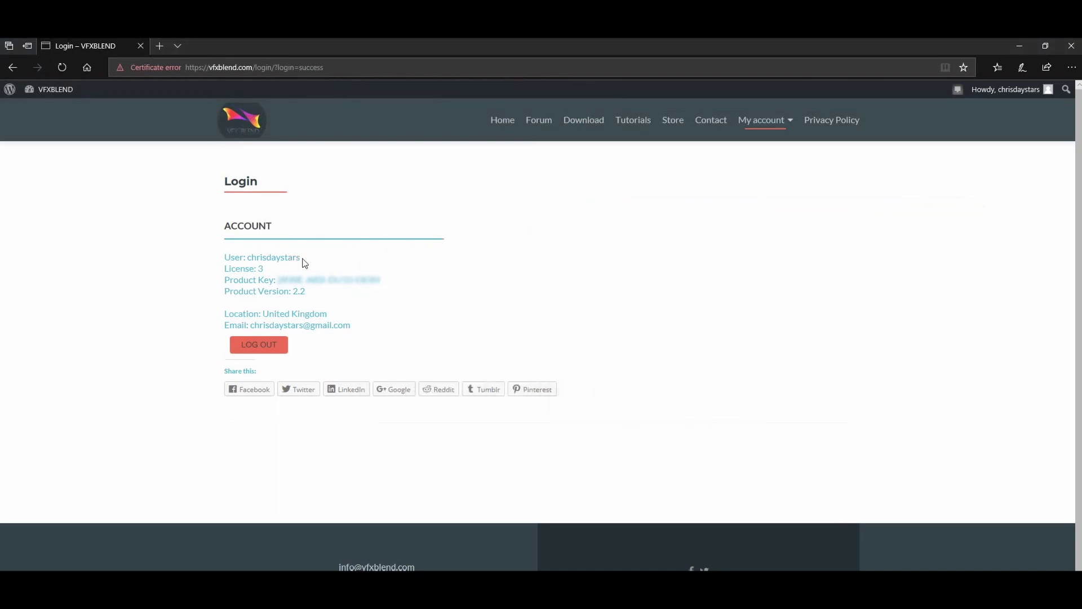
left_click_drag(304, 263, 249, 265)
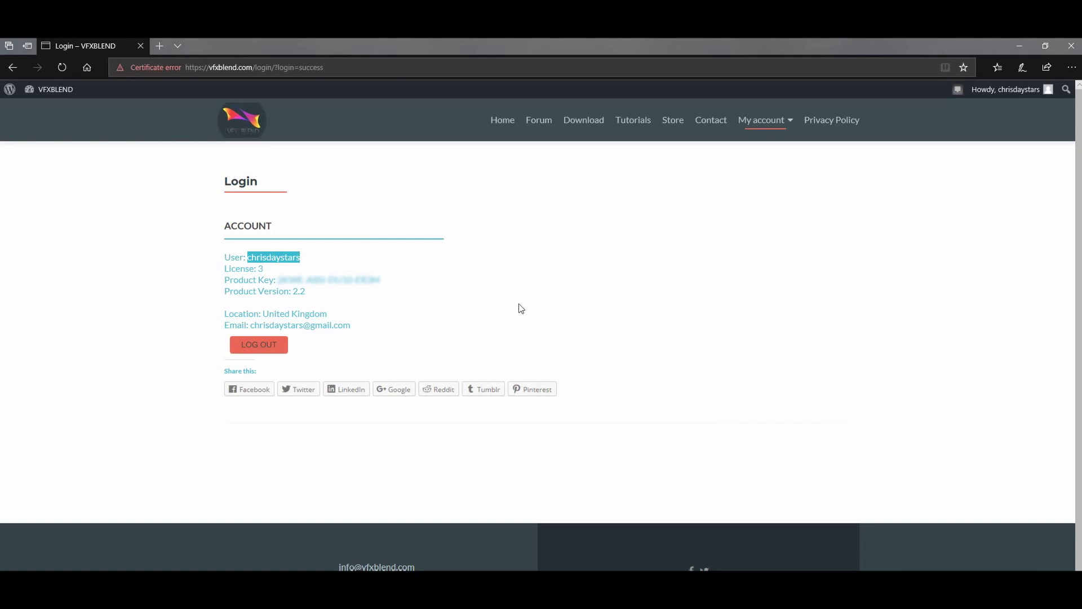
key("ctrl+c")
key("alt+Tab")
left_click(811, 276)
key("ctrl+v")
left_click(795, 287)
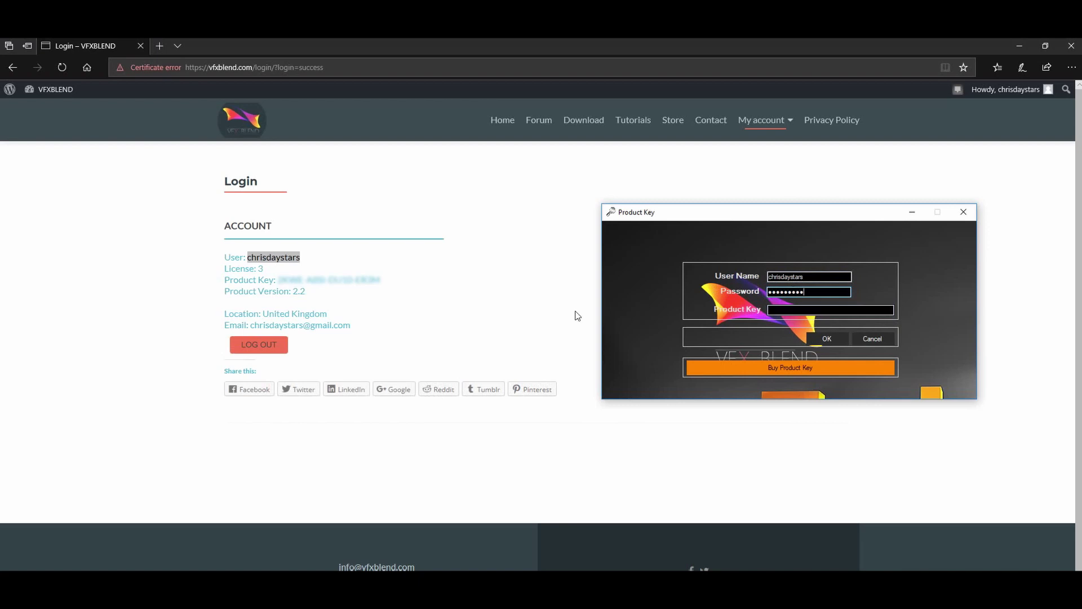
Step: Copy the product key from the account page into the activation form and acknowledge successful activation
left_click_drag(382, 282, 286, 290)
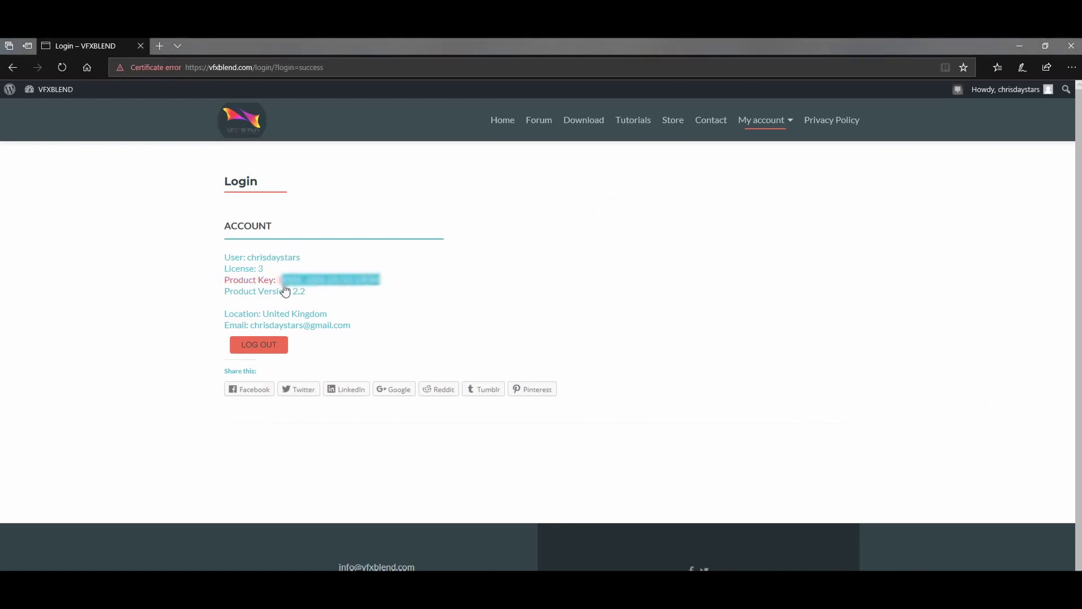
key("ctrl+c")
key("alt+Tab")
right_click(799, 309)
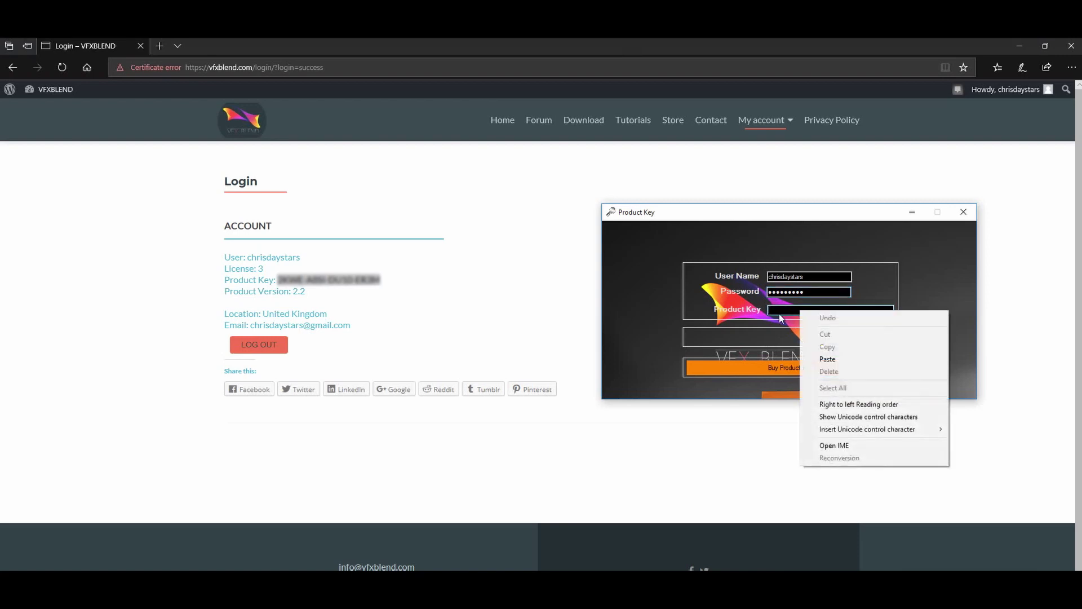
left_click(836, 358)
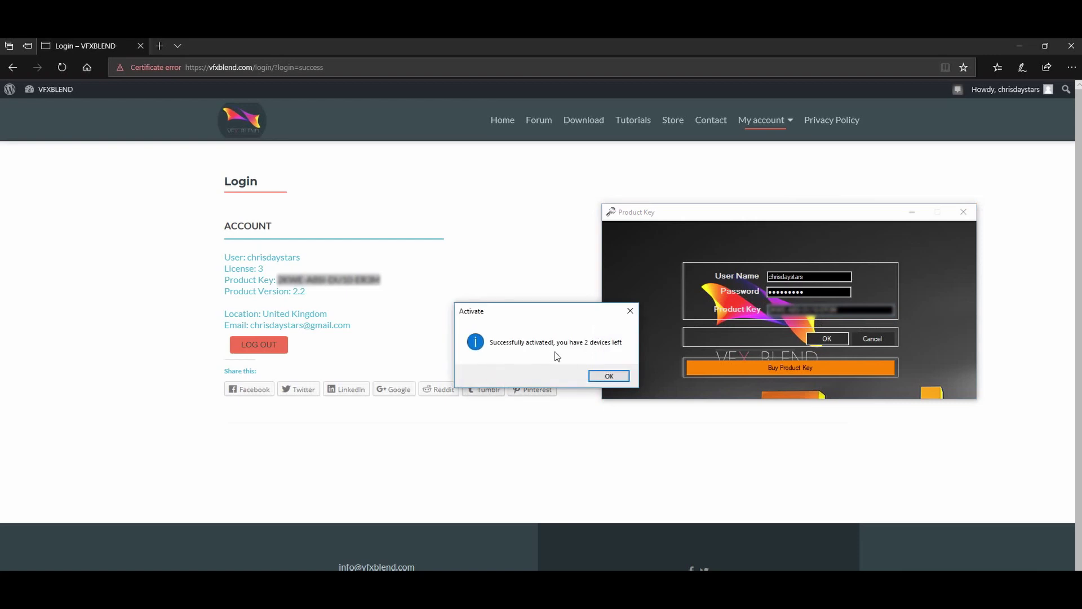
left_click(614, 379)
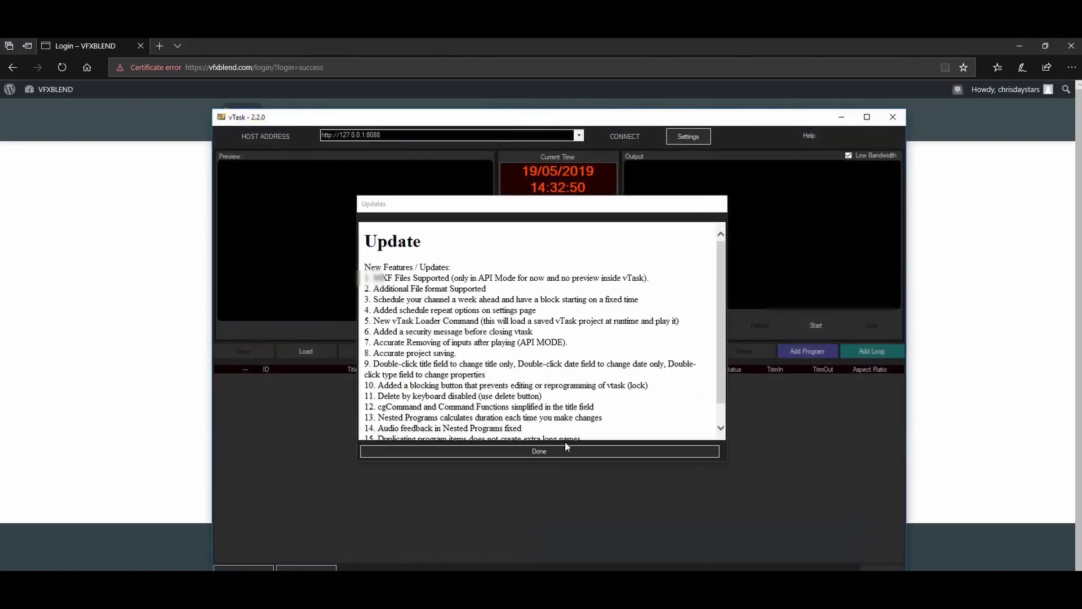
Step: Switch the Updates dialog between Help and What's New pages, then close it with Done
left_click(820, 139)
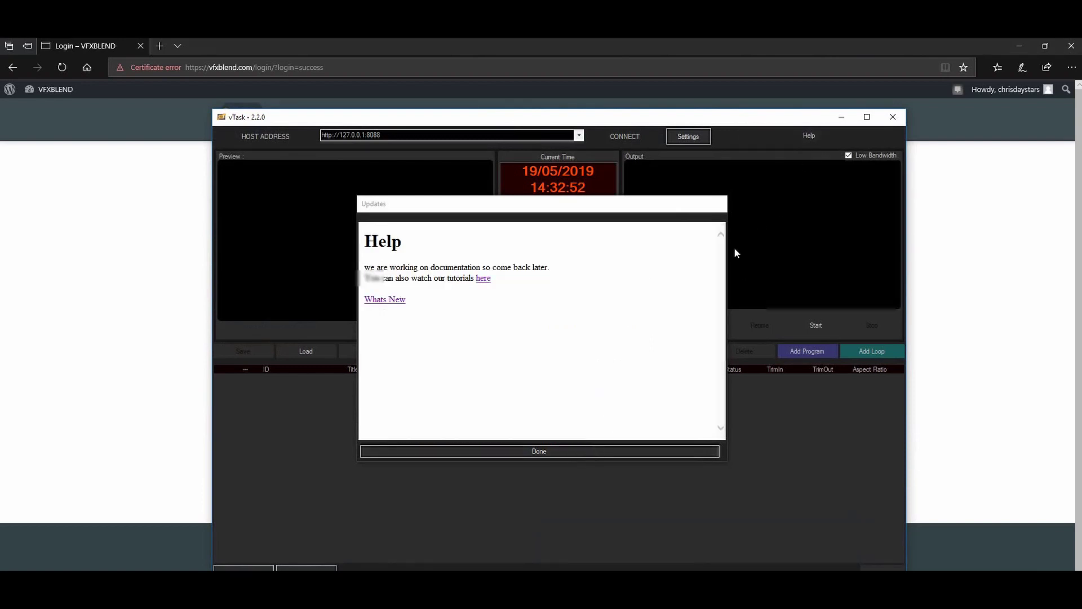
left_click(385, 299)
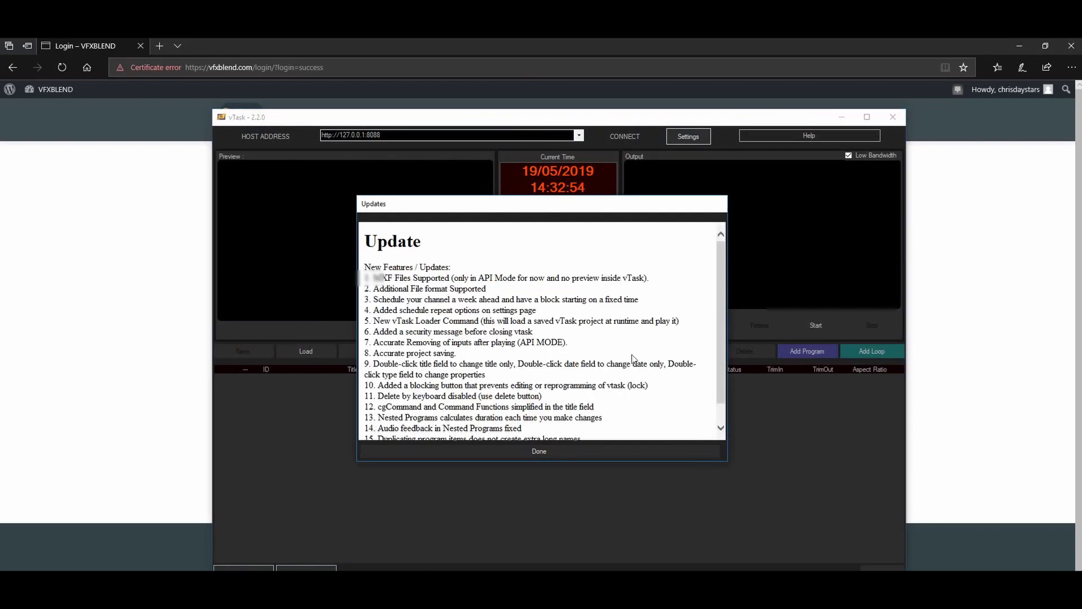
left_click(826, 137)
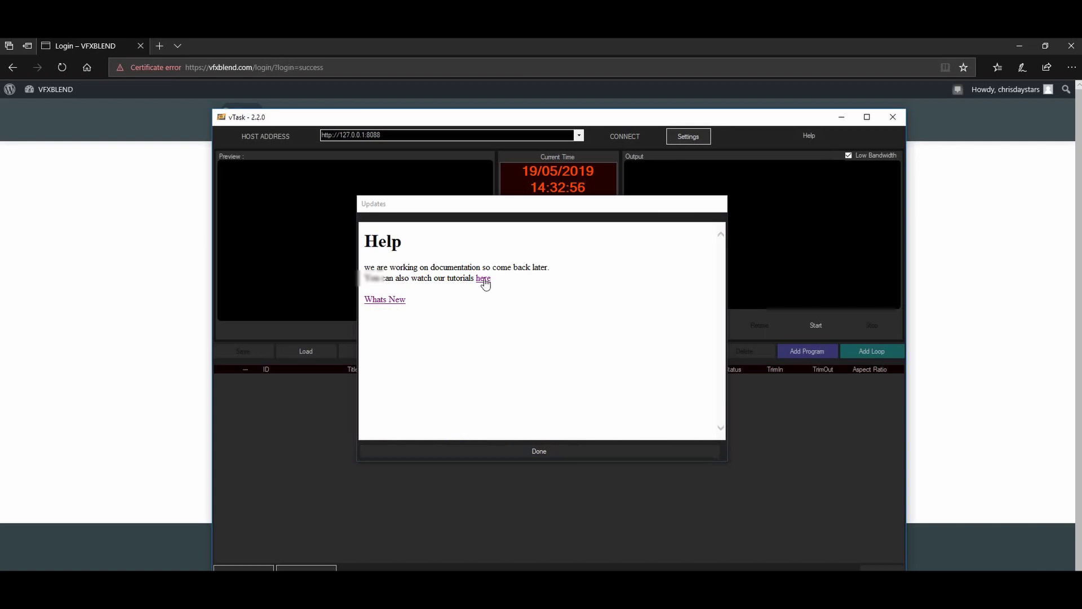
left_click(603, 449)
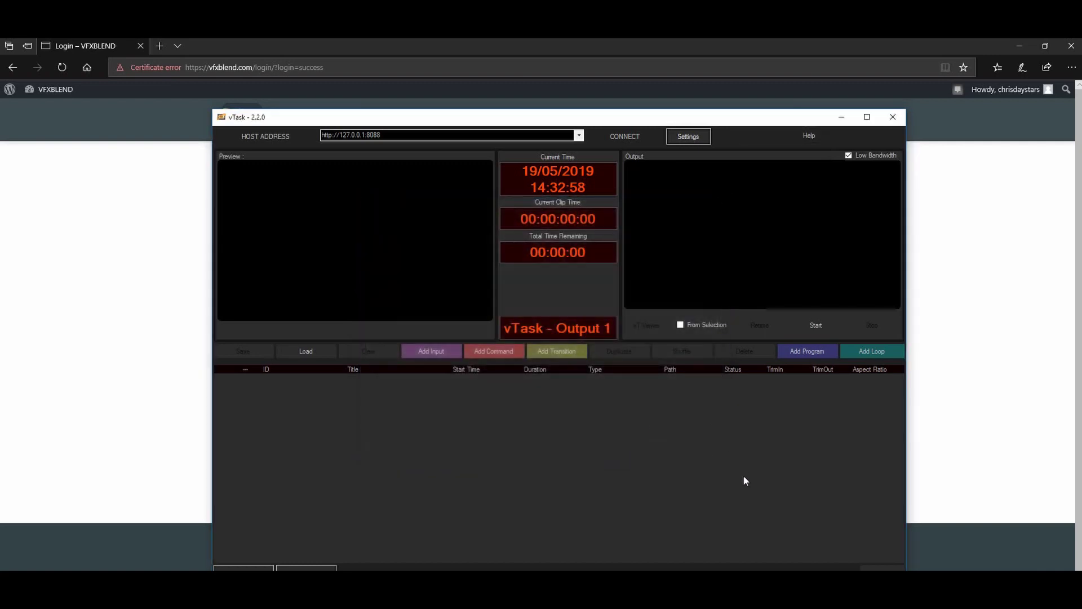